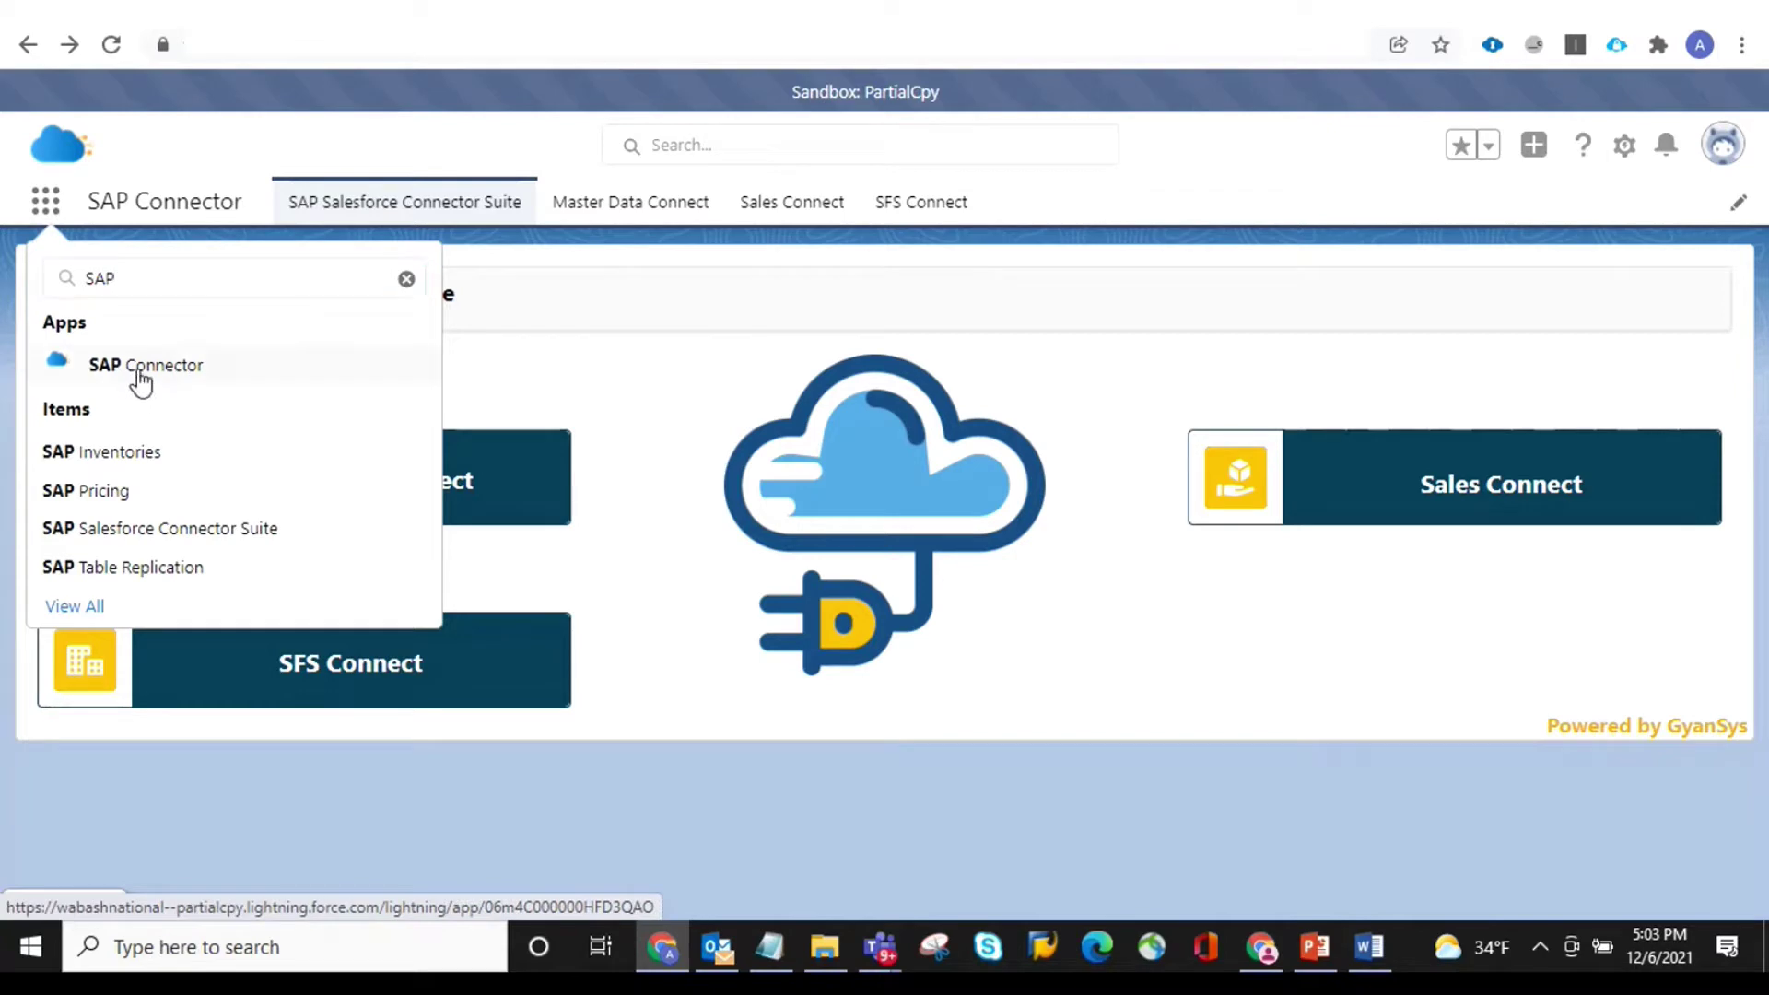
Open the SAP Connector app and view the Admin system connectivity settings under Master Data Connect
left_click(147, 378)
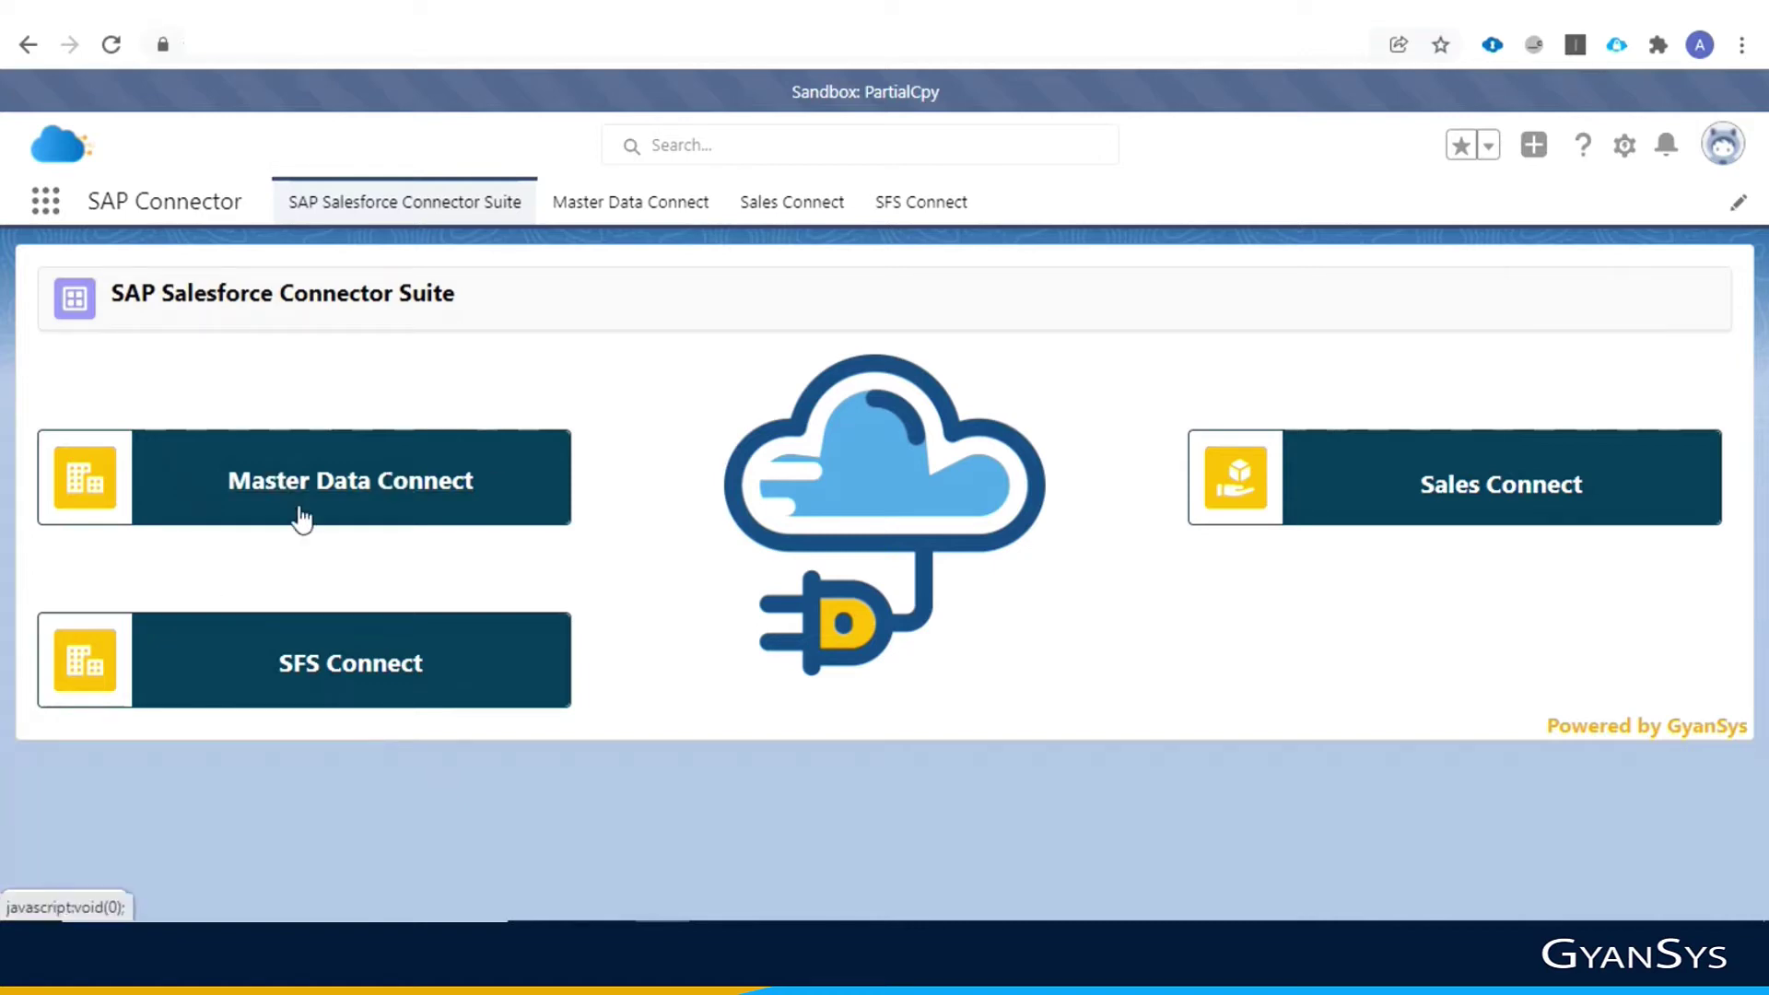
left_click(343, 481)
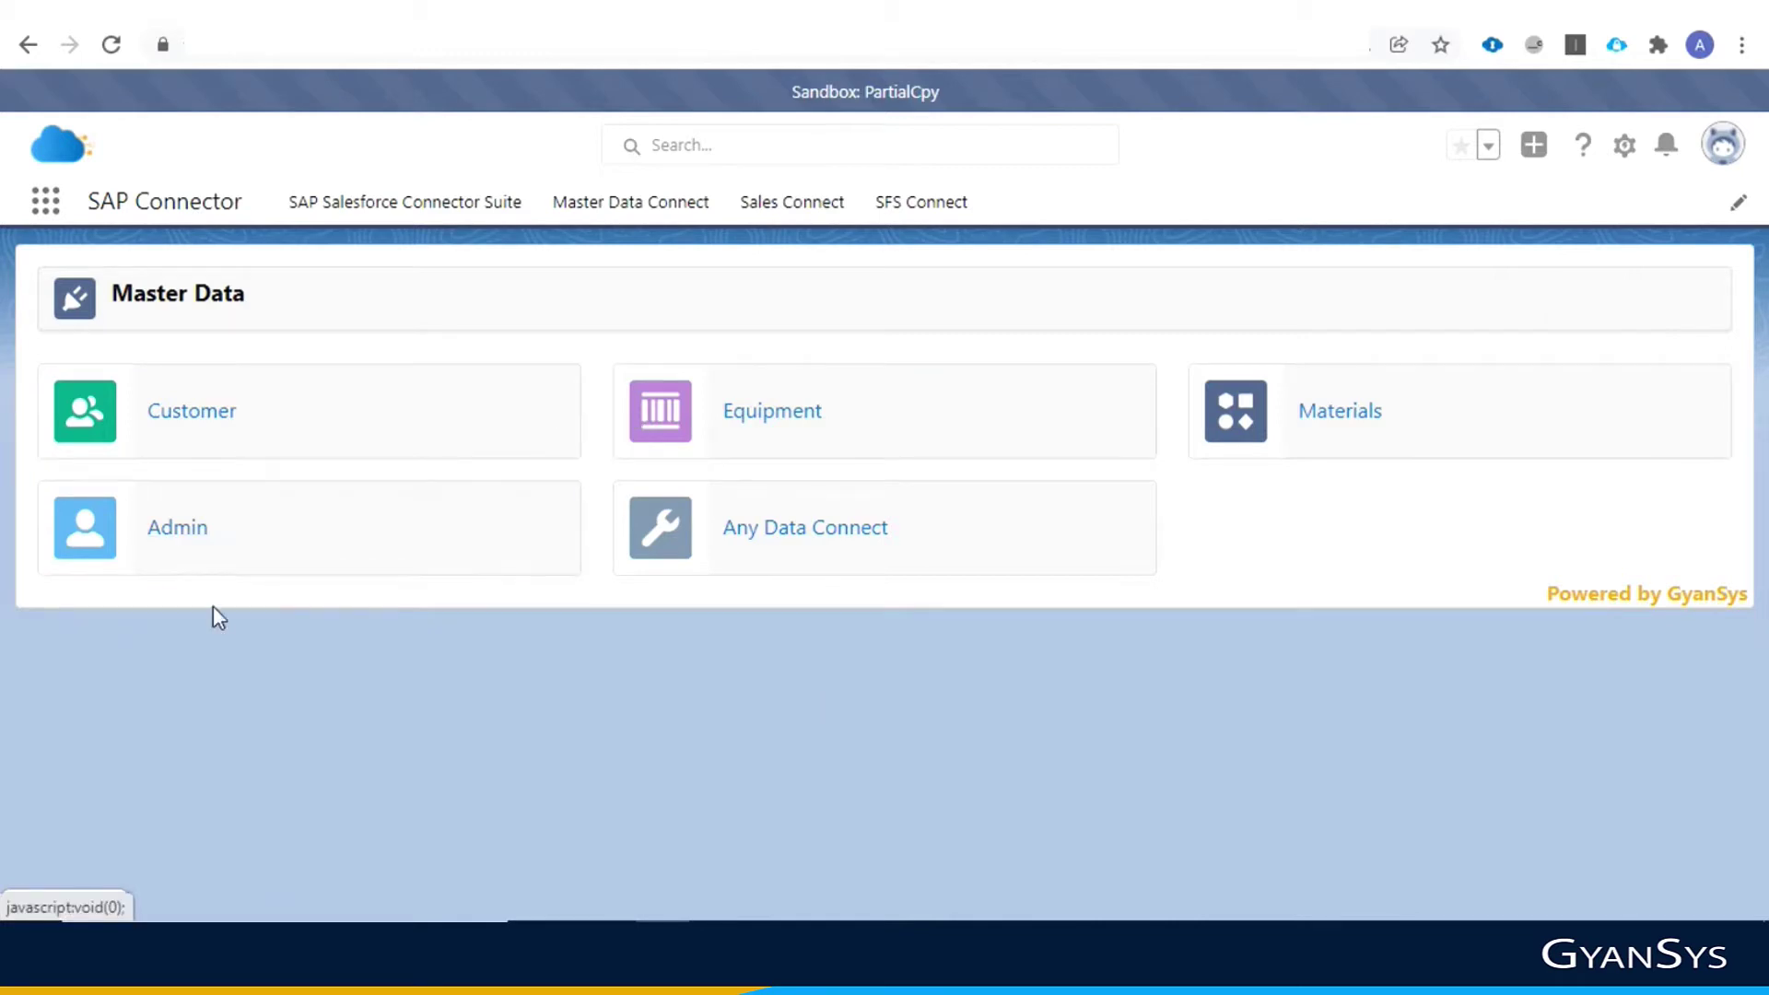
left_click(179, 546)
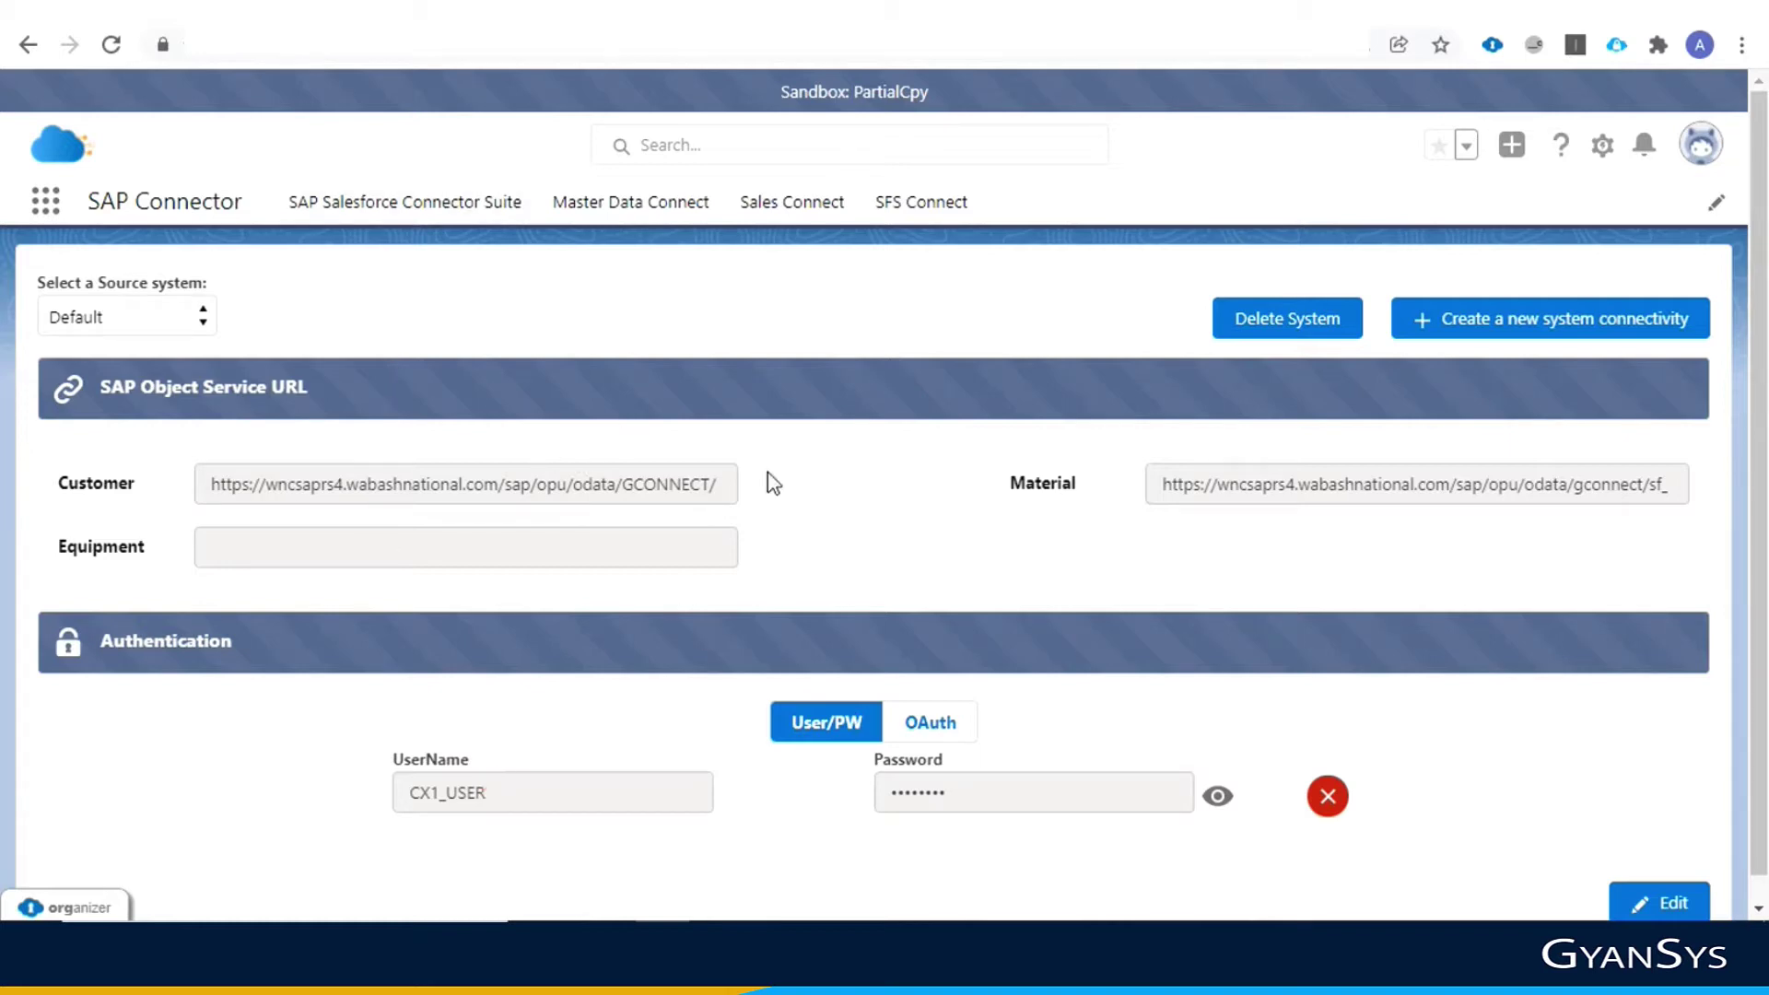
Open the Customer master data configuration and review its object settings, customer type mapping, filter criteria and available operations
left_click(397, 205)
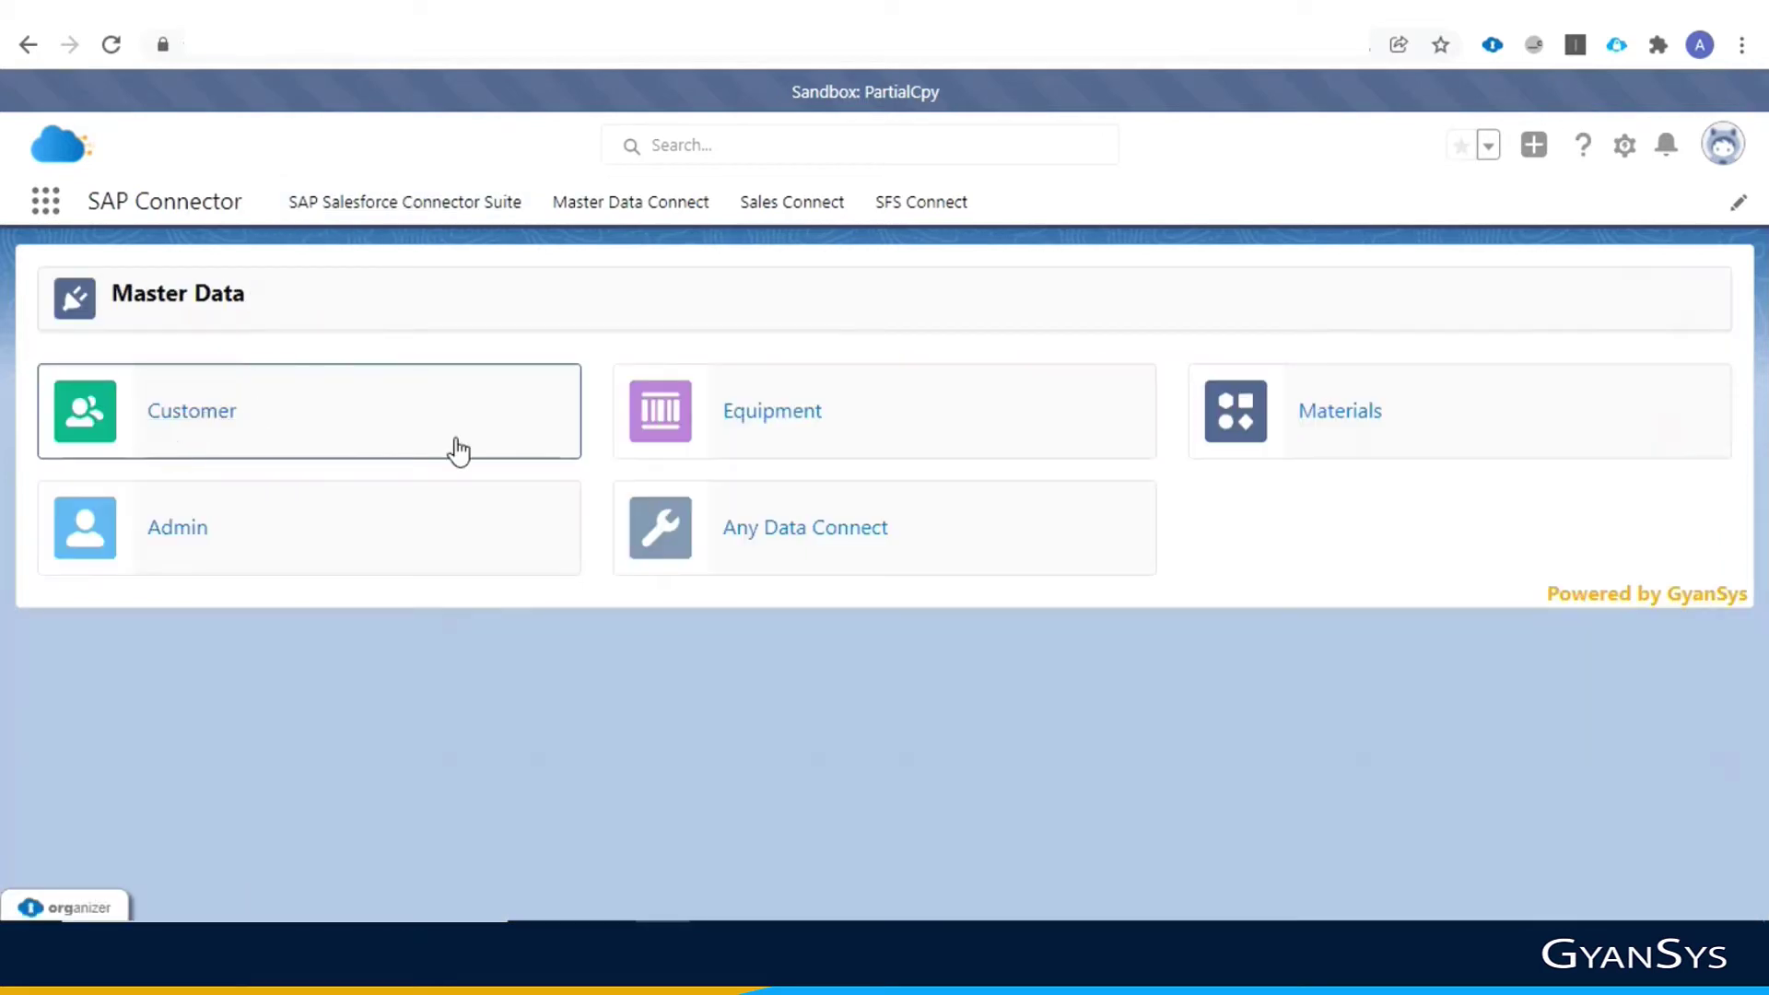
left_click(197, 415)
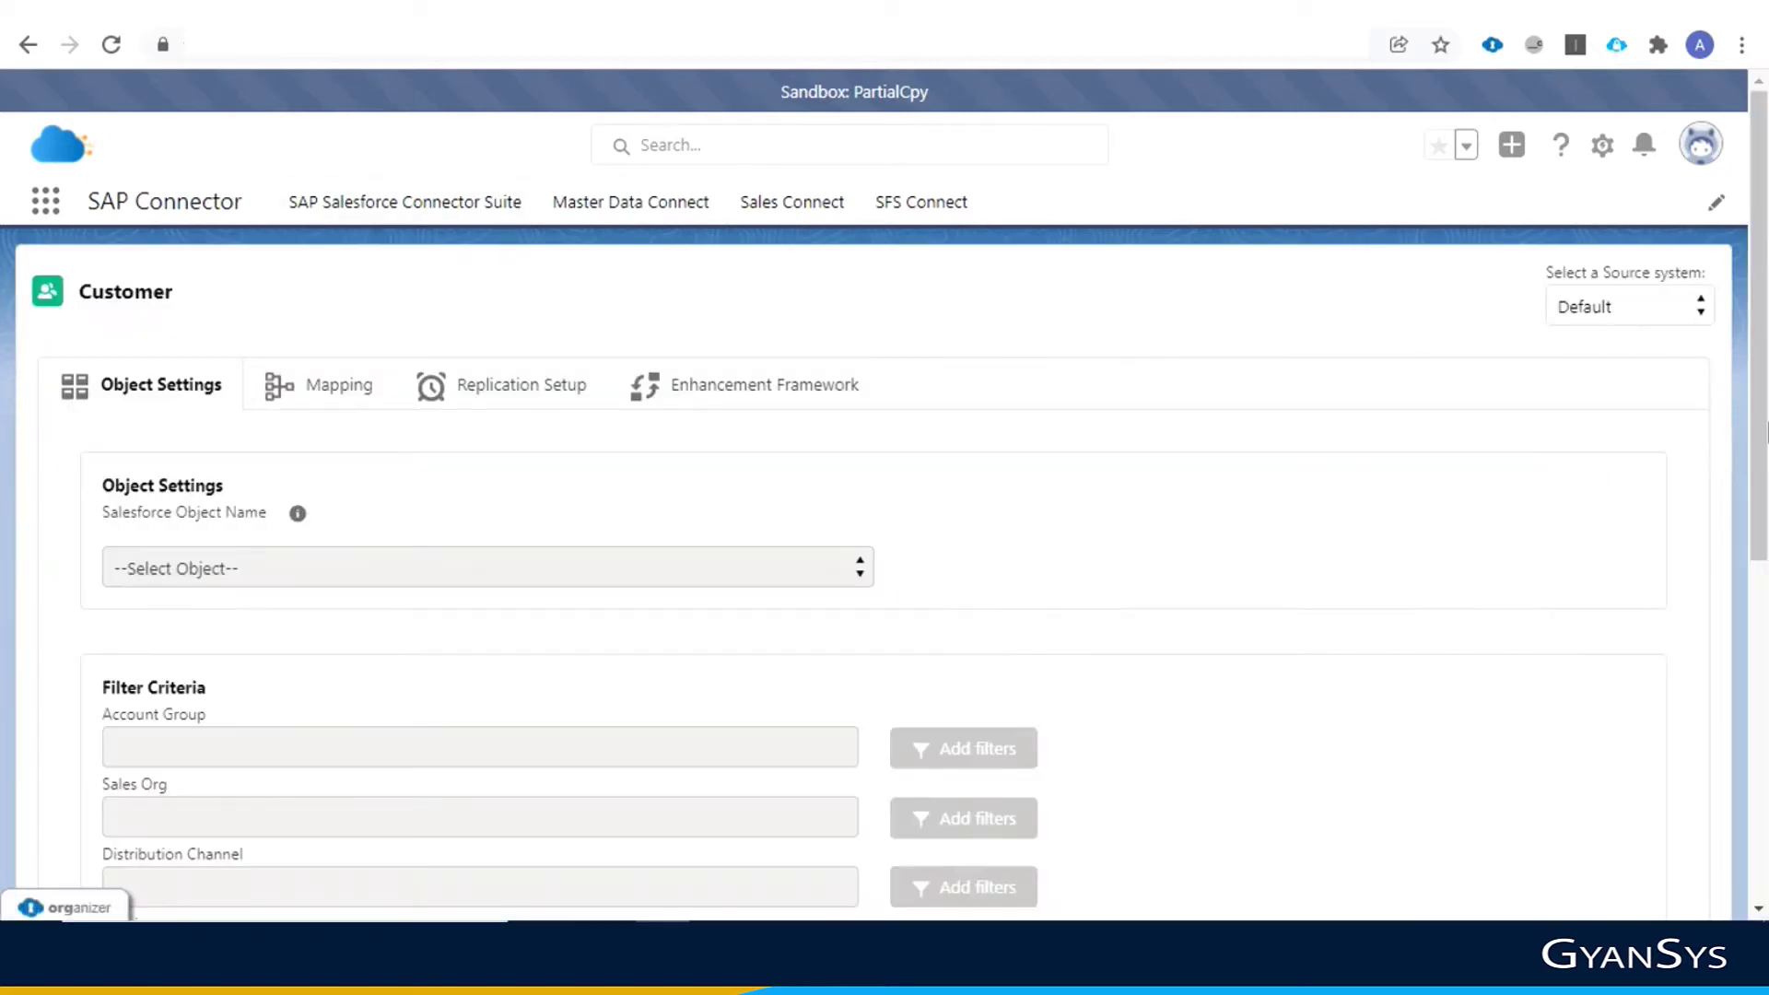
scroll(1732, 571, "down", 6)
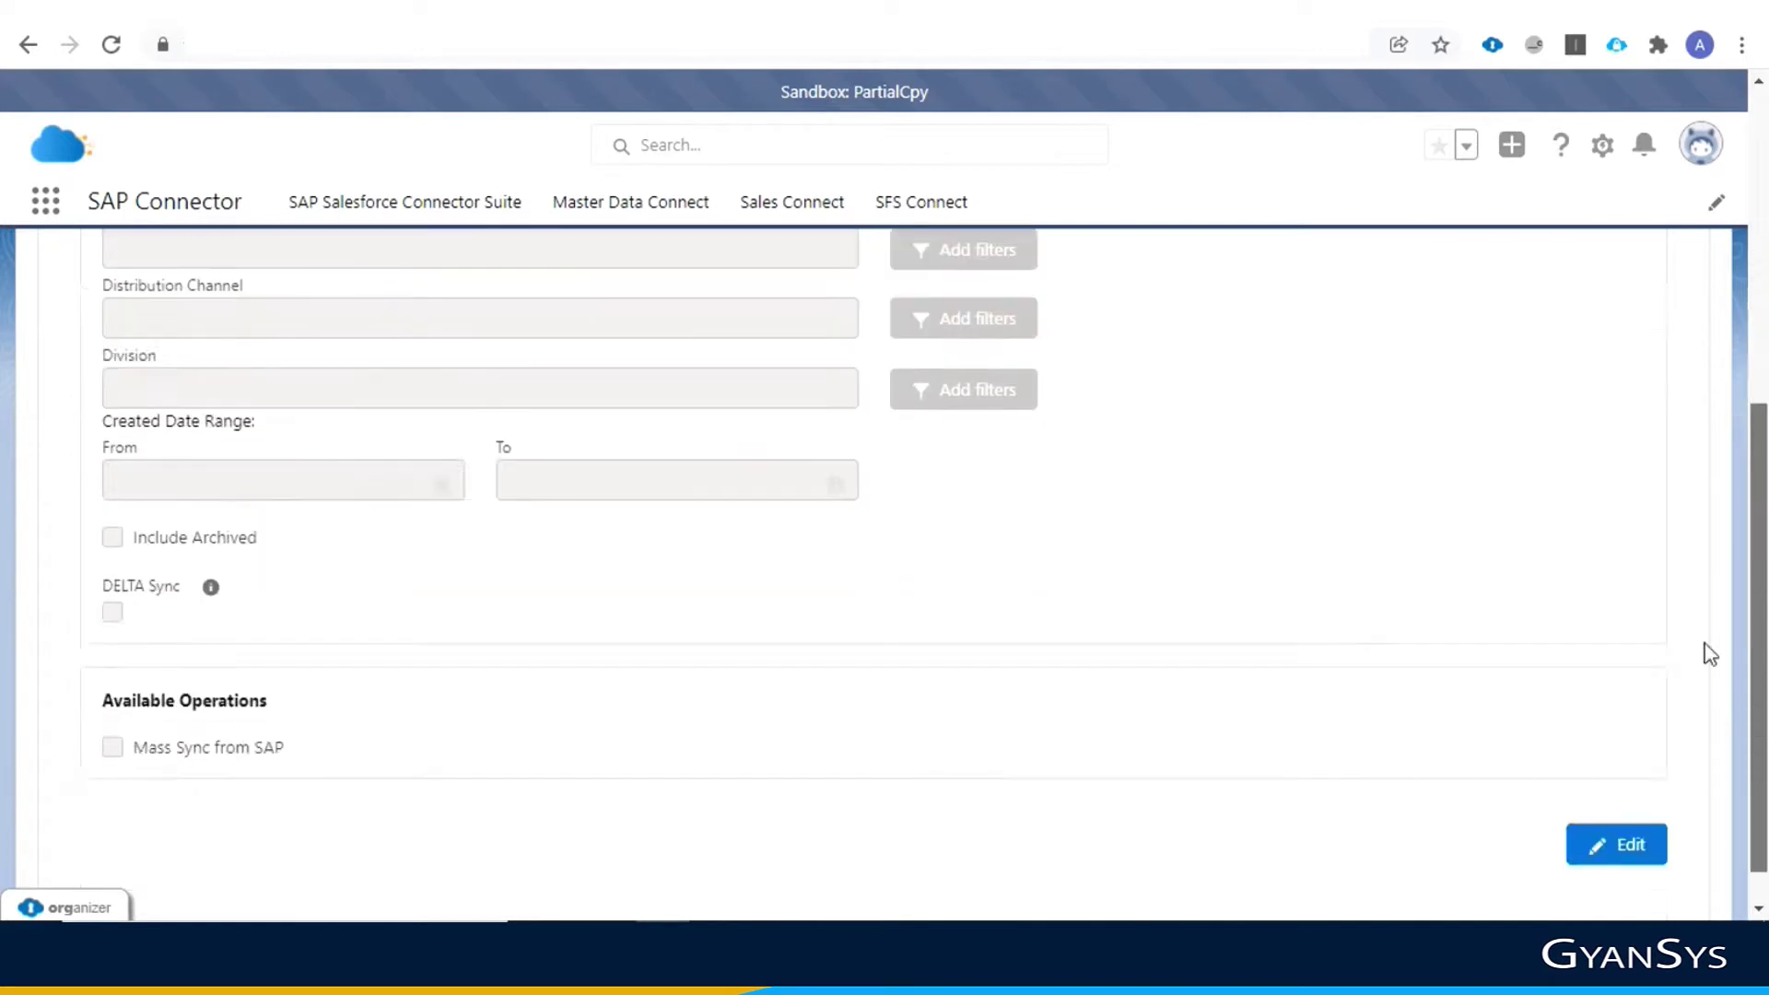
left_click_drag(1710, 654, 1762, 330)
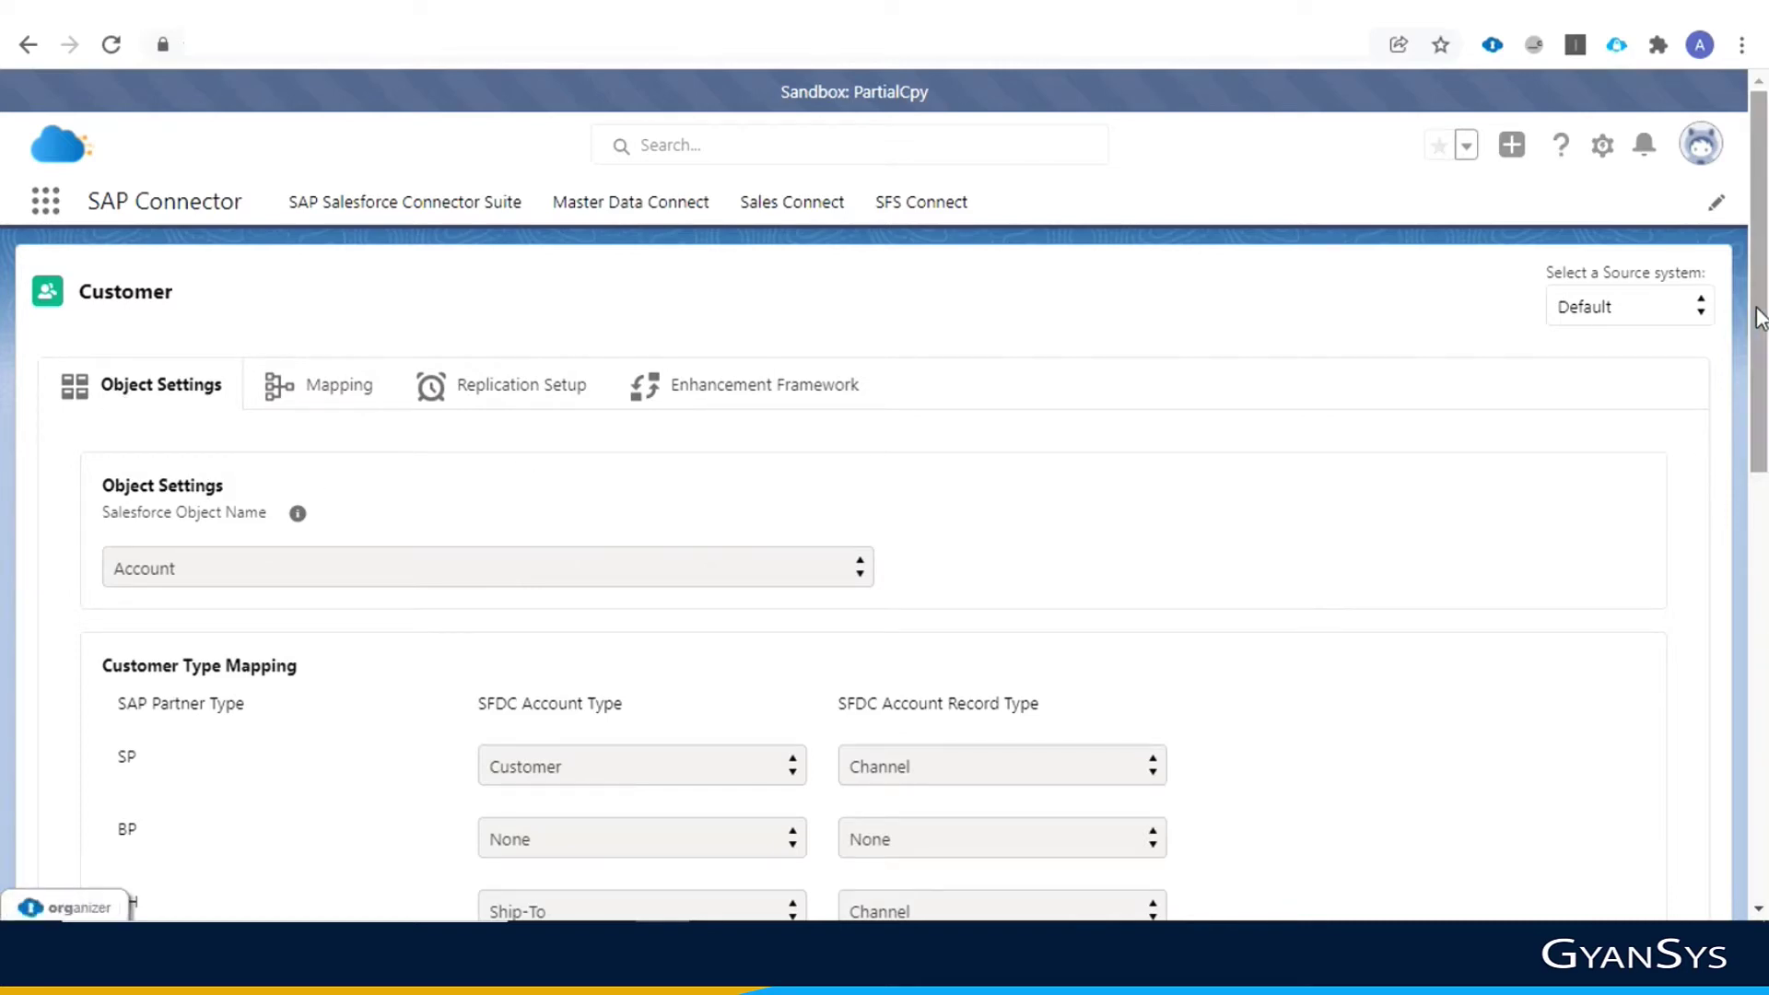
left_click_drag(1760, 318, 1760, 382)
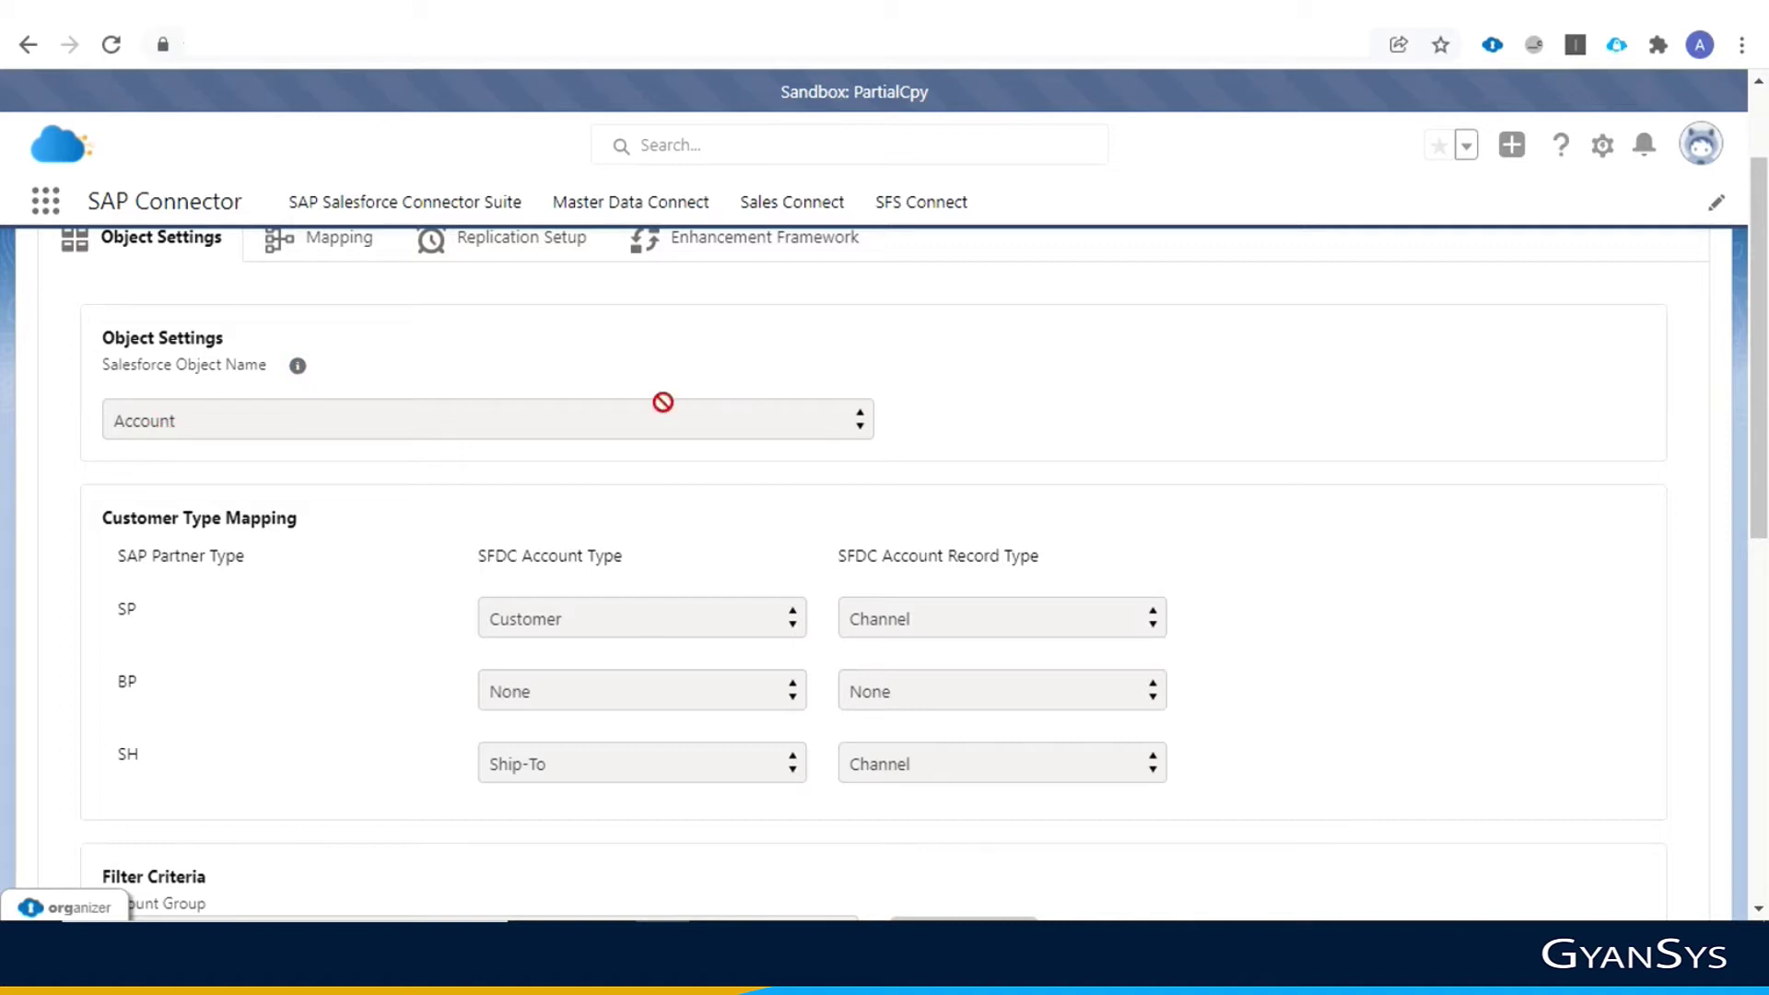
left_click_drag(1763, 346, 1762, 594)
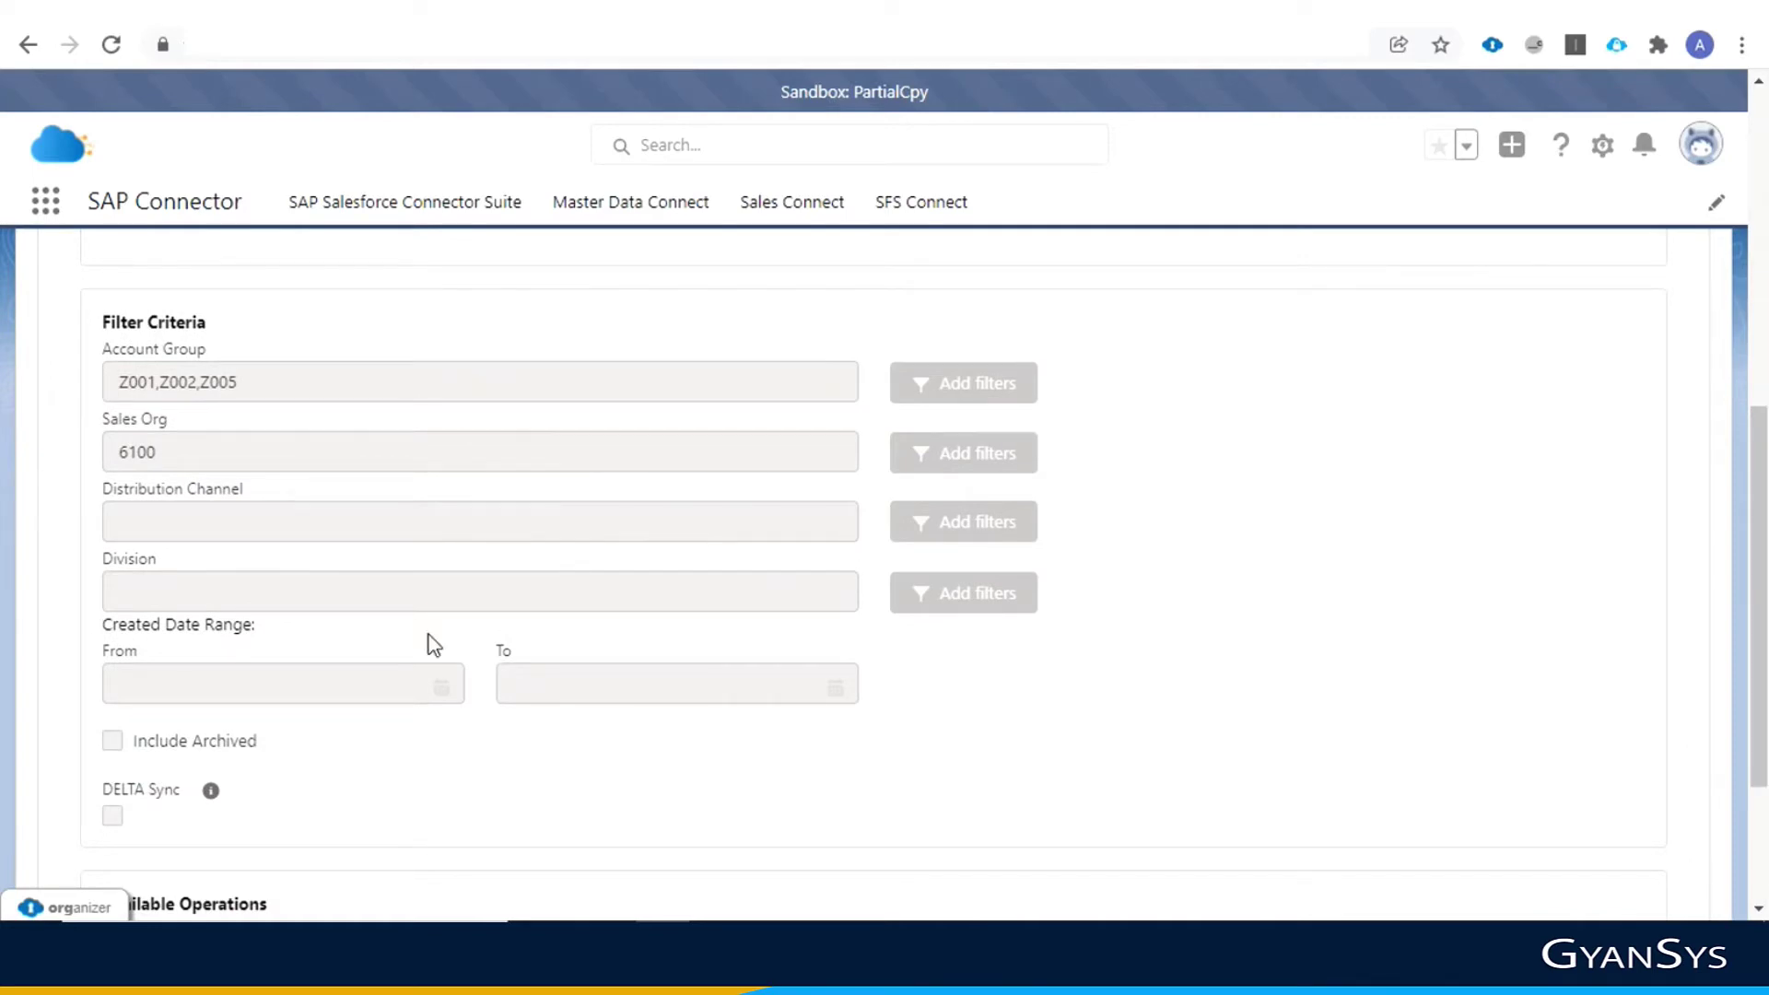
scroll(1764, 566, "down", 2)
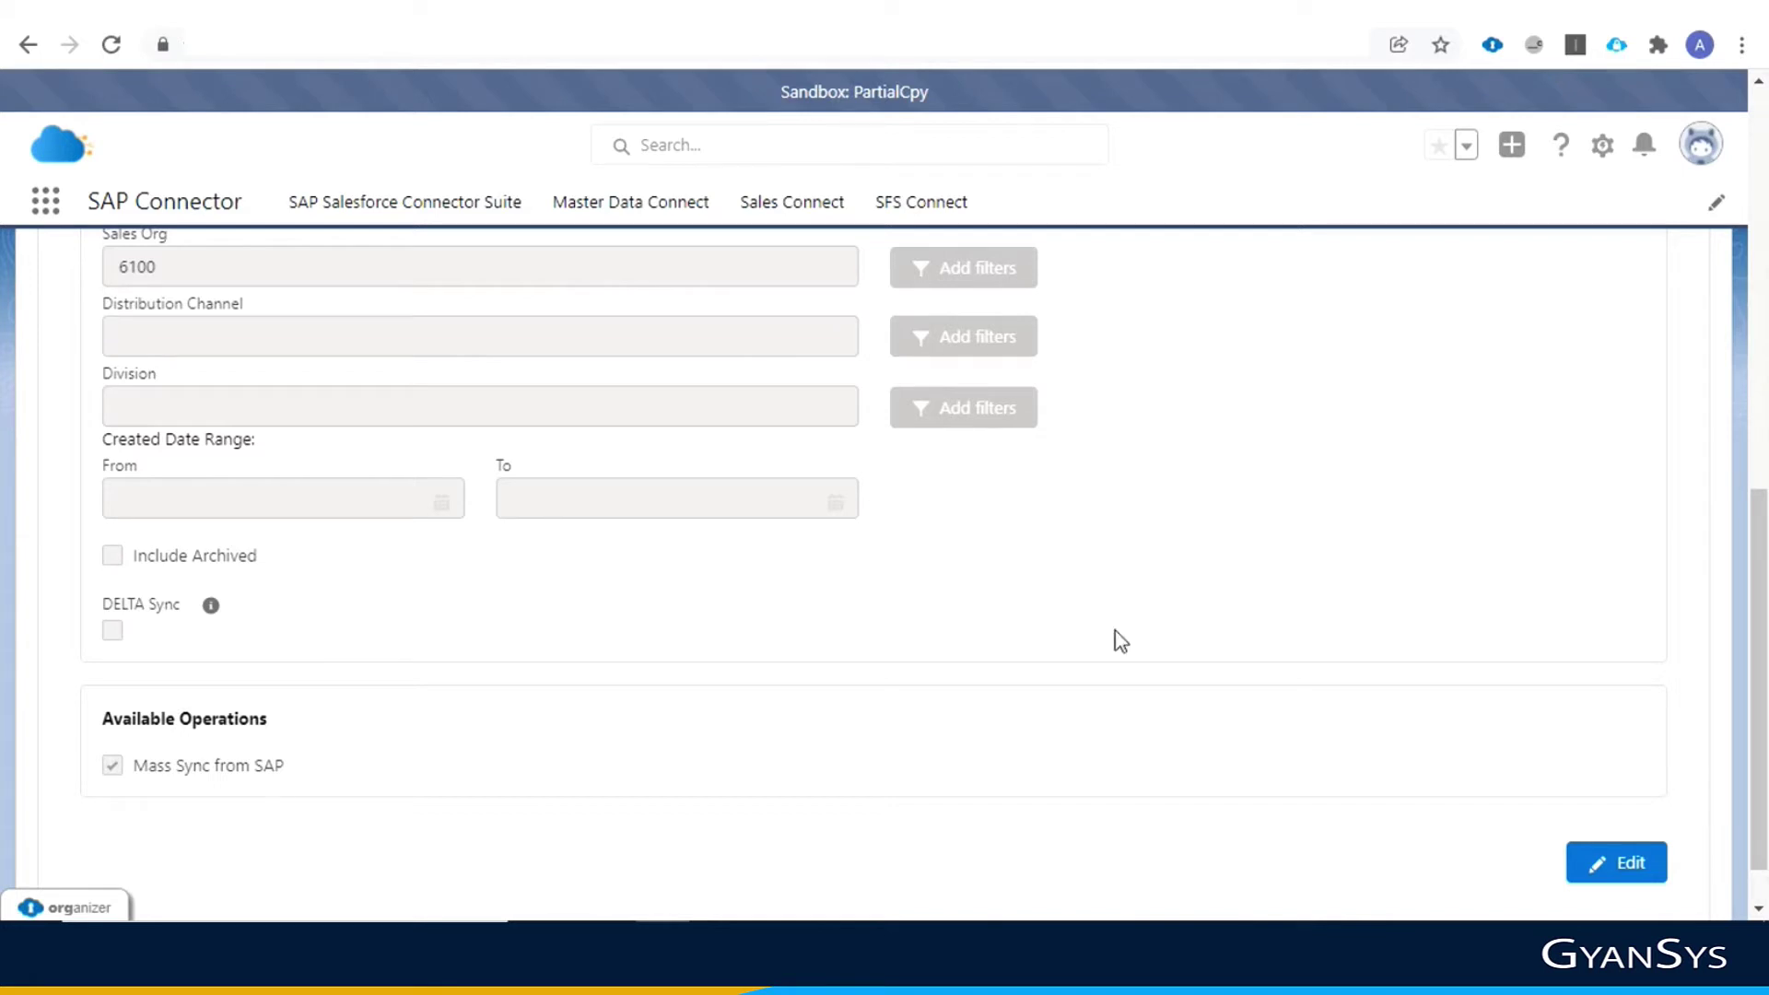
left_click_drag(1757, 489, 1753, 150)
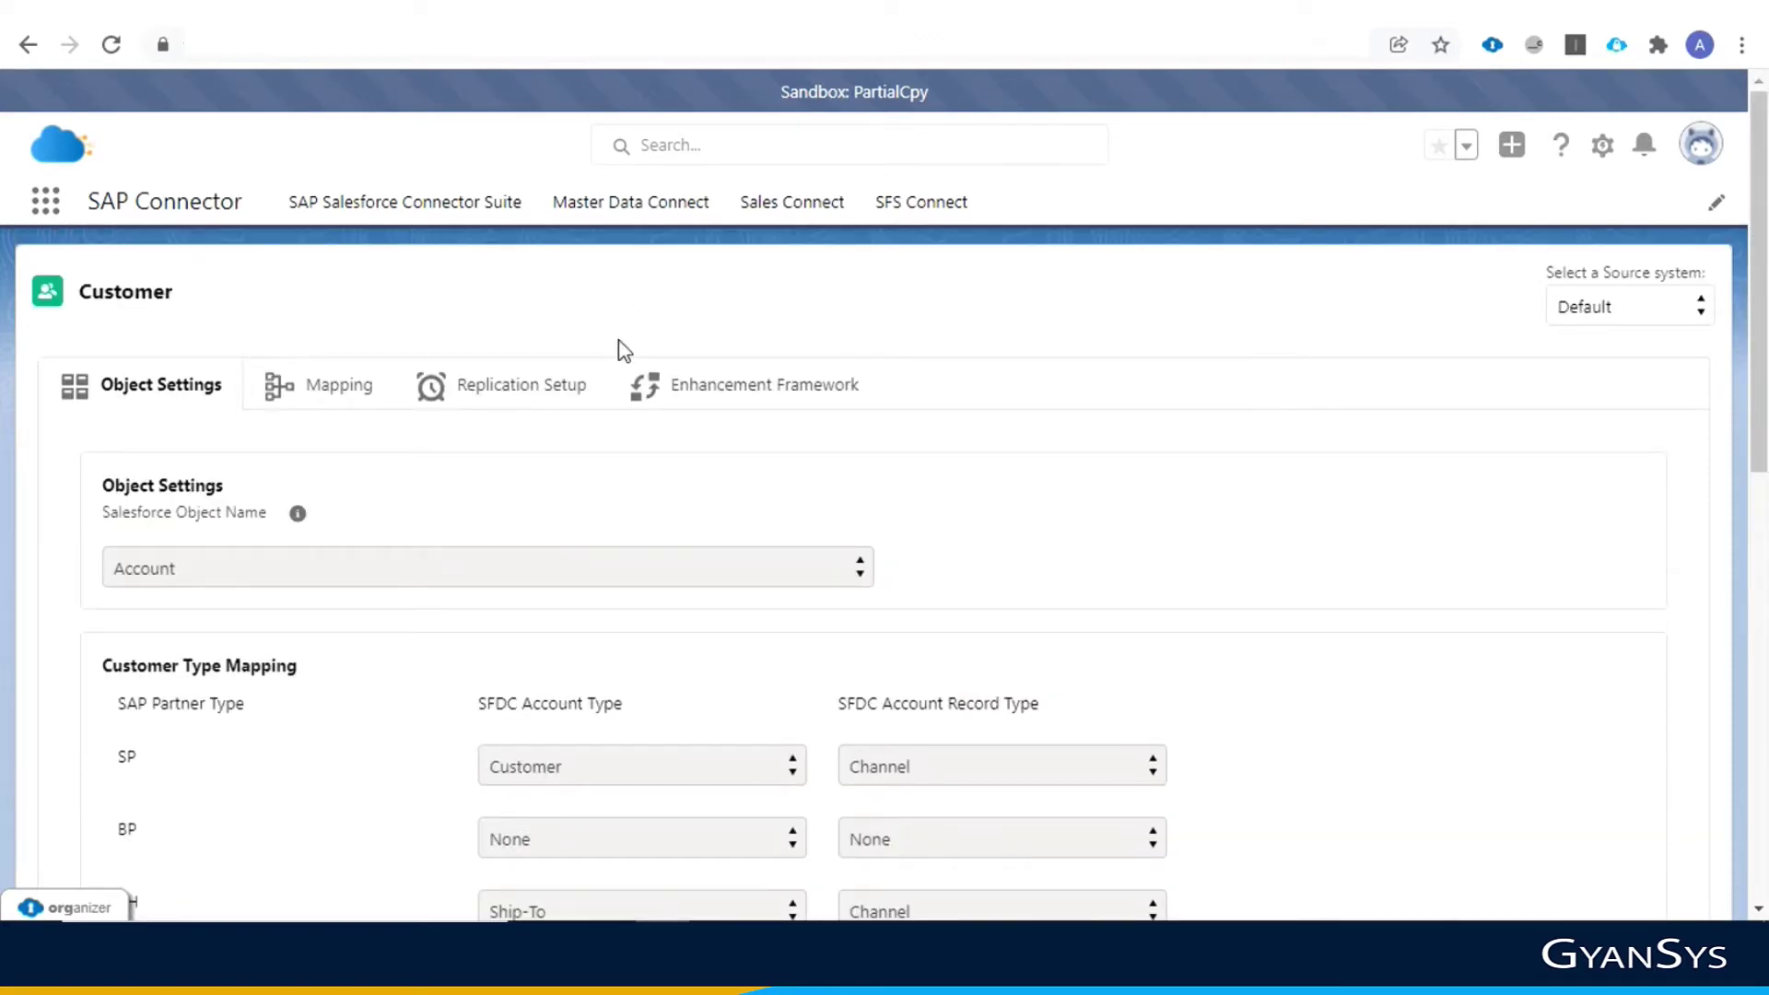
Review the Customer field mapping between the SAP API fields and the Salesforce fields
left_click(331, 374)
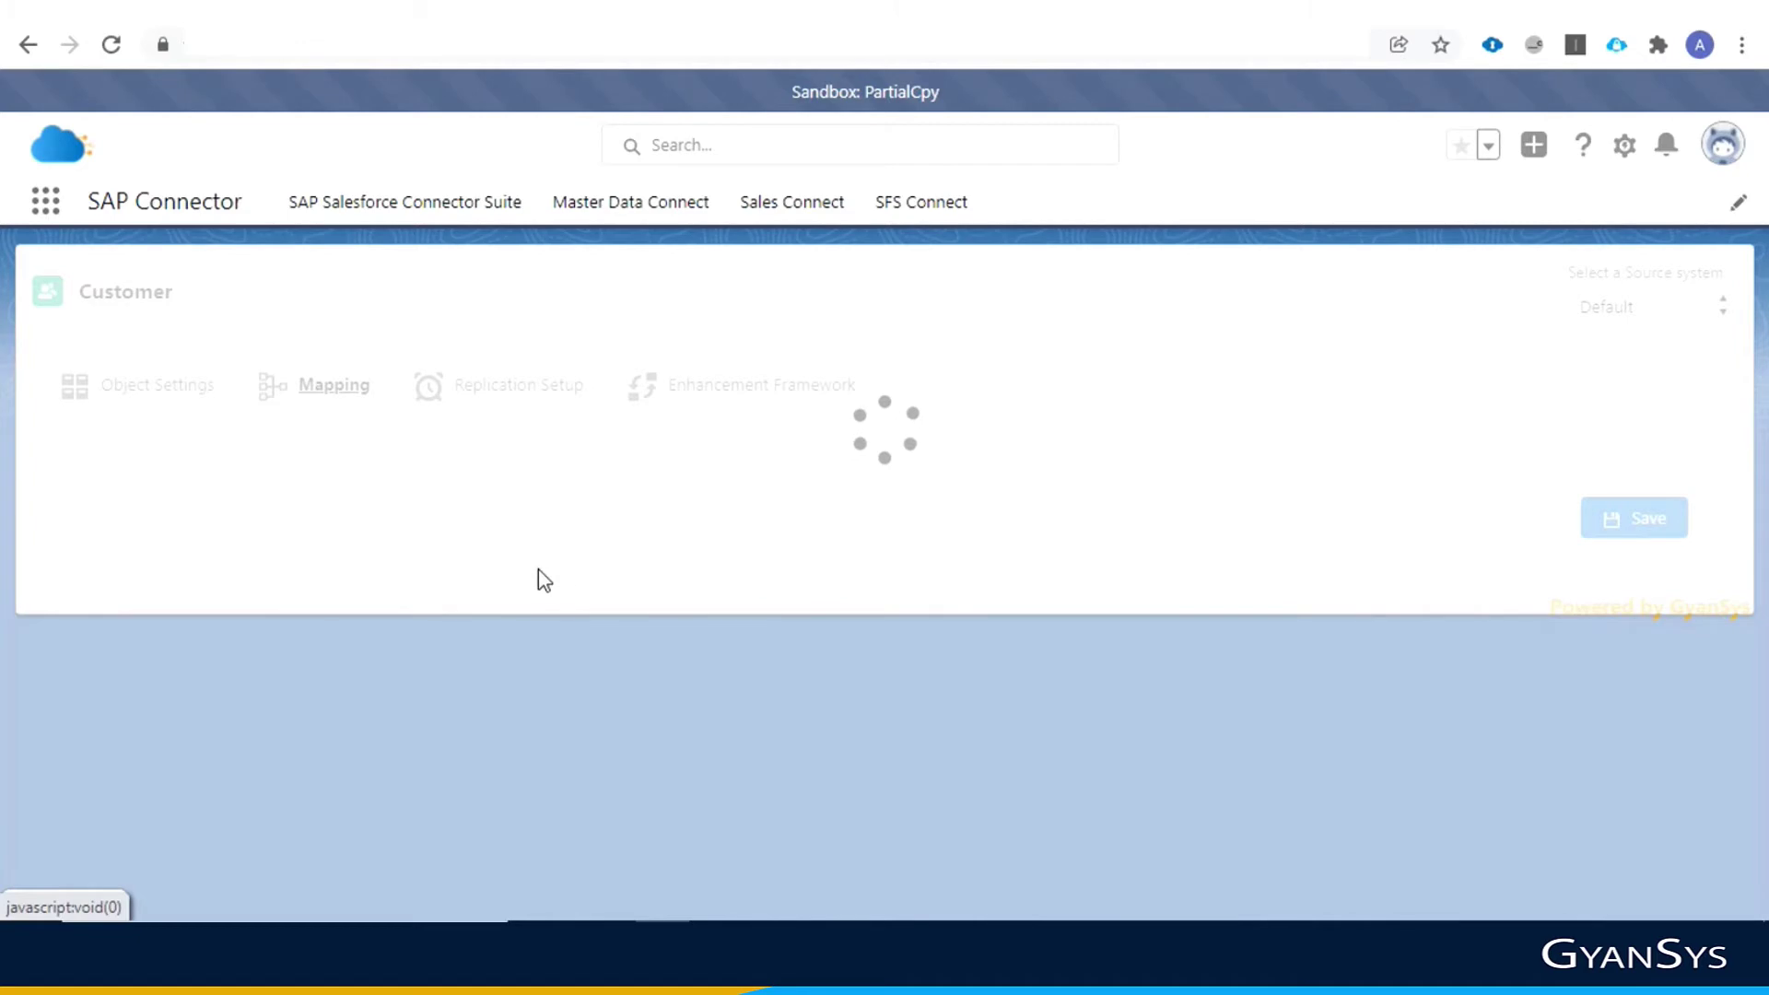
scroll(1757, 293, "down", 1)
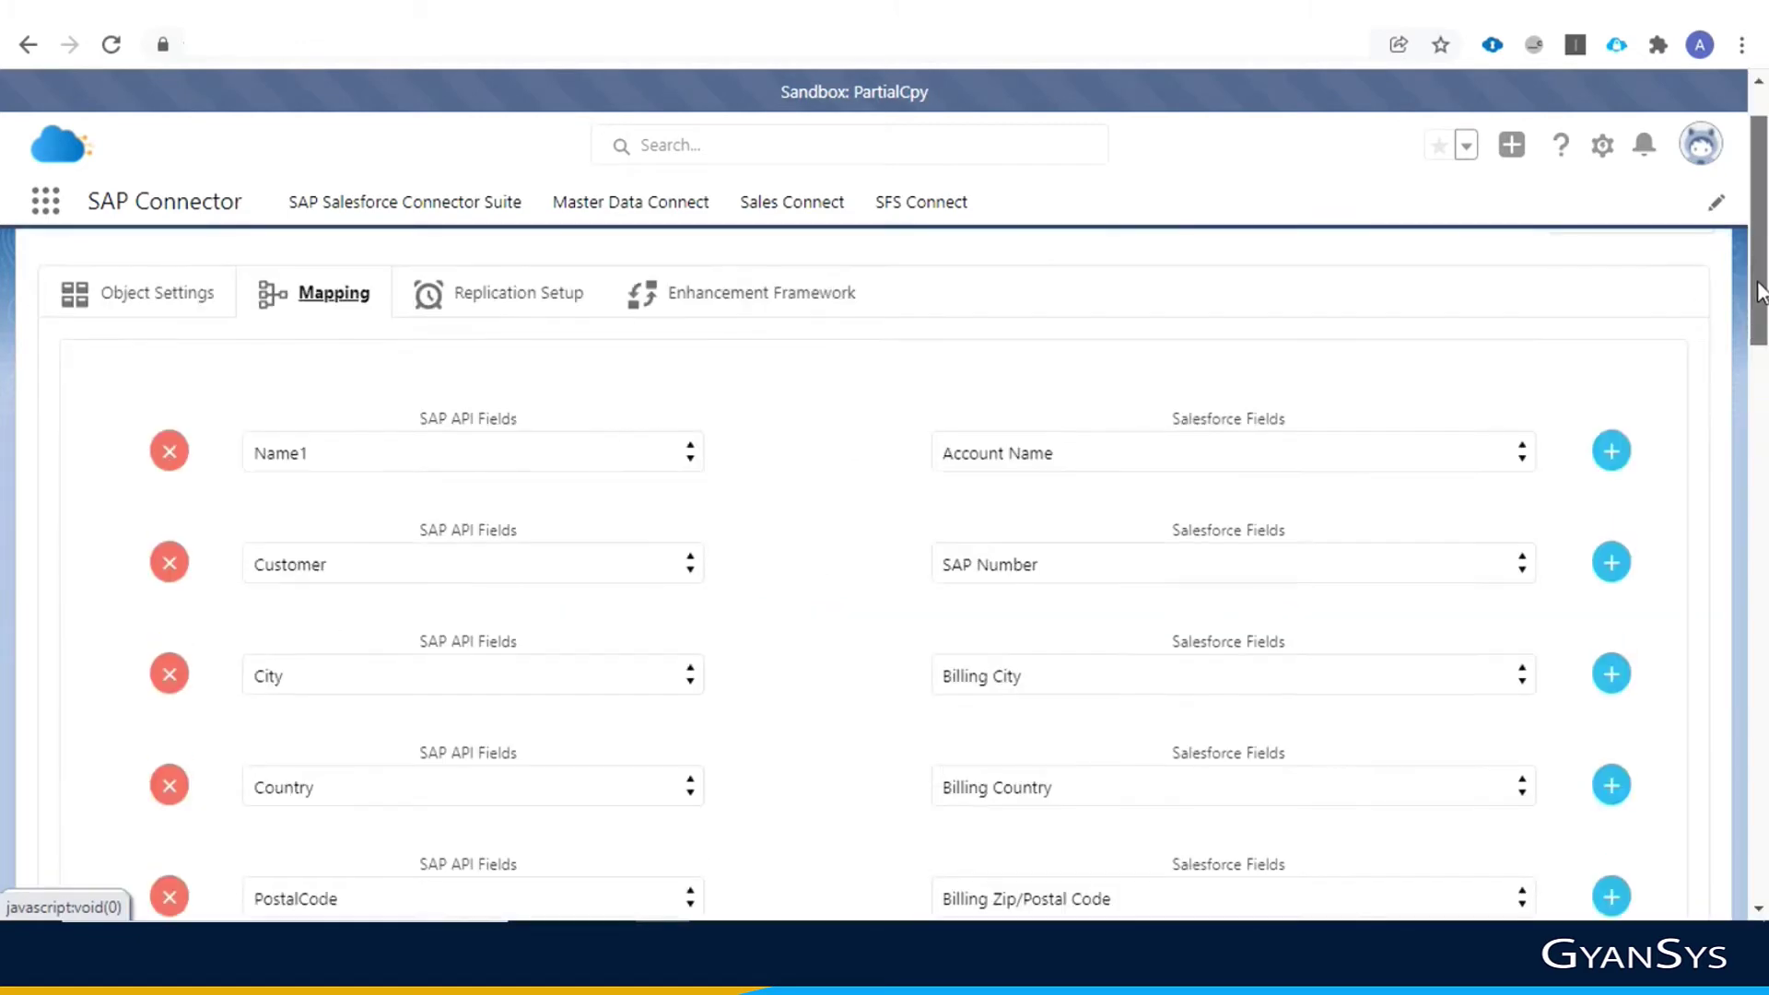
left_click_drag(1760, 293, 1735, 918)
left_click_drag(1733, 838, 1690, 289)
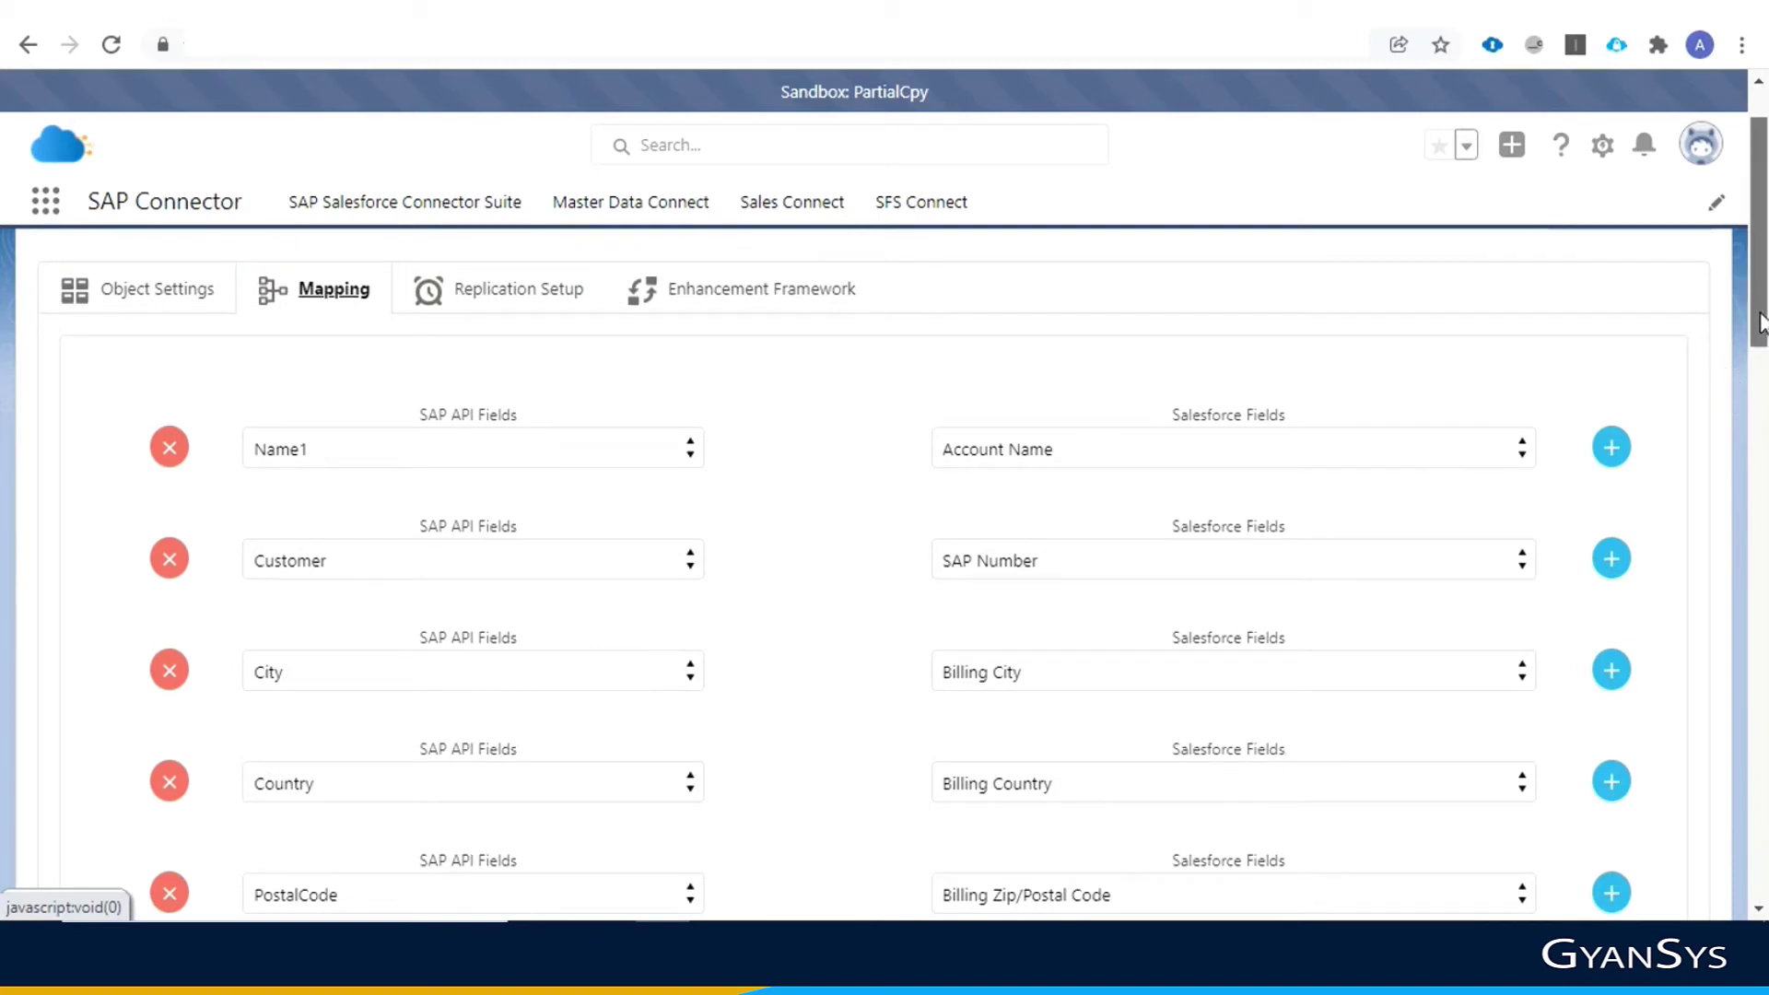
mouse_move(1762, 322)
left_mouse_down()
mouse_move(1751, 306)
mouse_move(1764, 625)
mouse_move(1749, 291)
left_mouse_up()
Start a full-load mass sync of Customer from SAP in the replication setup
left_click(491, 390)
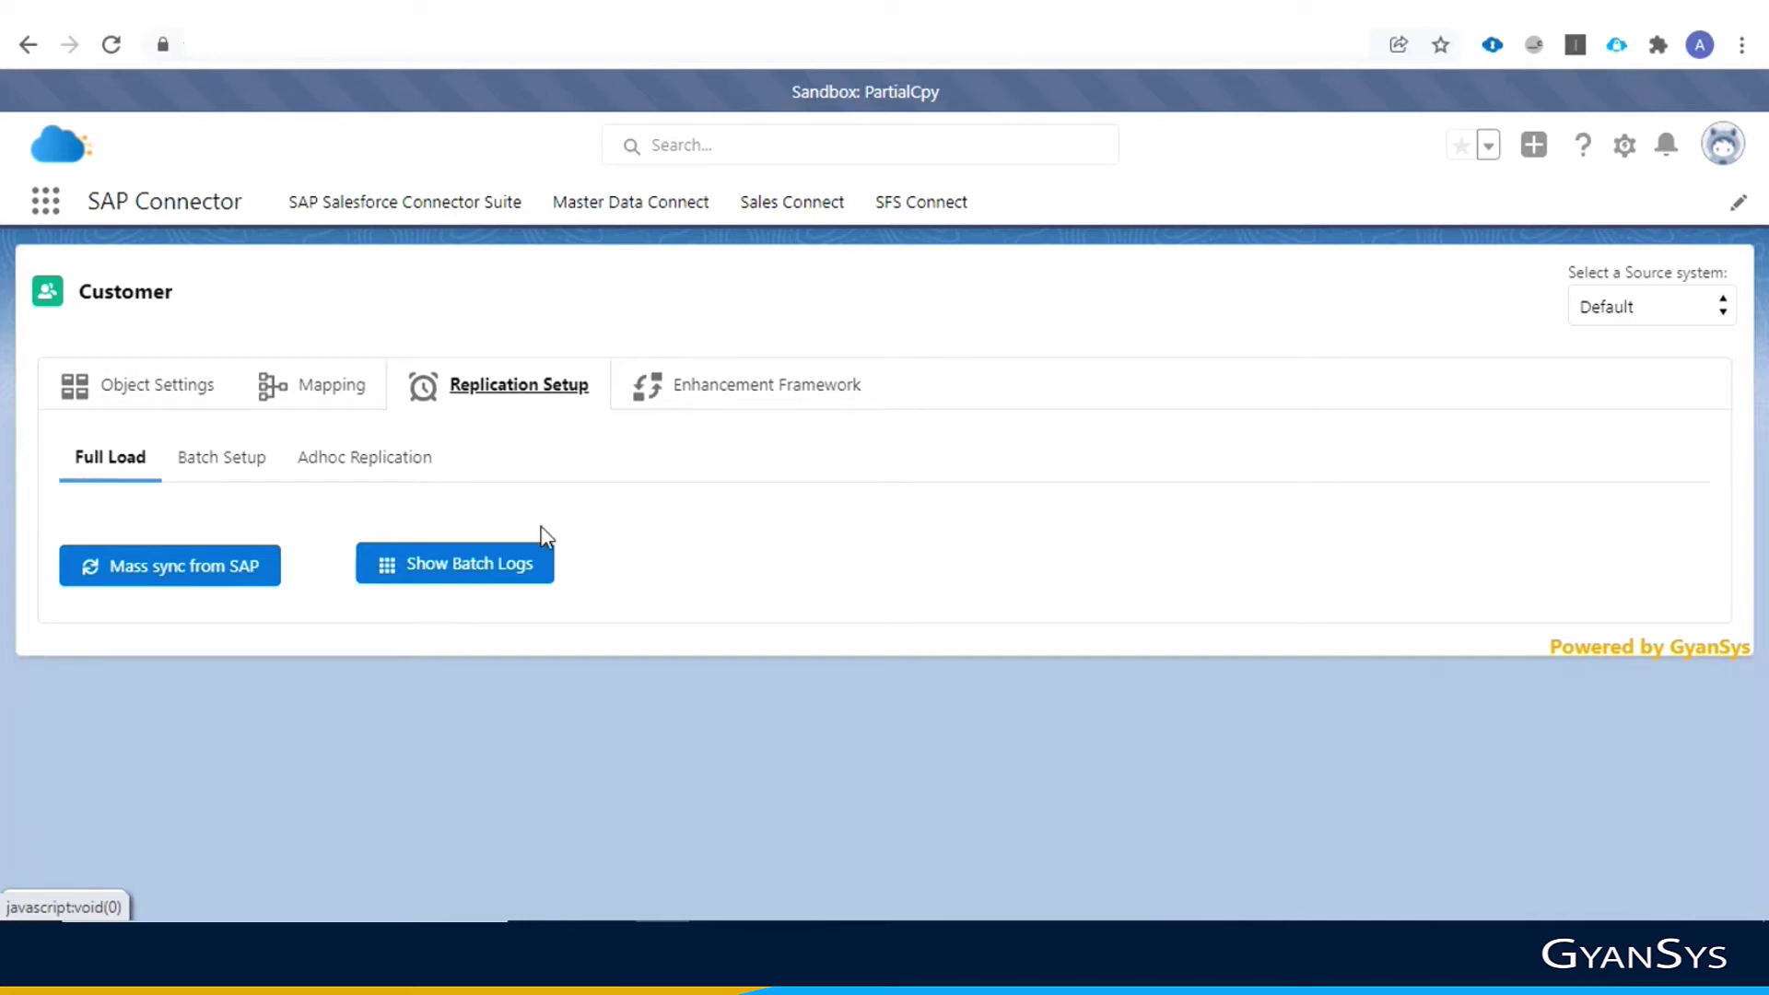
left_click(126, 487)
left_click(148, 579)
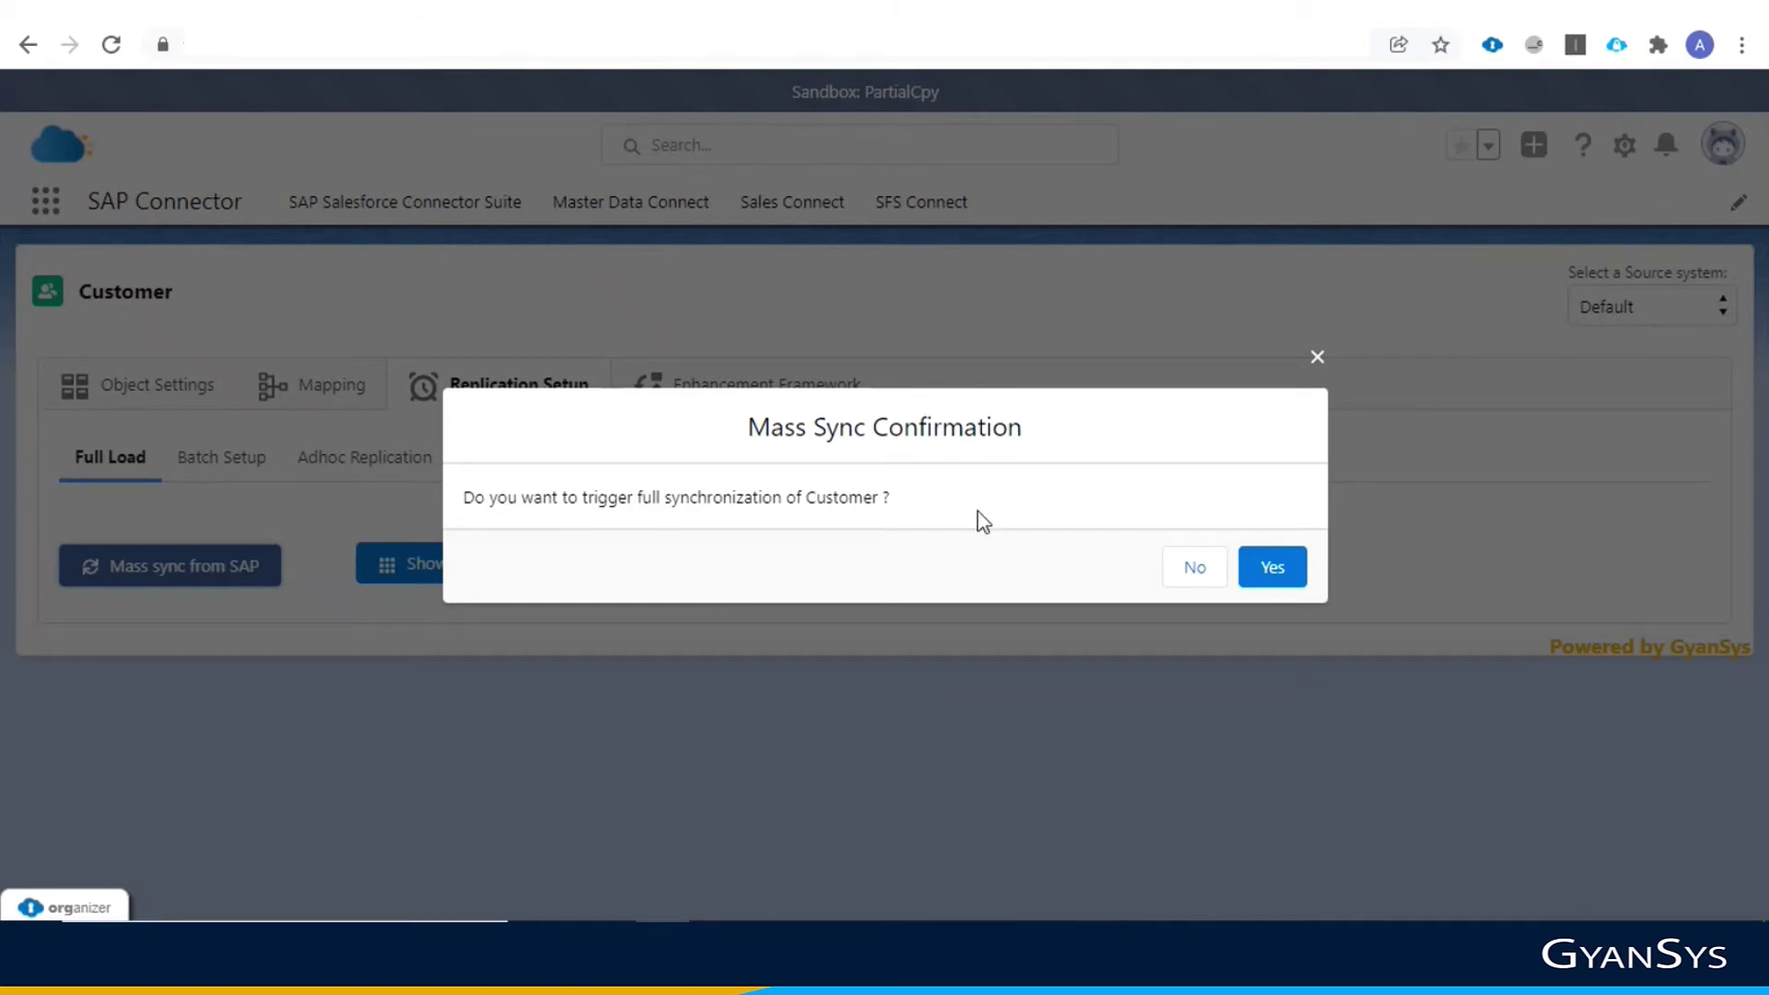
left_click(1270, 568)
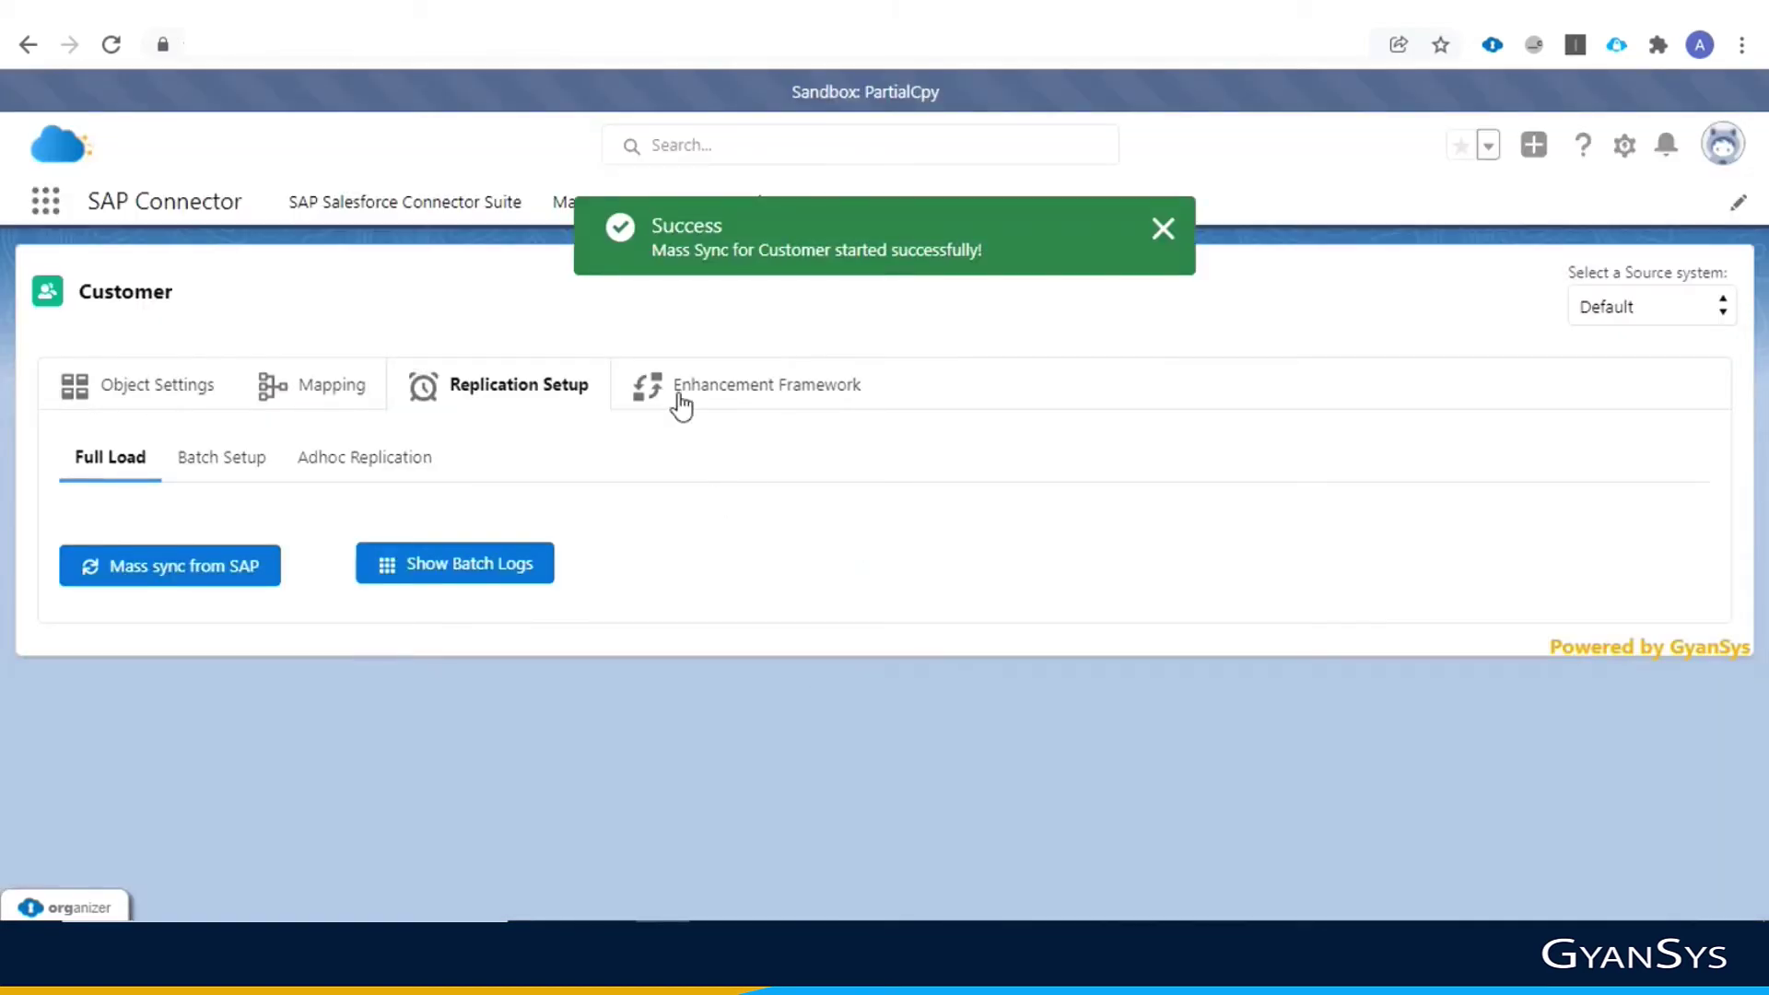
Reload the Customer page and check the mass sync progress in the replication setup
left_click(449, 48)
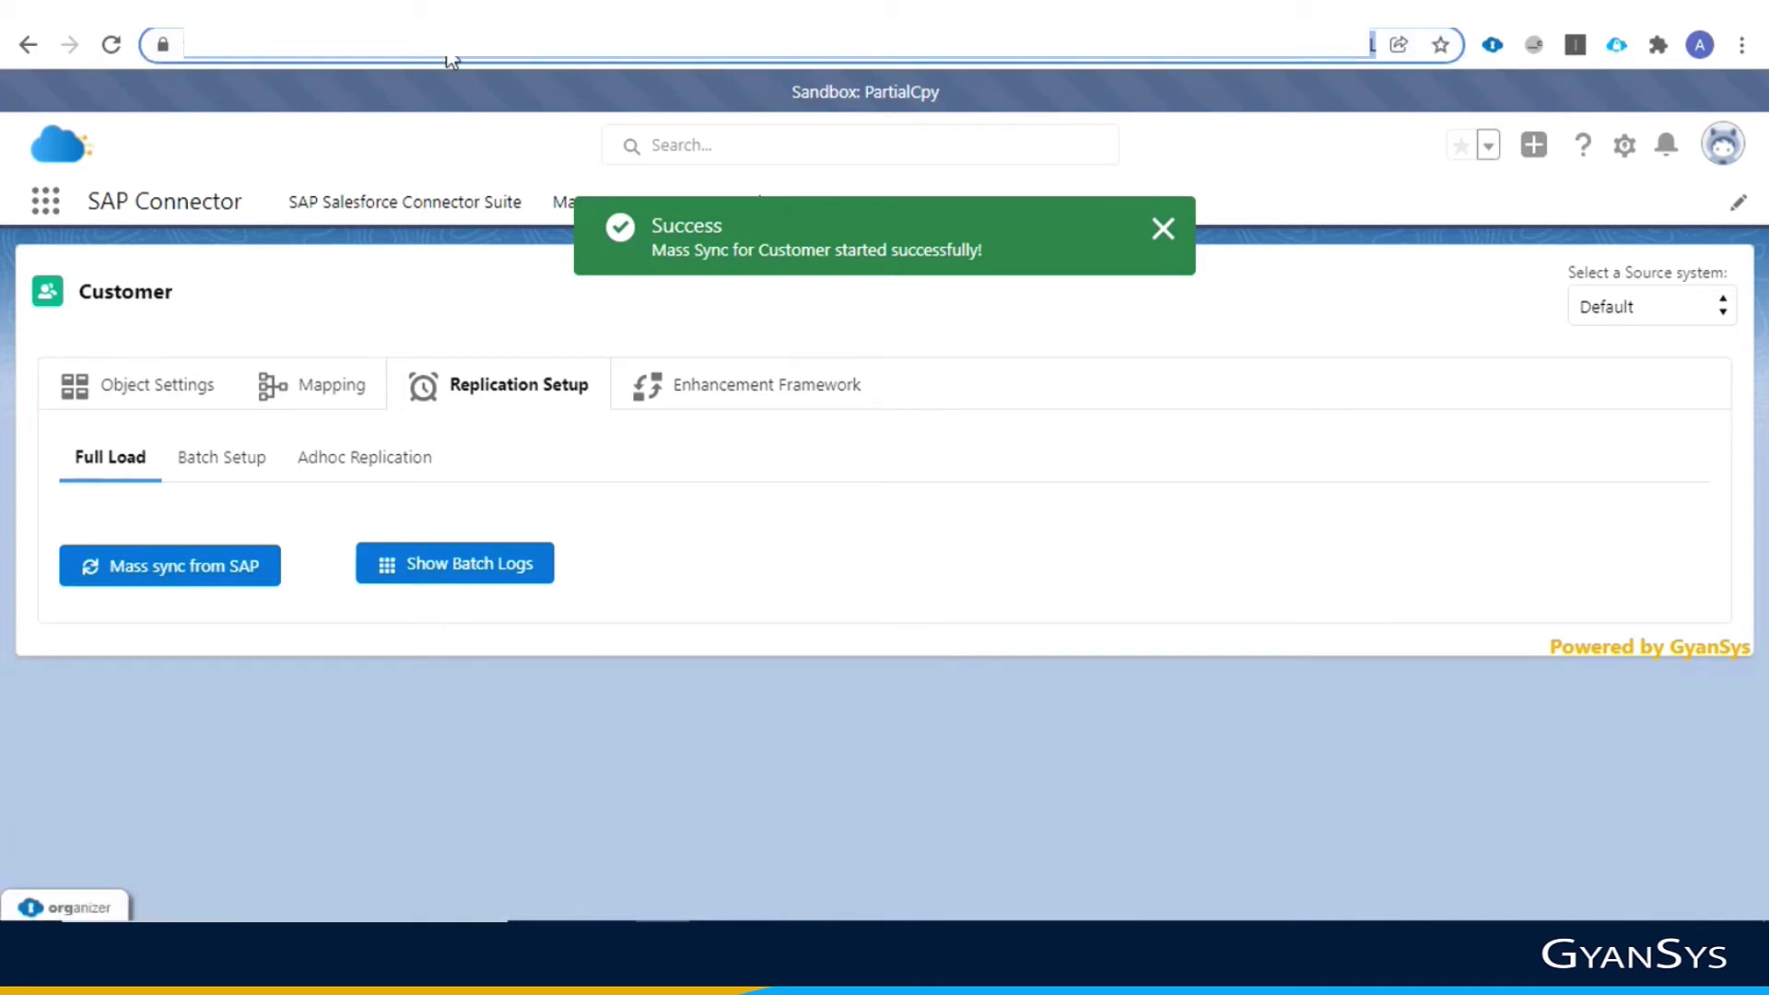
key("Return")
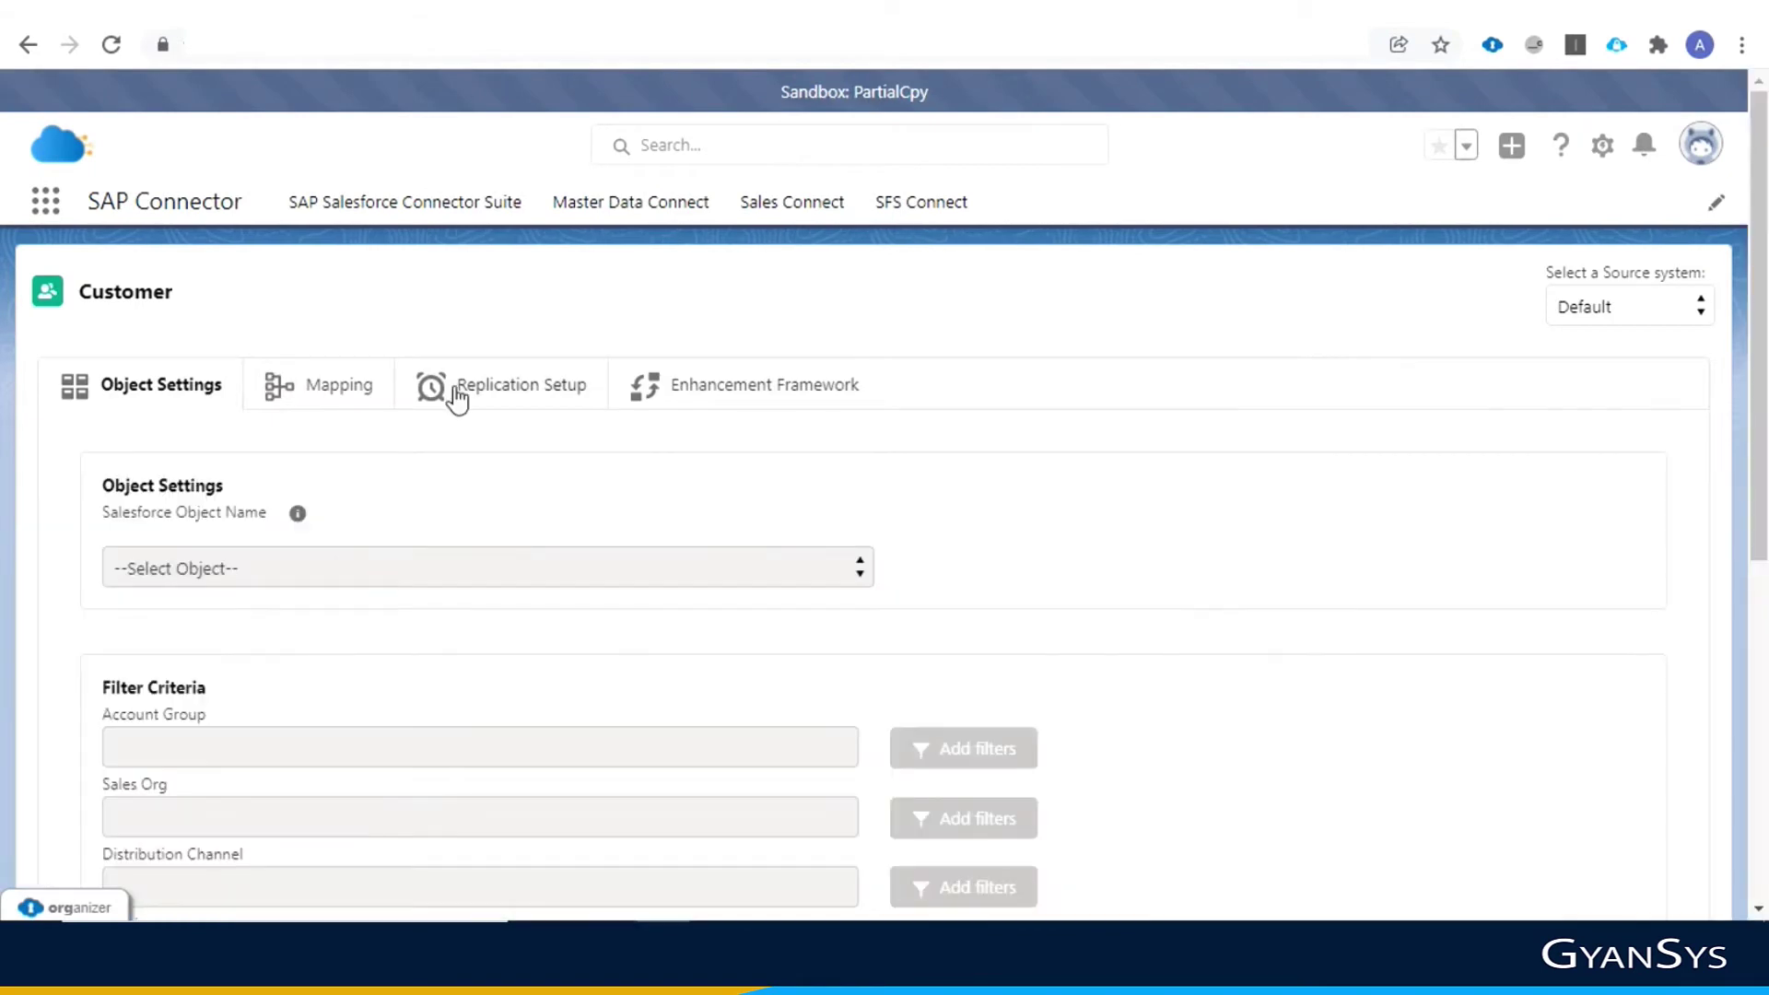
left_click(498, 405)
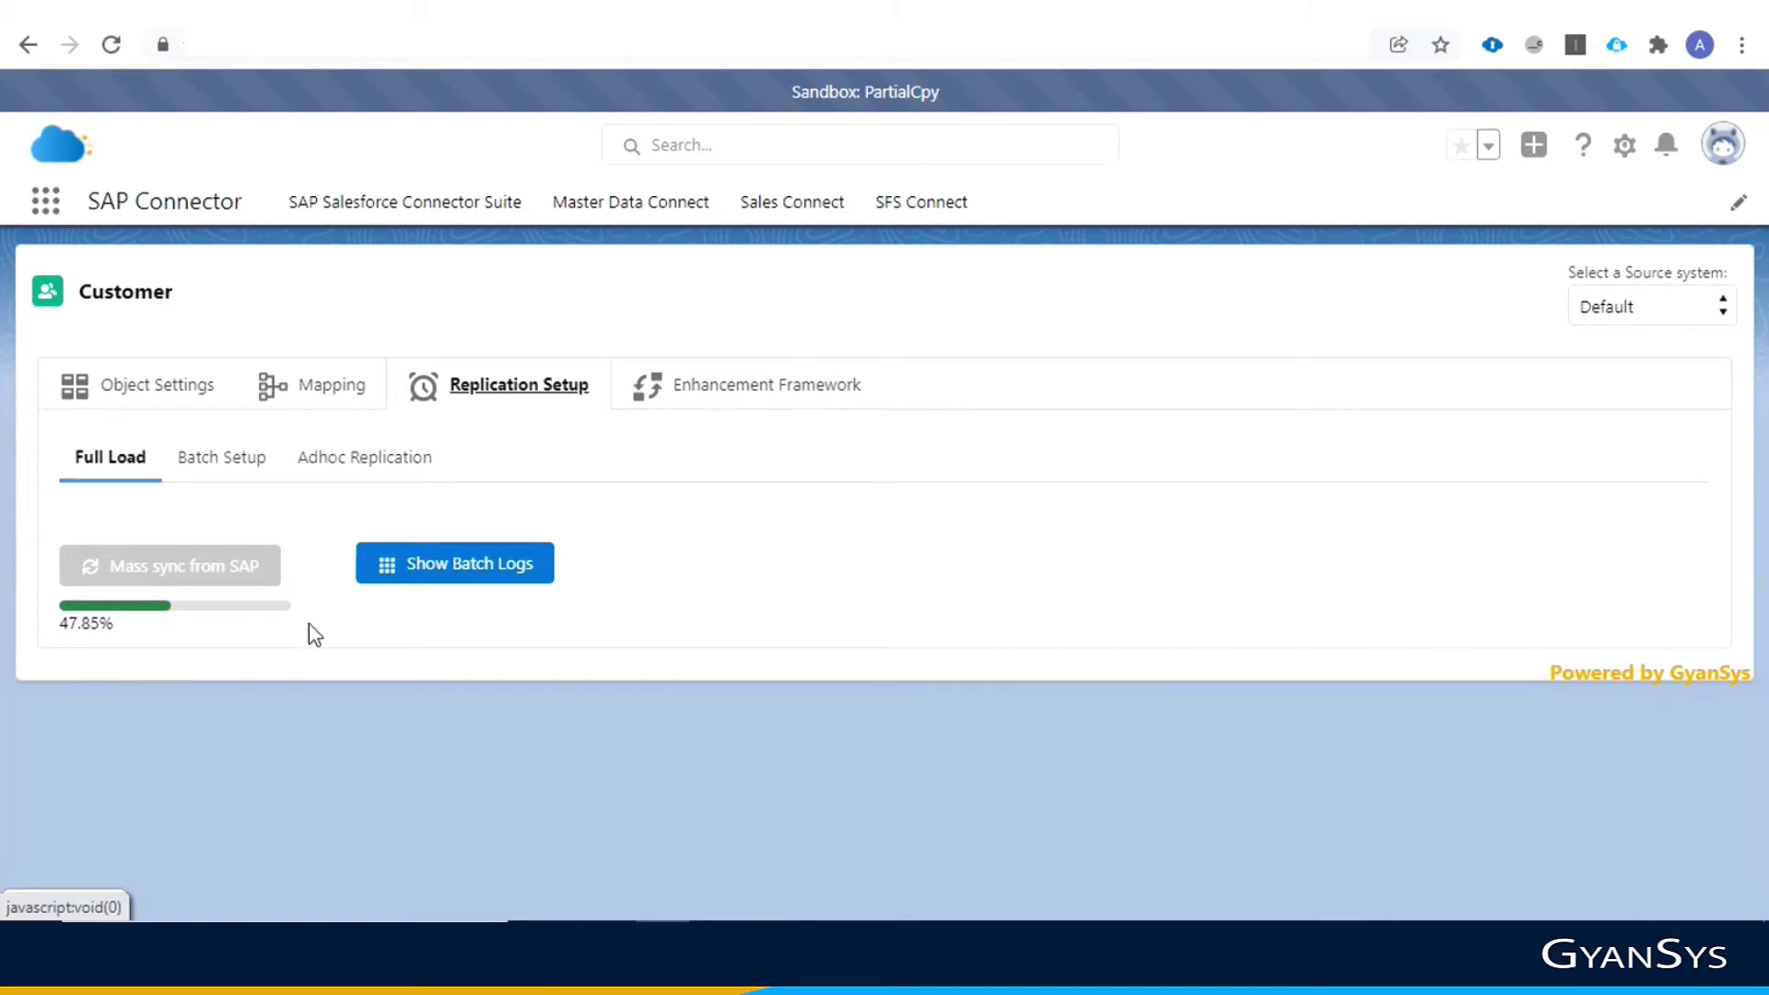
Inspect the newest entry in the Customer batch logs, and close the logs
left_click(454, 577)
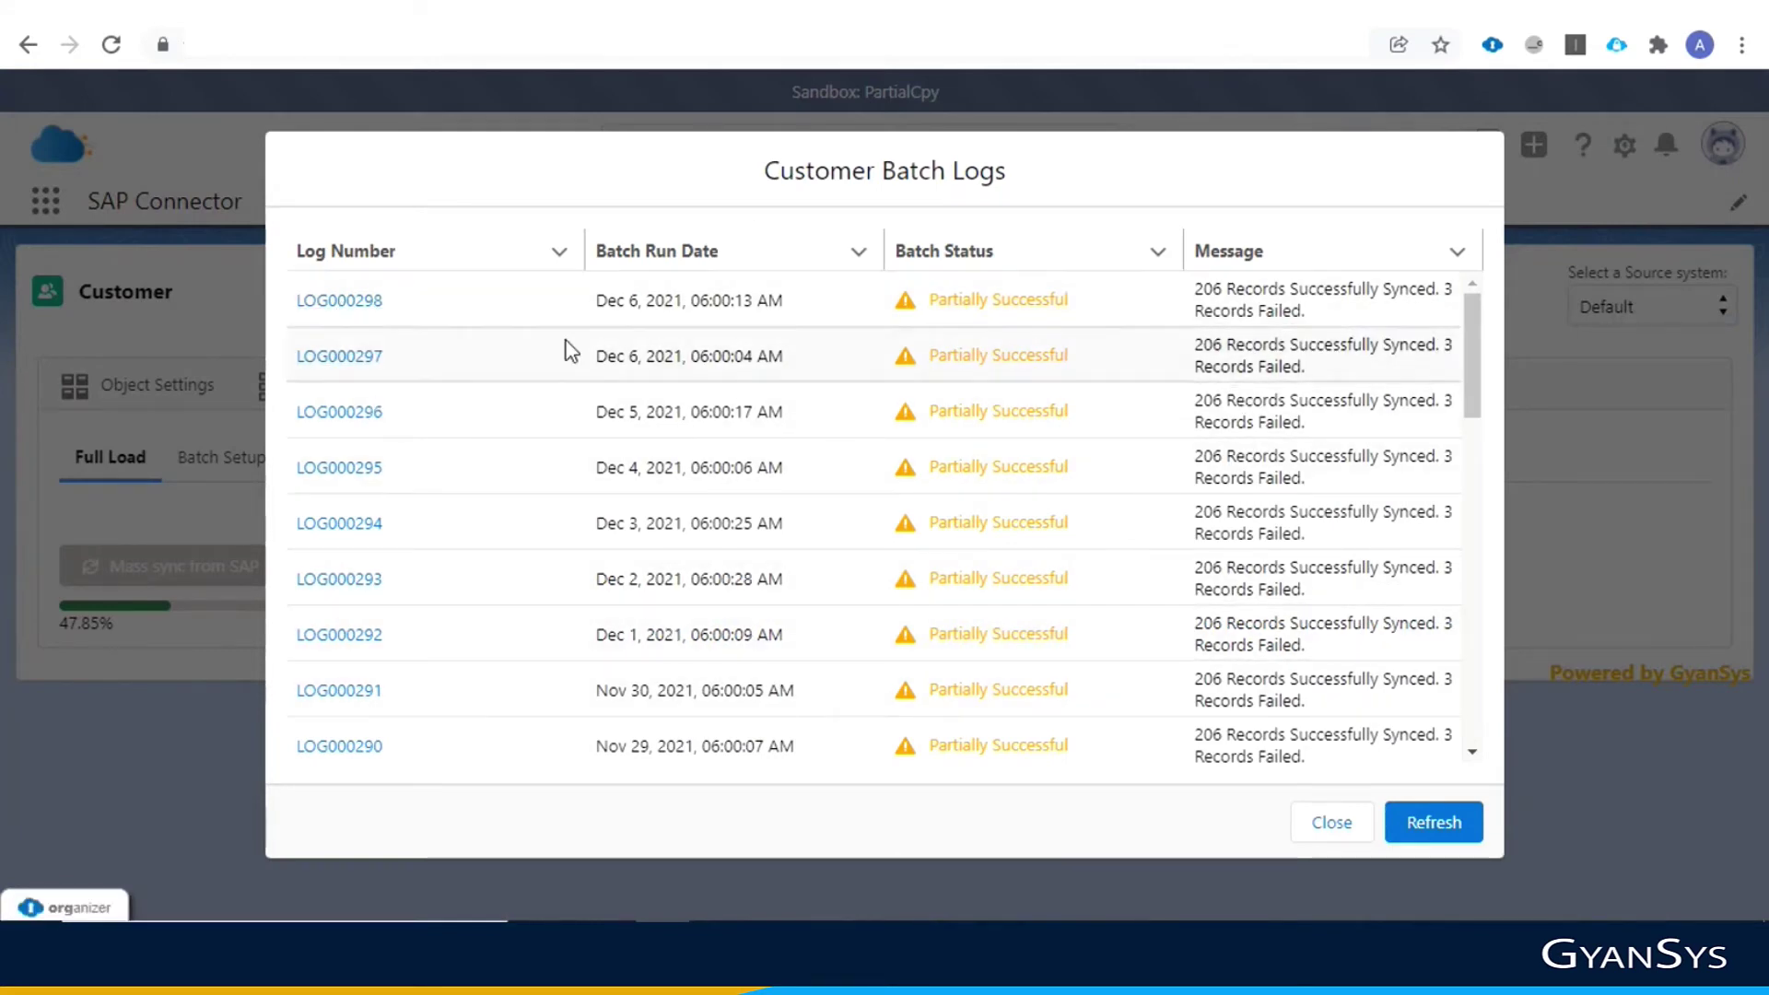
left_click(320, 308)
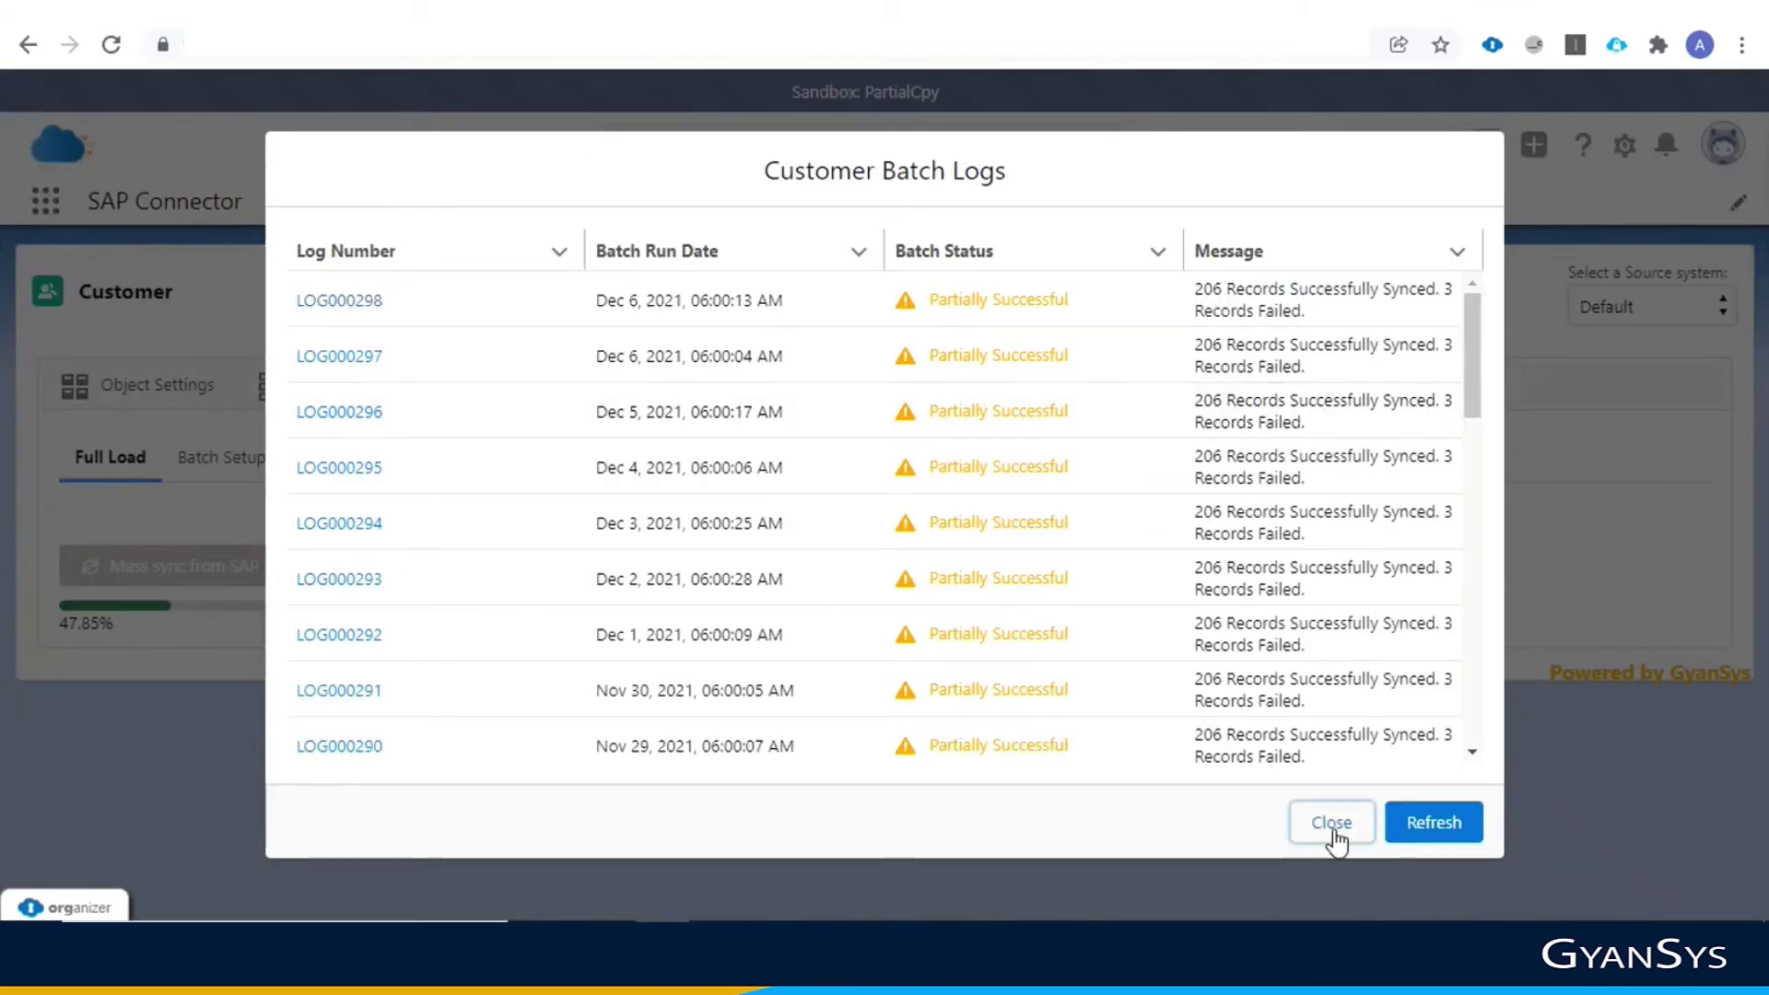
left_click(1333, 825)
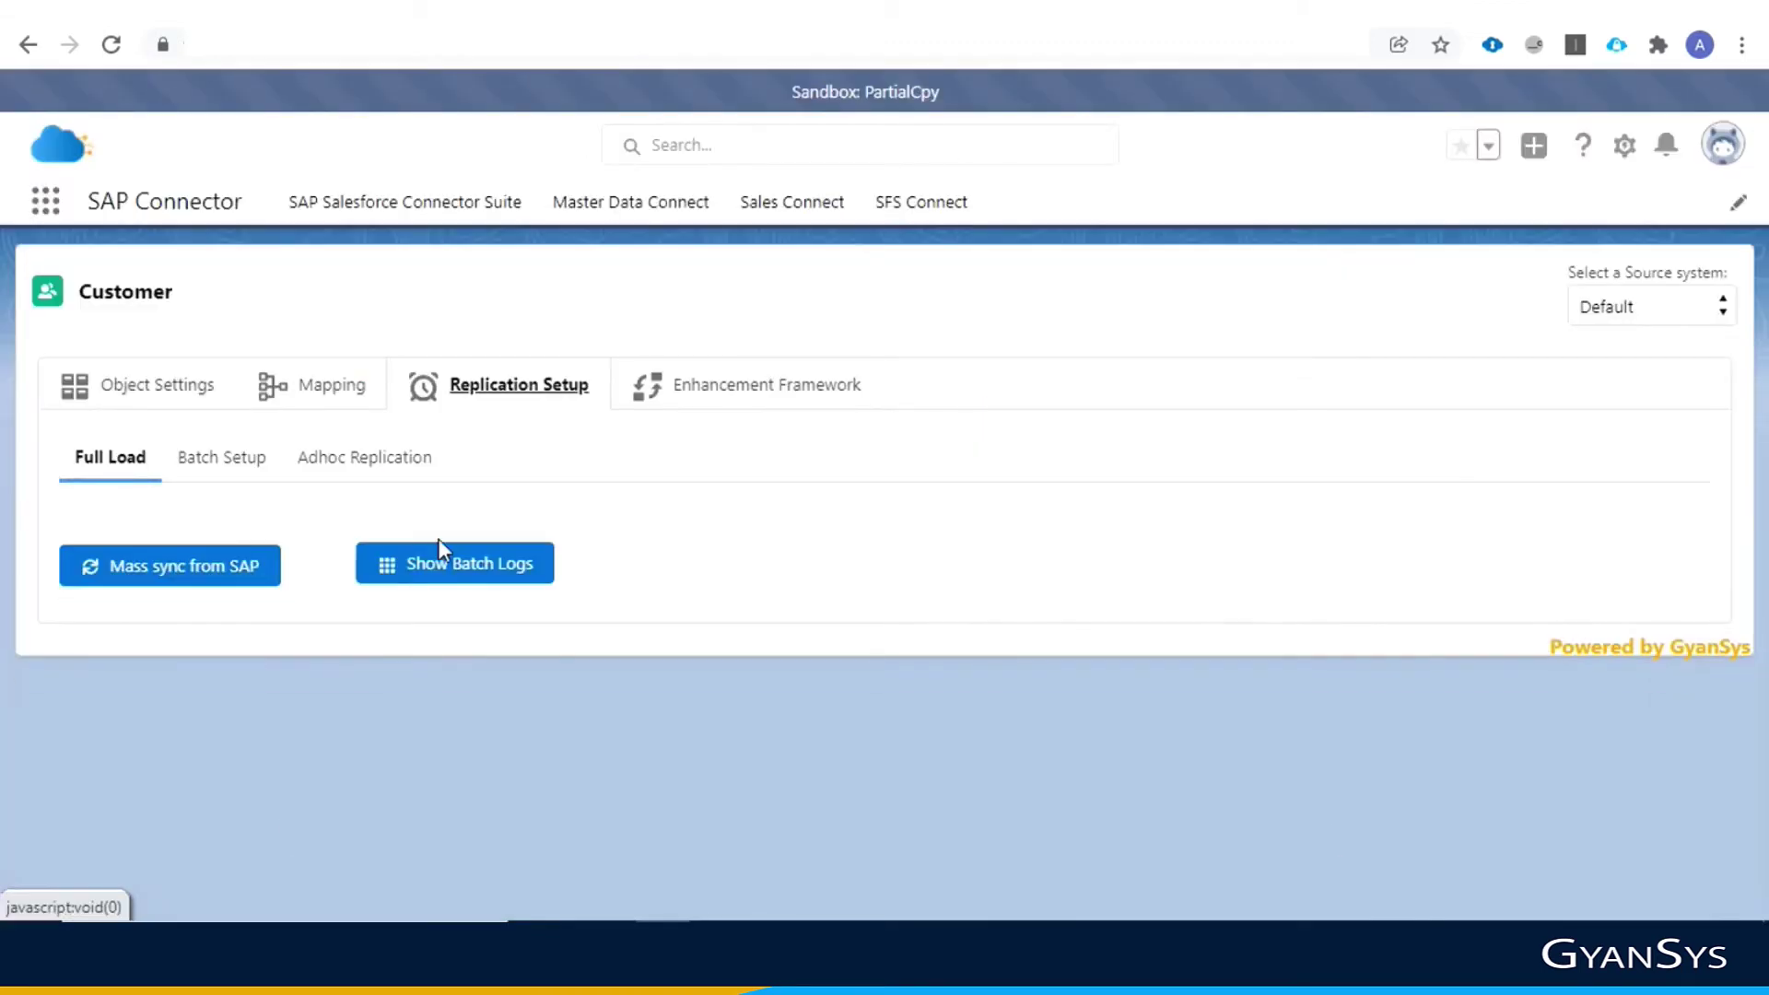
Reopen the Customer batch logs to check the manually started sync, refresh the list and close it
left_click(439, 582)
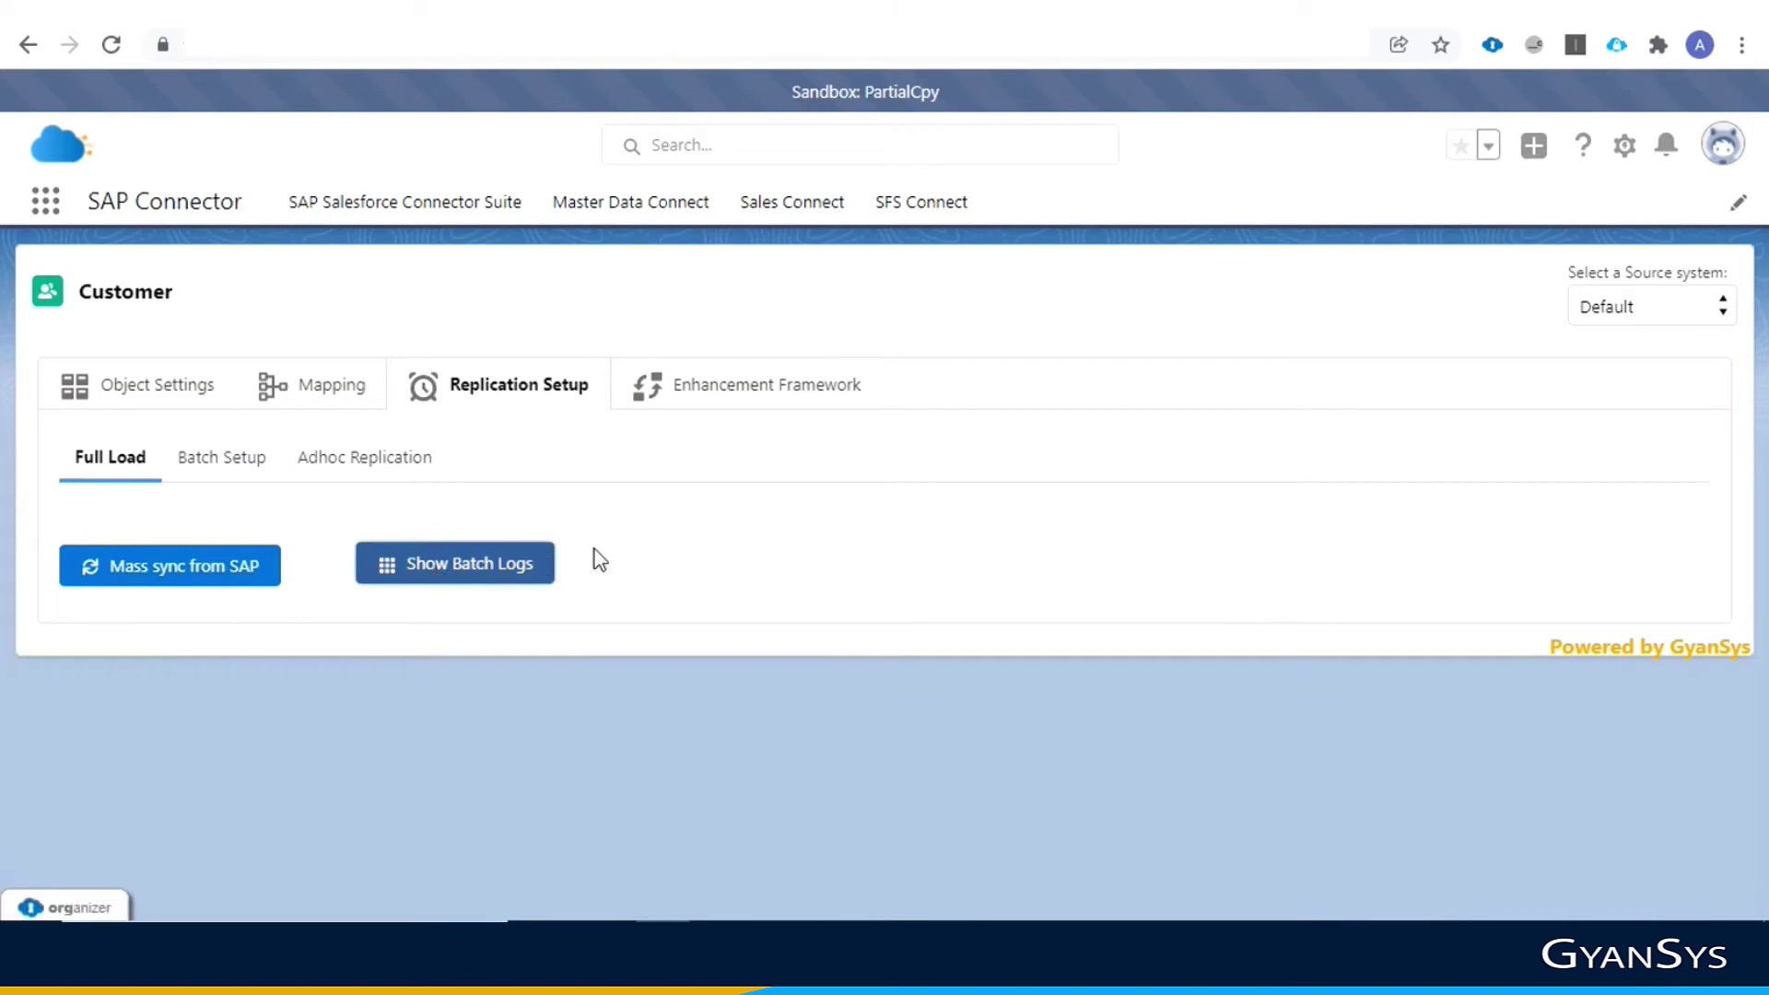
left_click(478, 564)
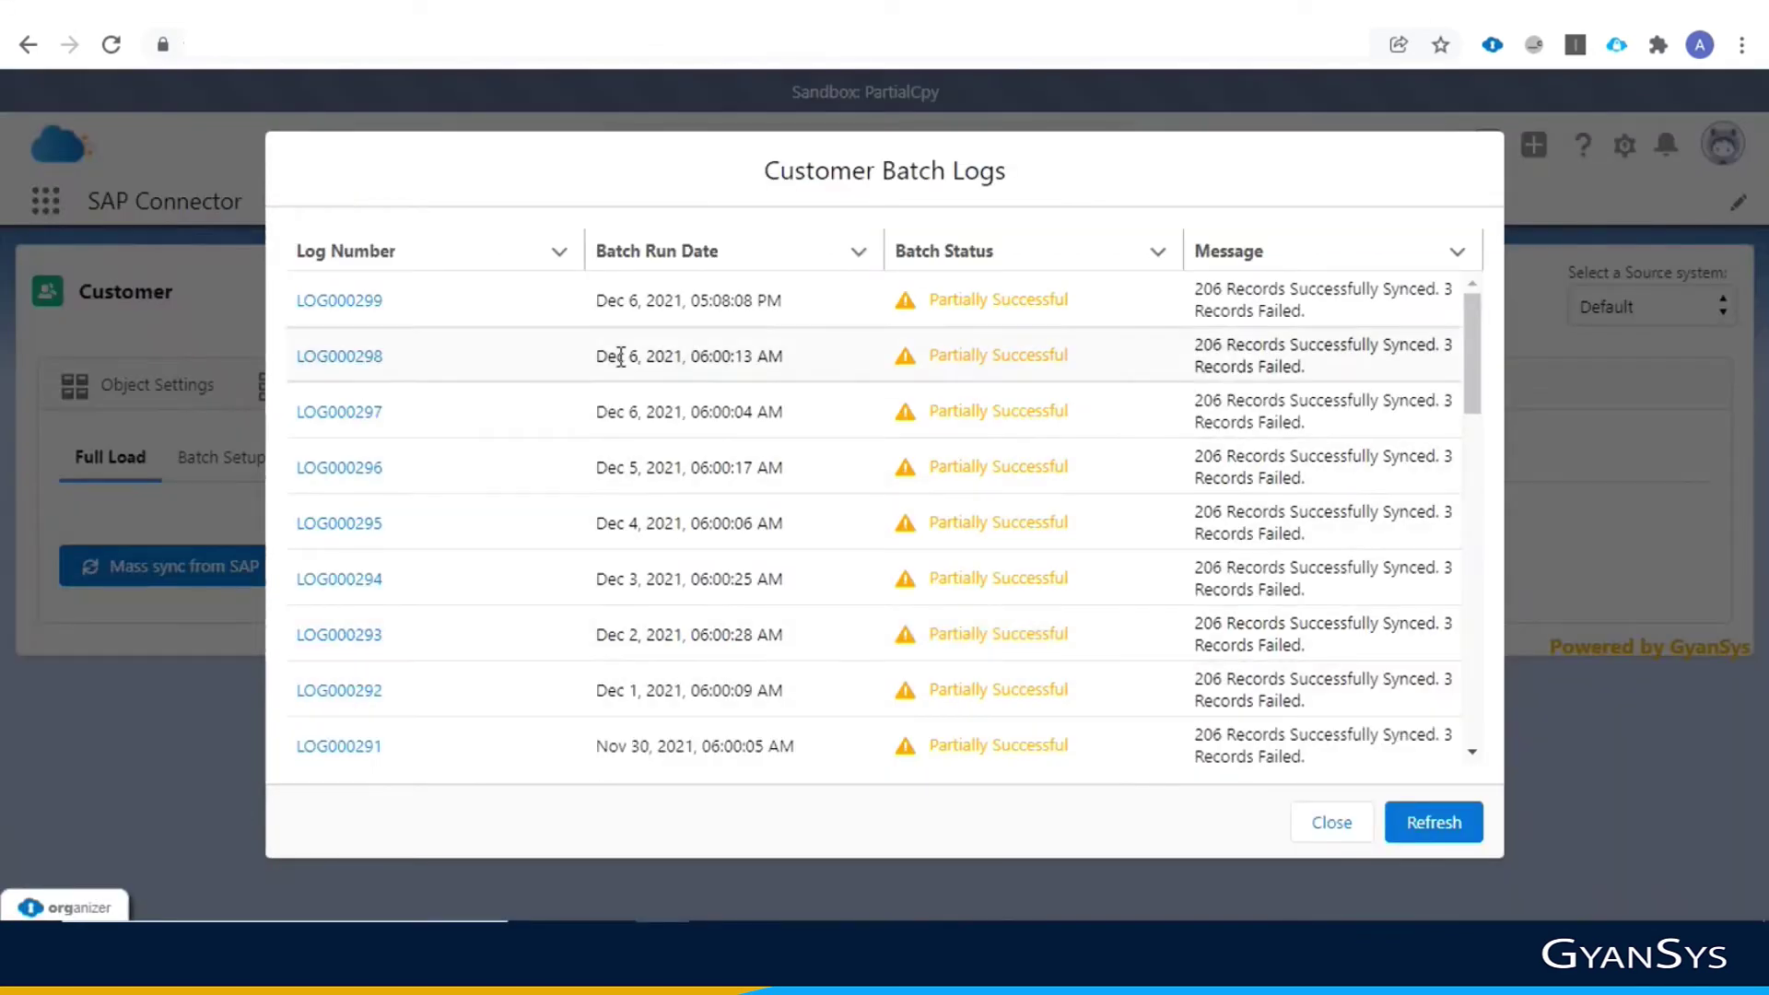
left_click_drag(1473, 367, 1467, 285)
left_click(1434, 821)
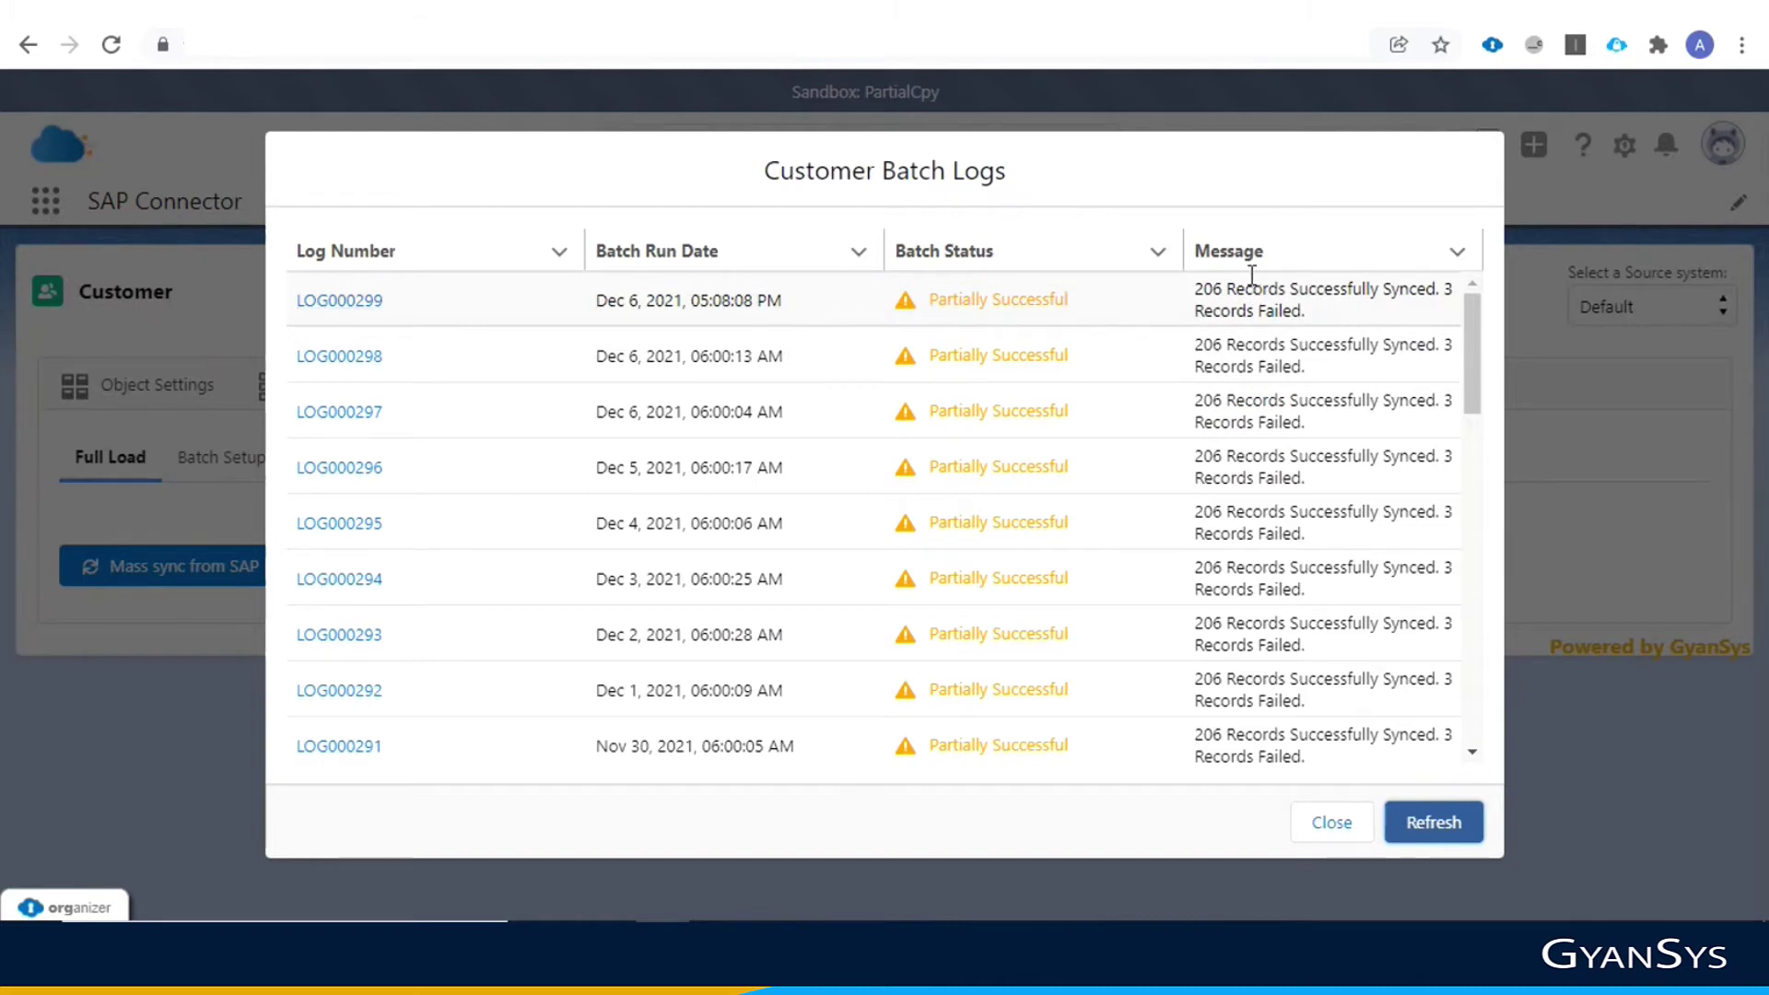
left_click(1331, 835)
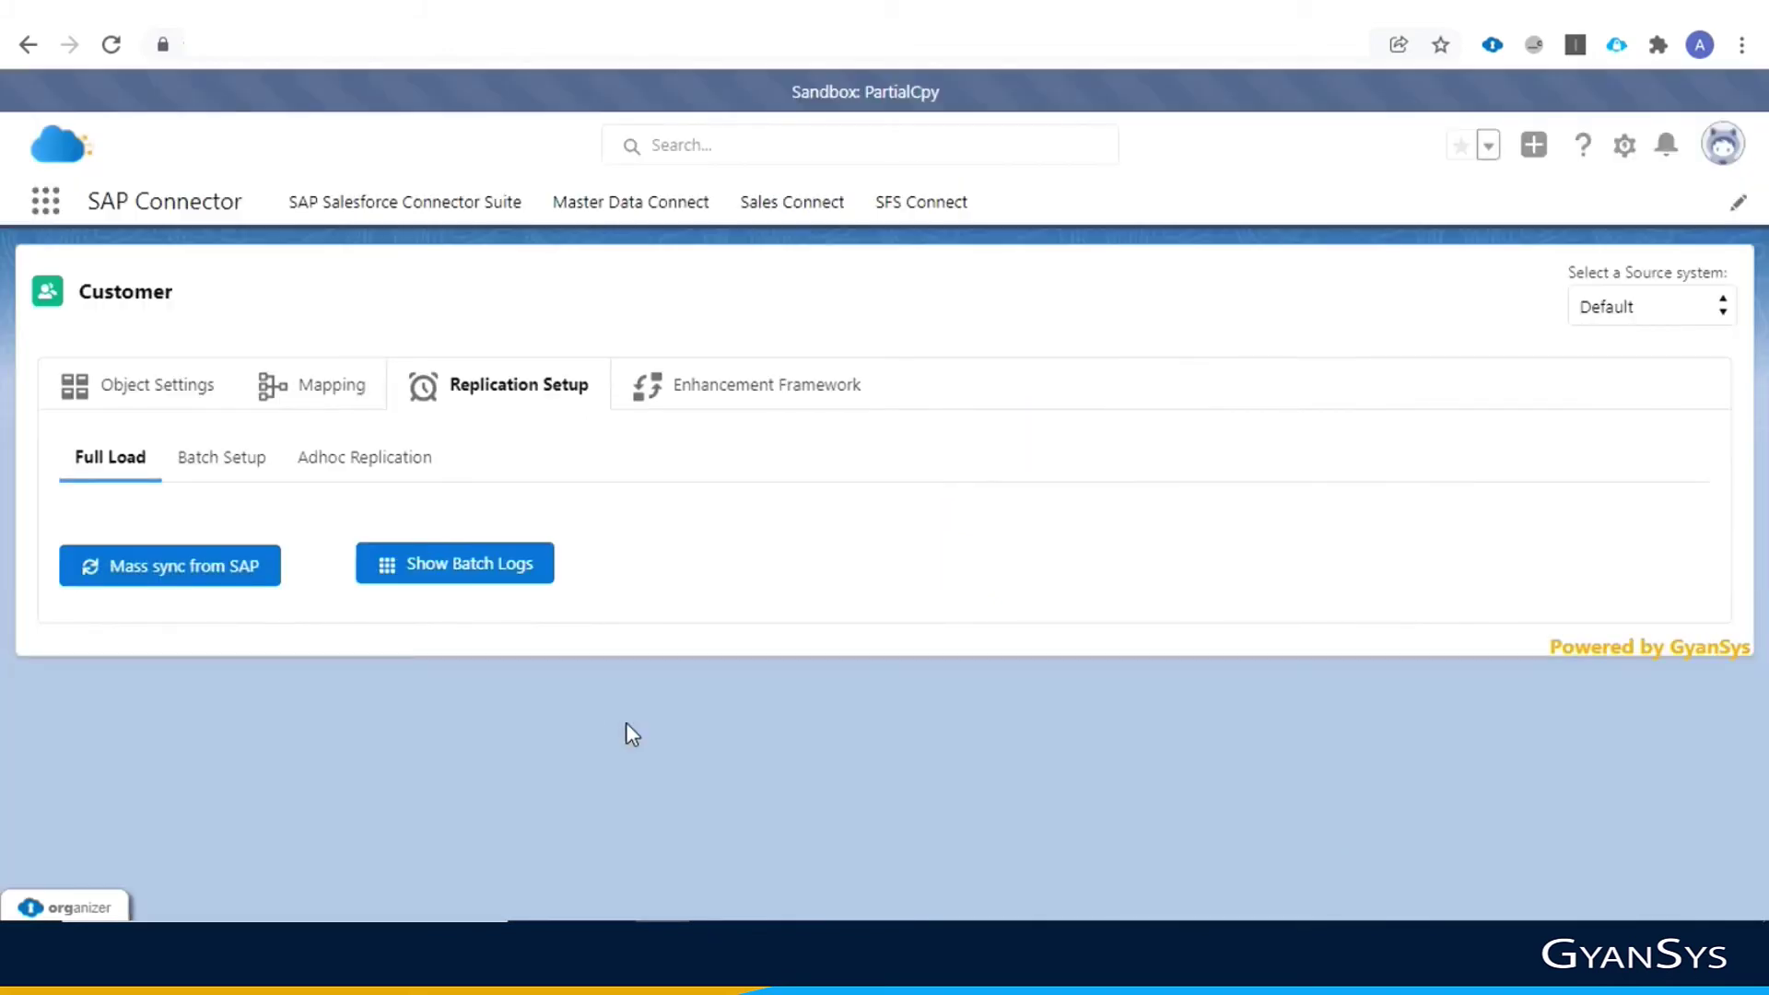
Examine the Customer batch setup, including batch name, frequency, week days, preferred start time, batch variant option and existing scheduler variants
left_click(198, 459)
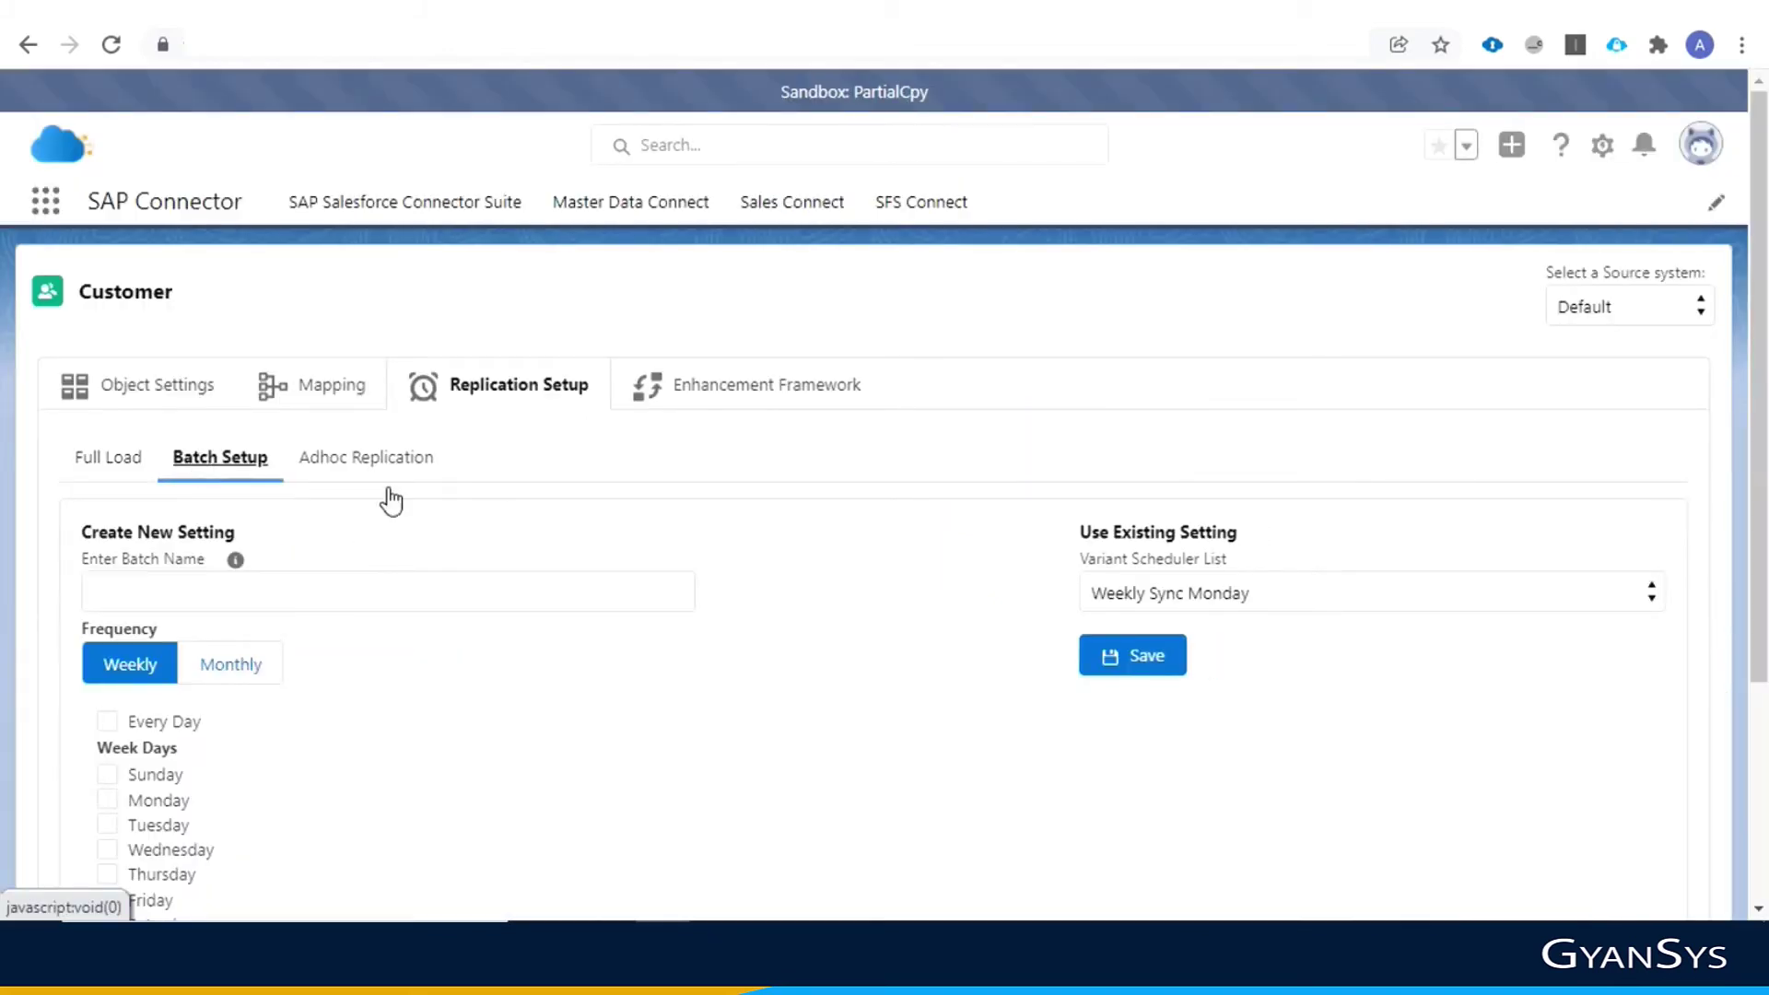
left_click_drag(1767, 338, 1710, 348)
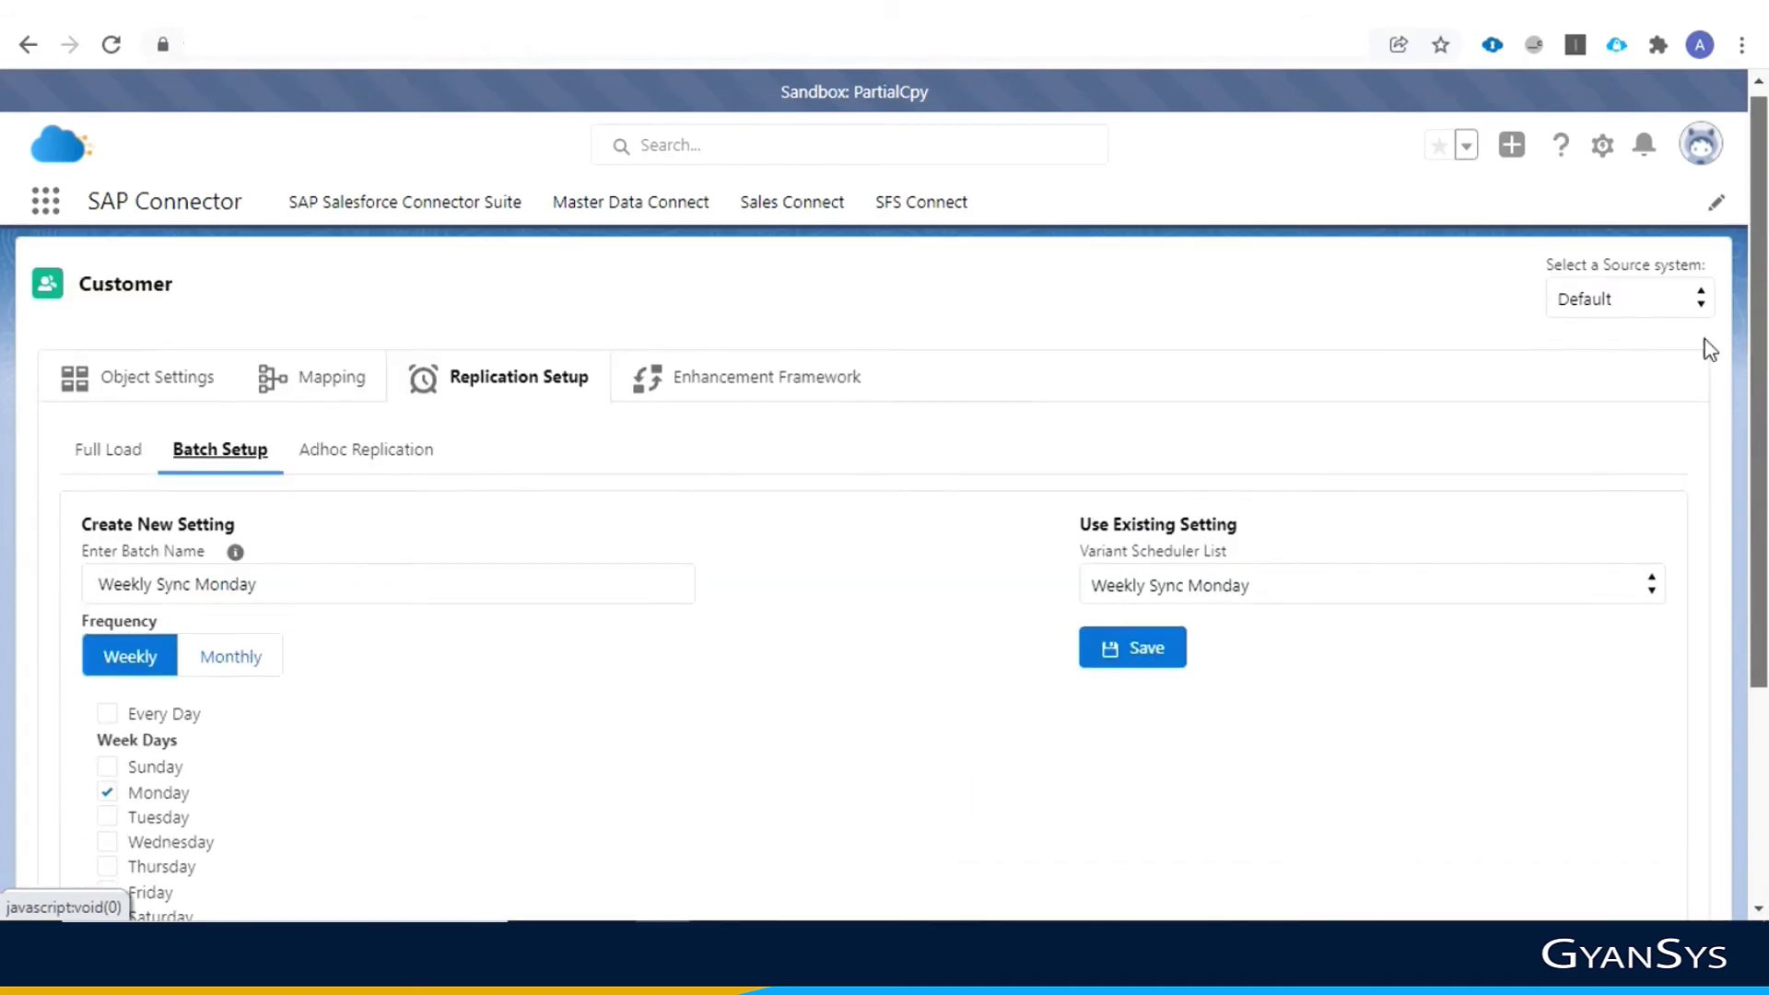
scroll(1700, 424, "down", 4)
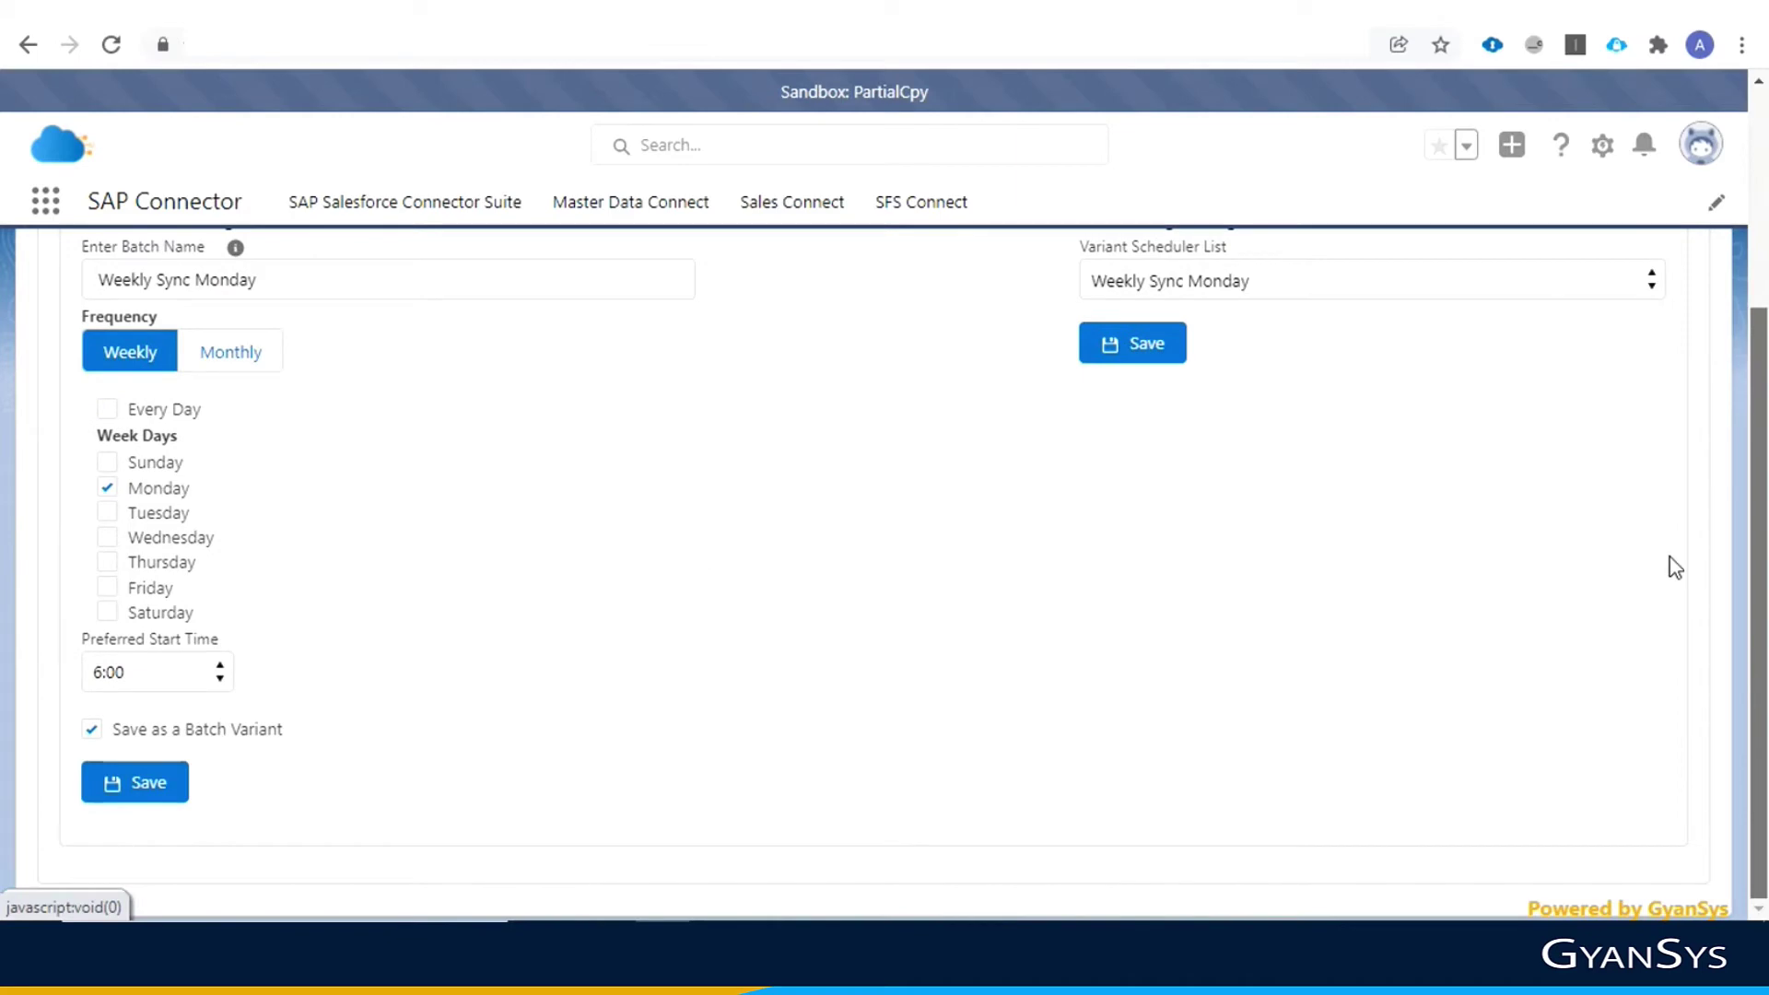
scroll(1695, 461, "up", 4)
scroll(1677, 424, "down", 3)
scroll(1664, 497, "up", 1)
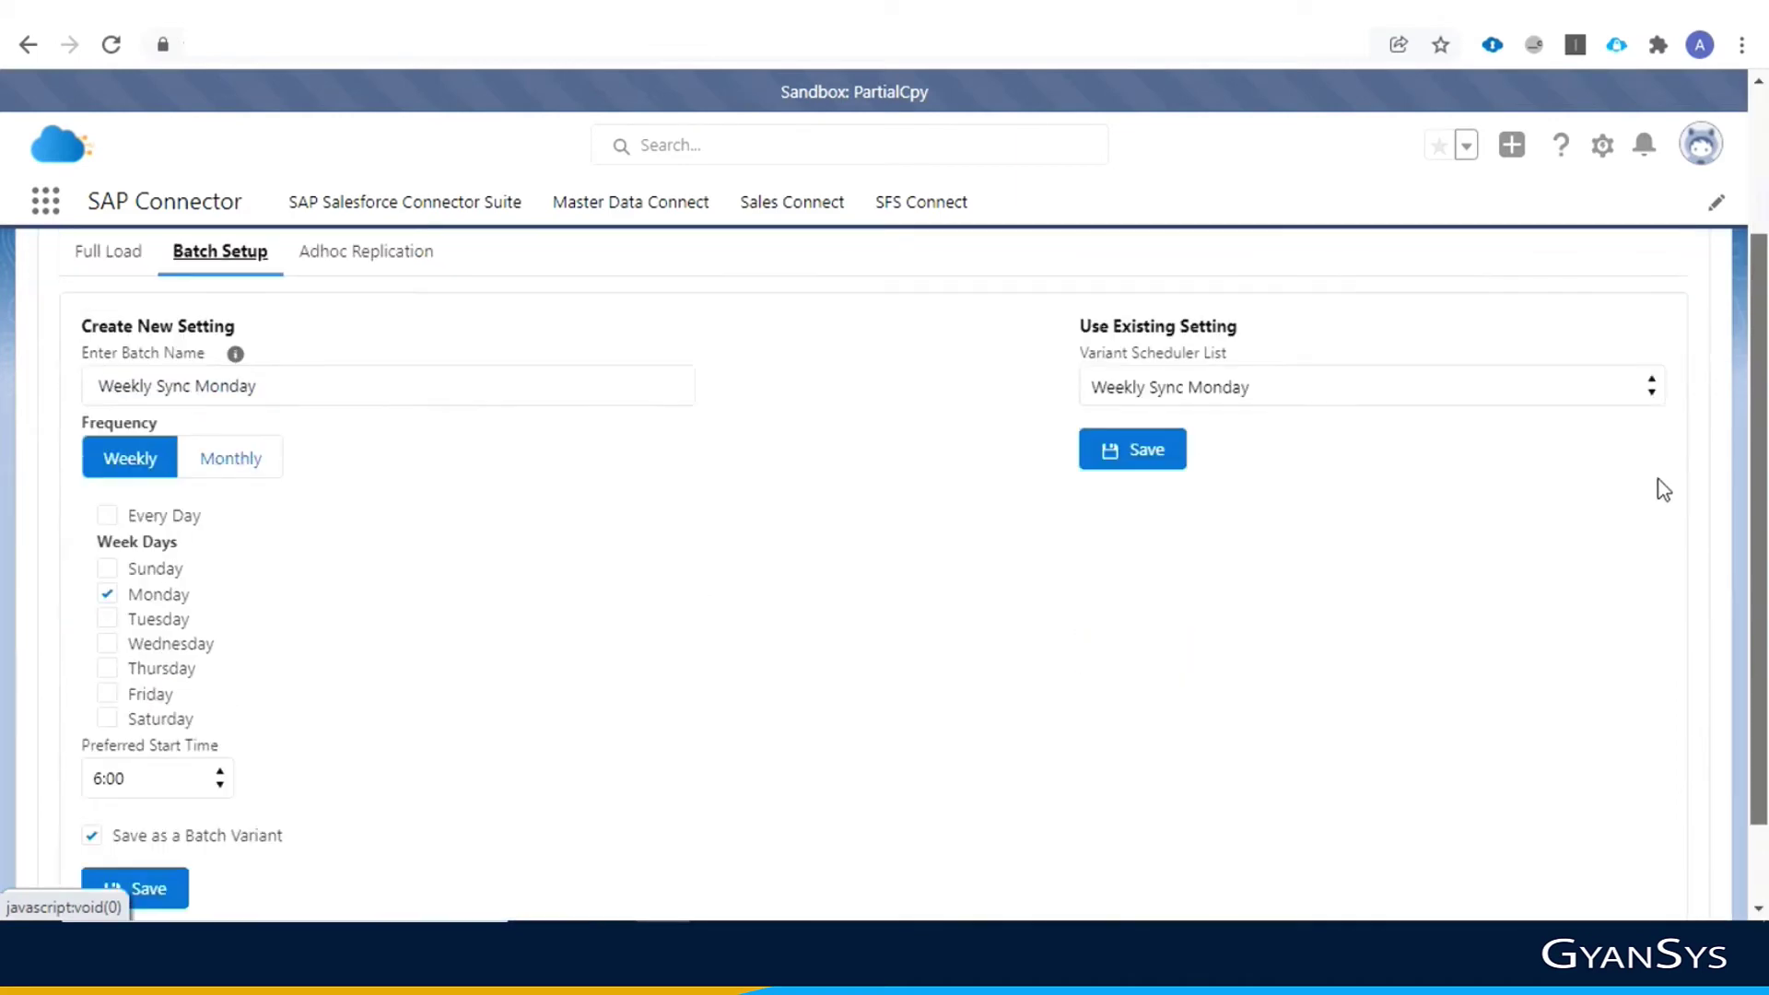
scroll(1663, 433, "up", 2)
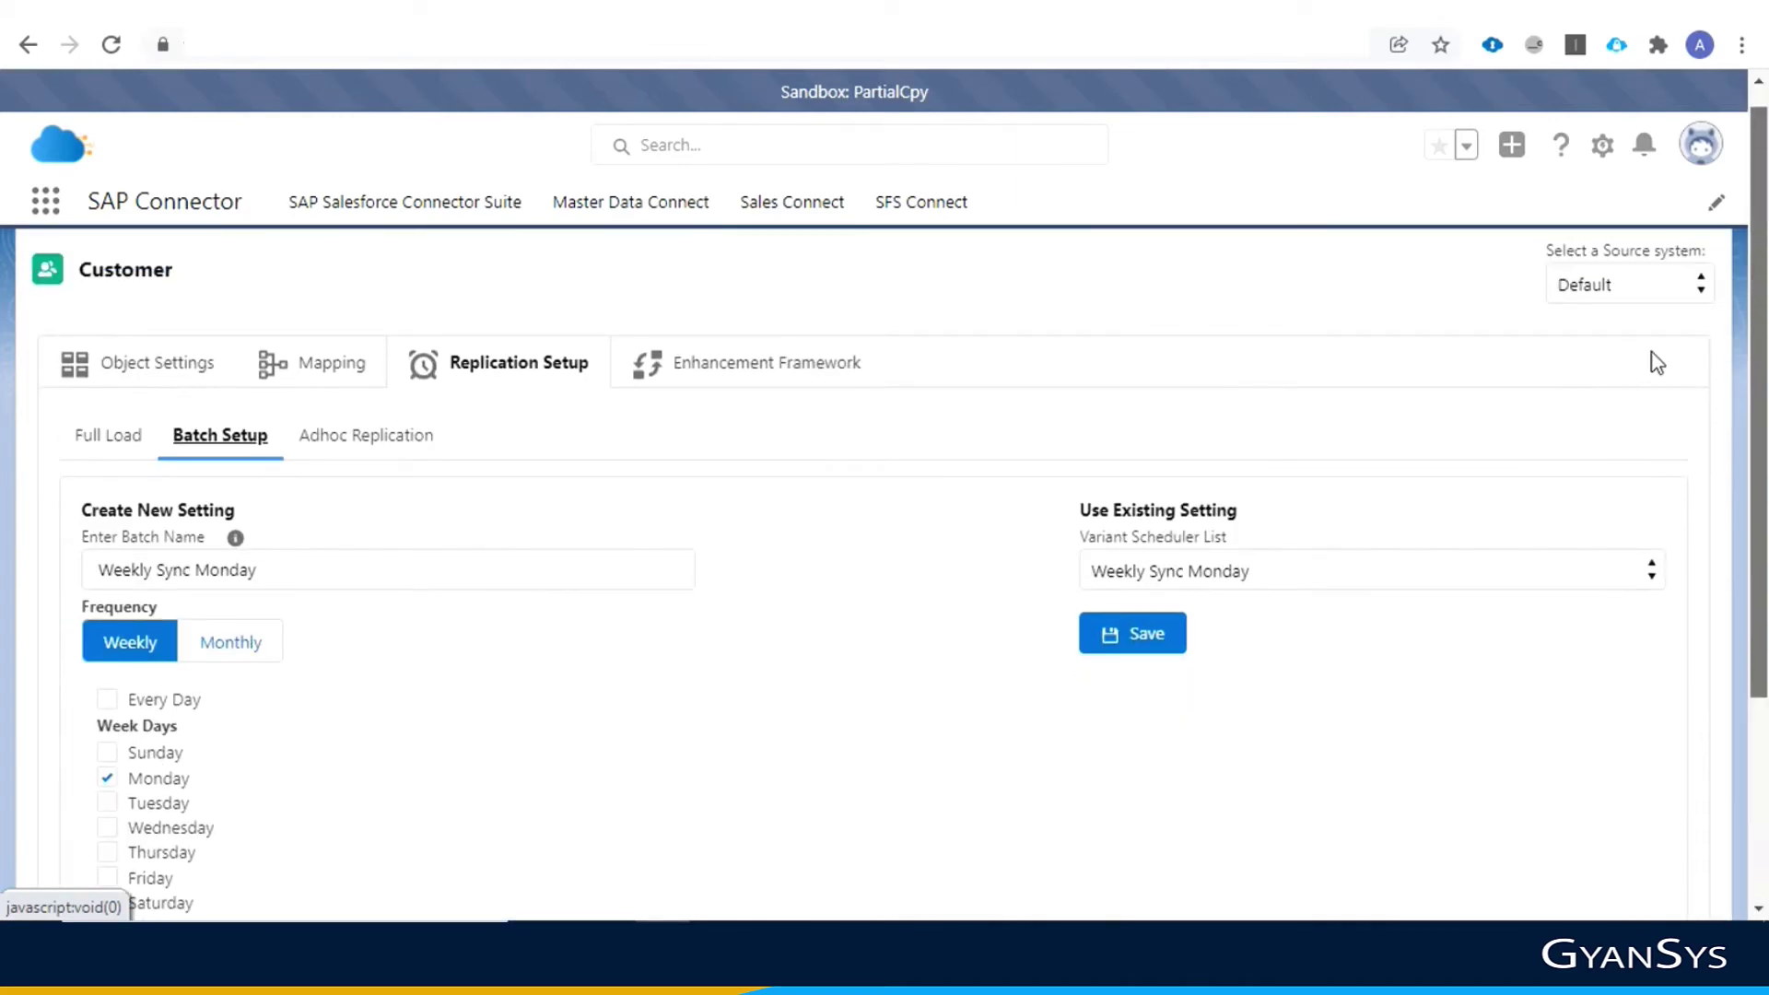
scroll(1622, 383, "down", 1)
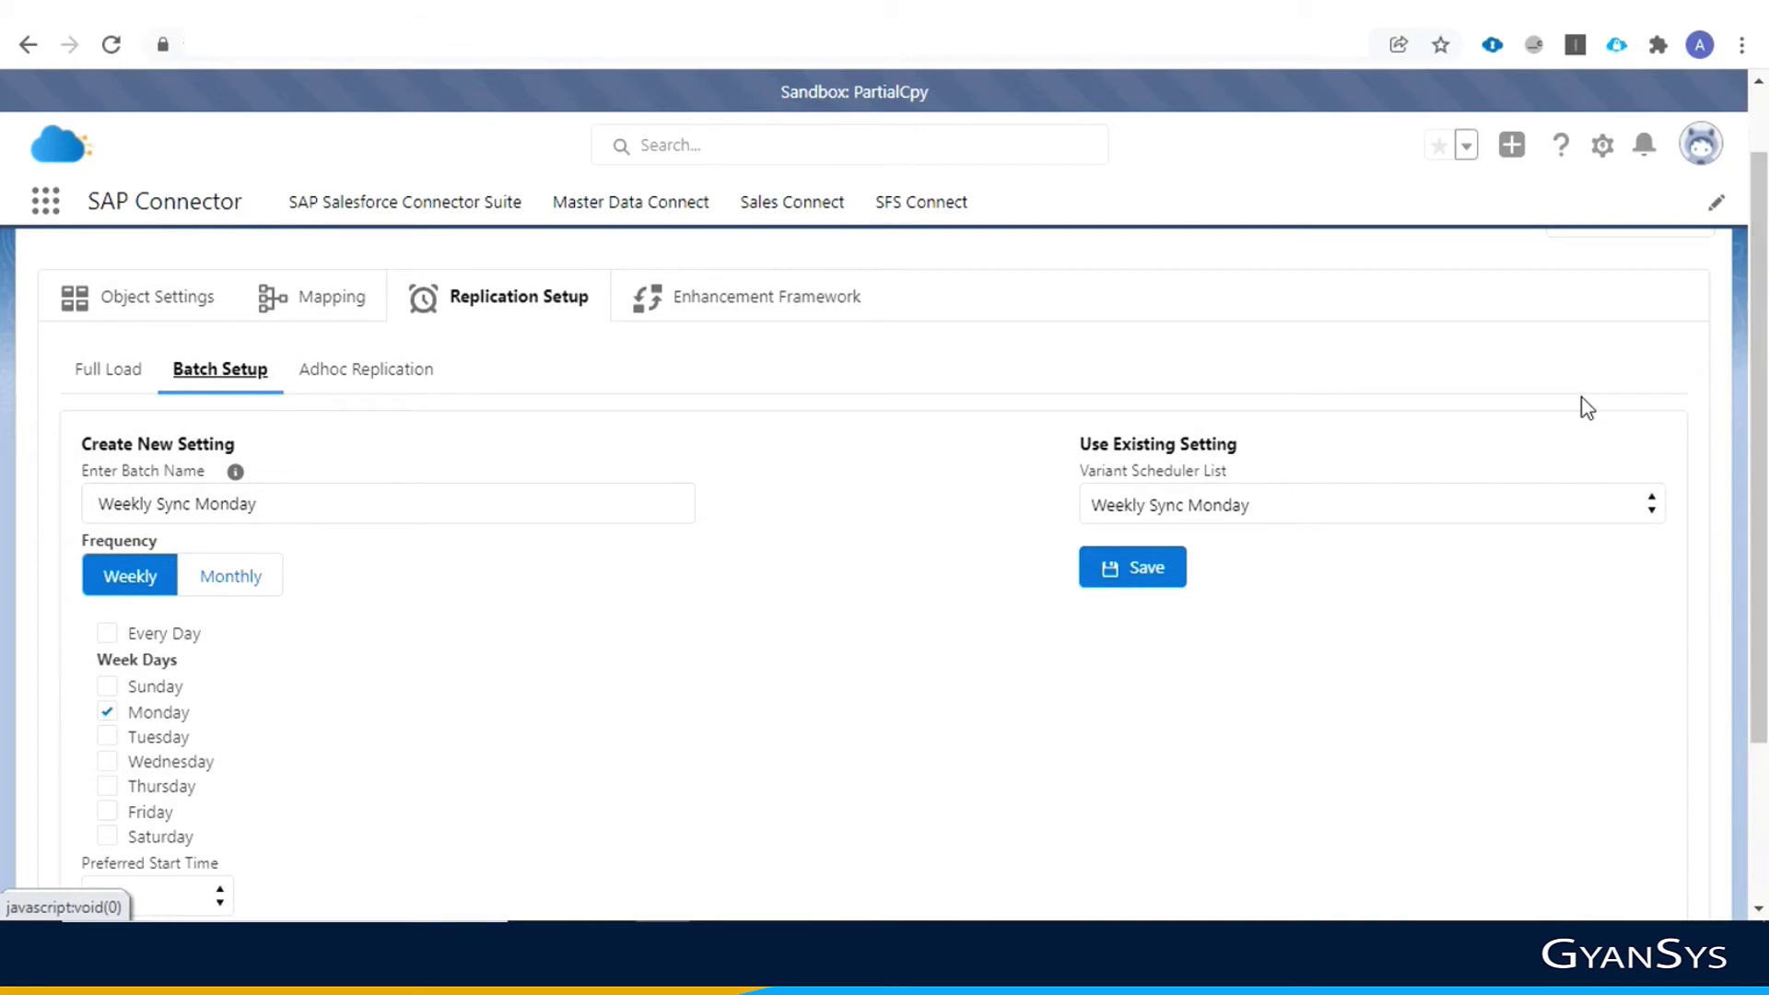
left_click(280, 516)
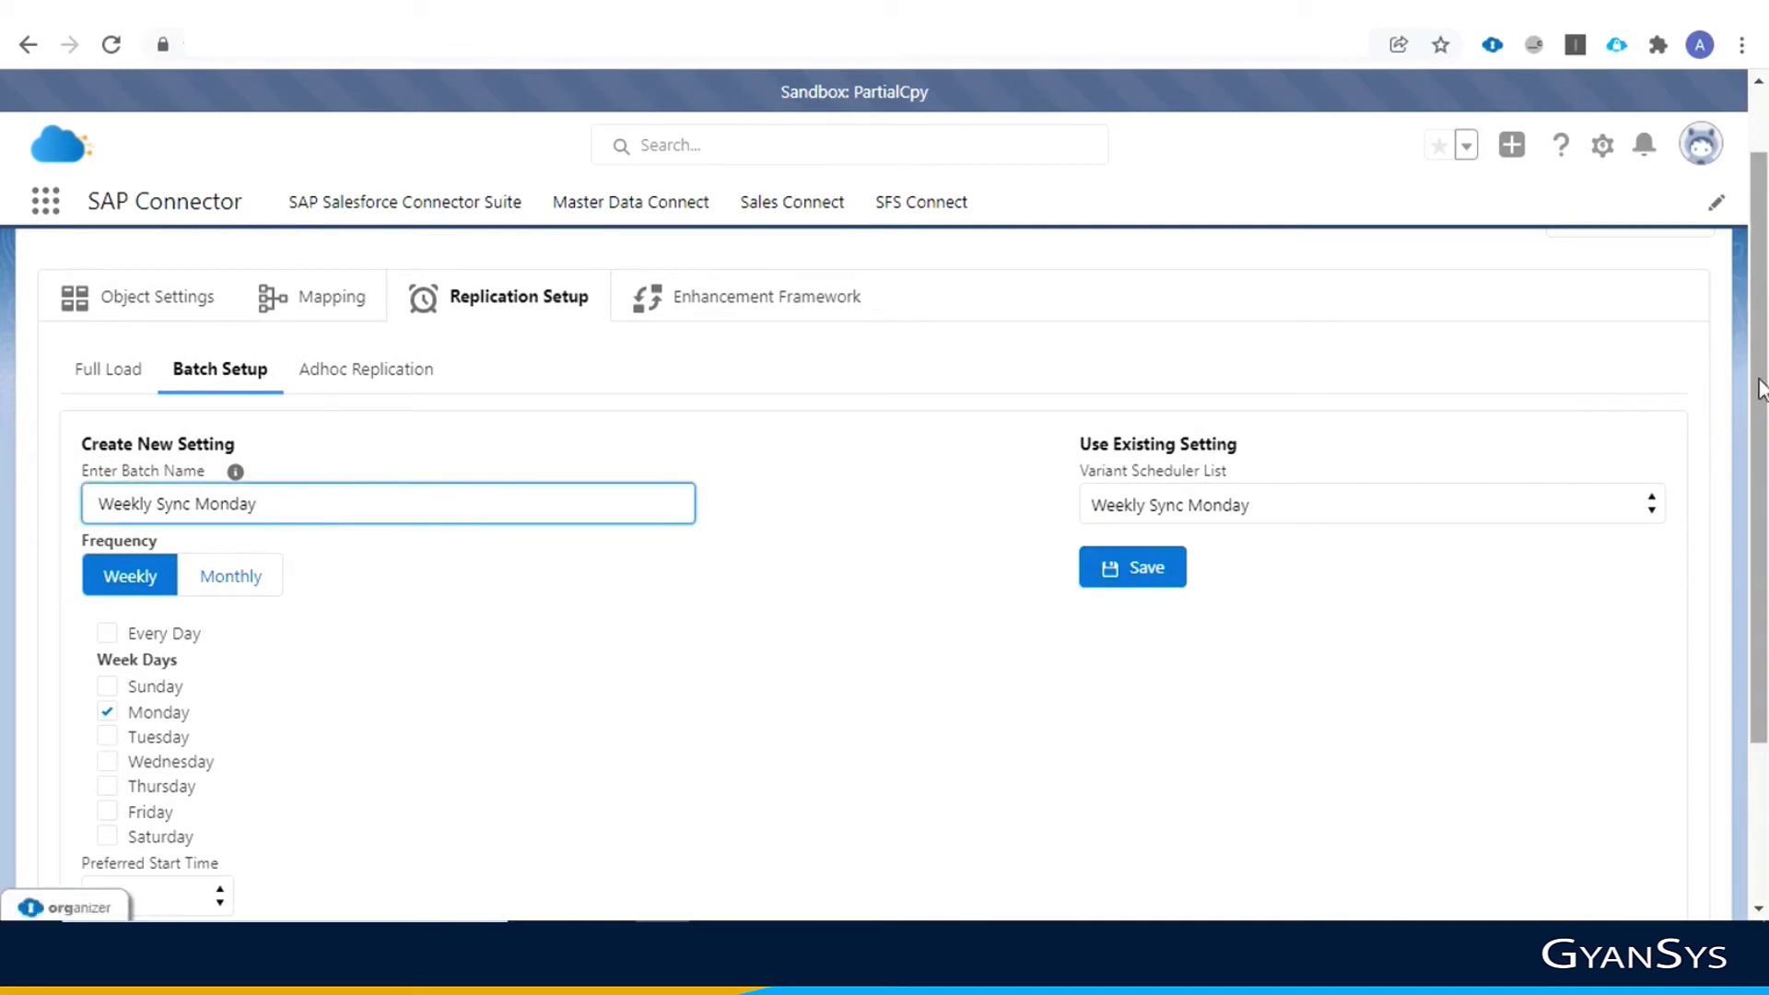
left_click_drag(1758, 405, 1758, 549)
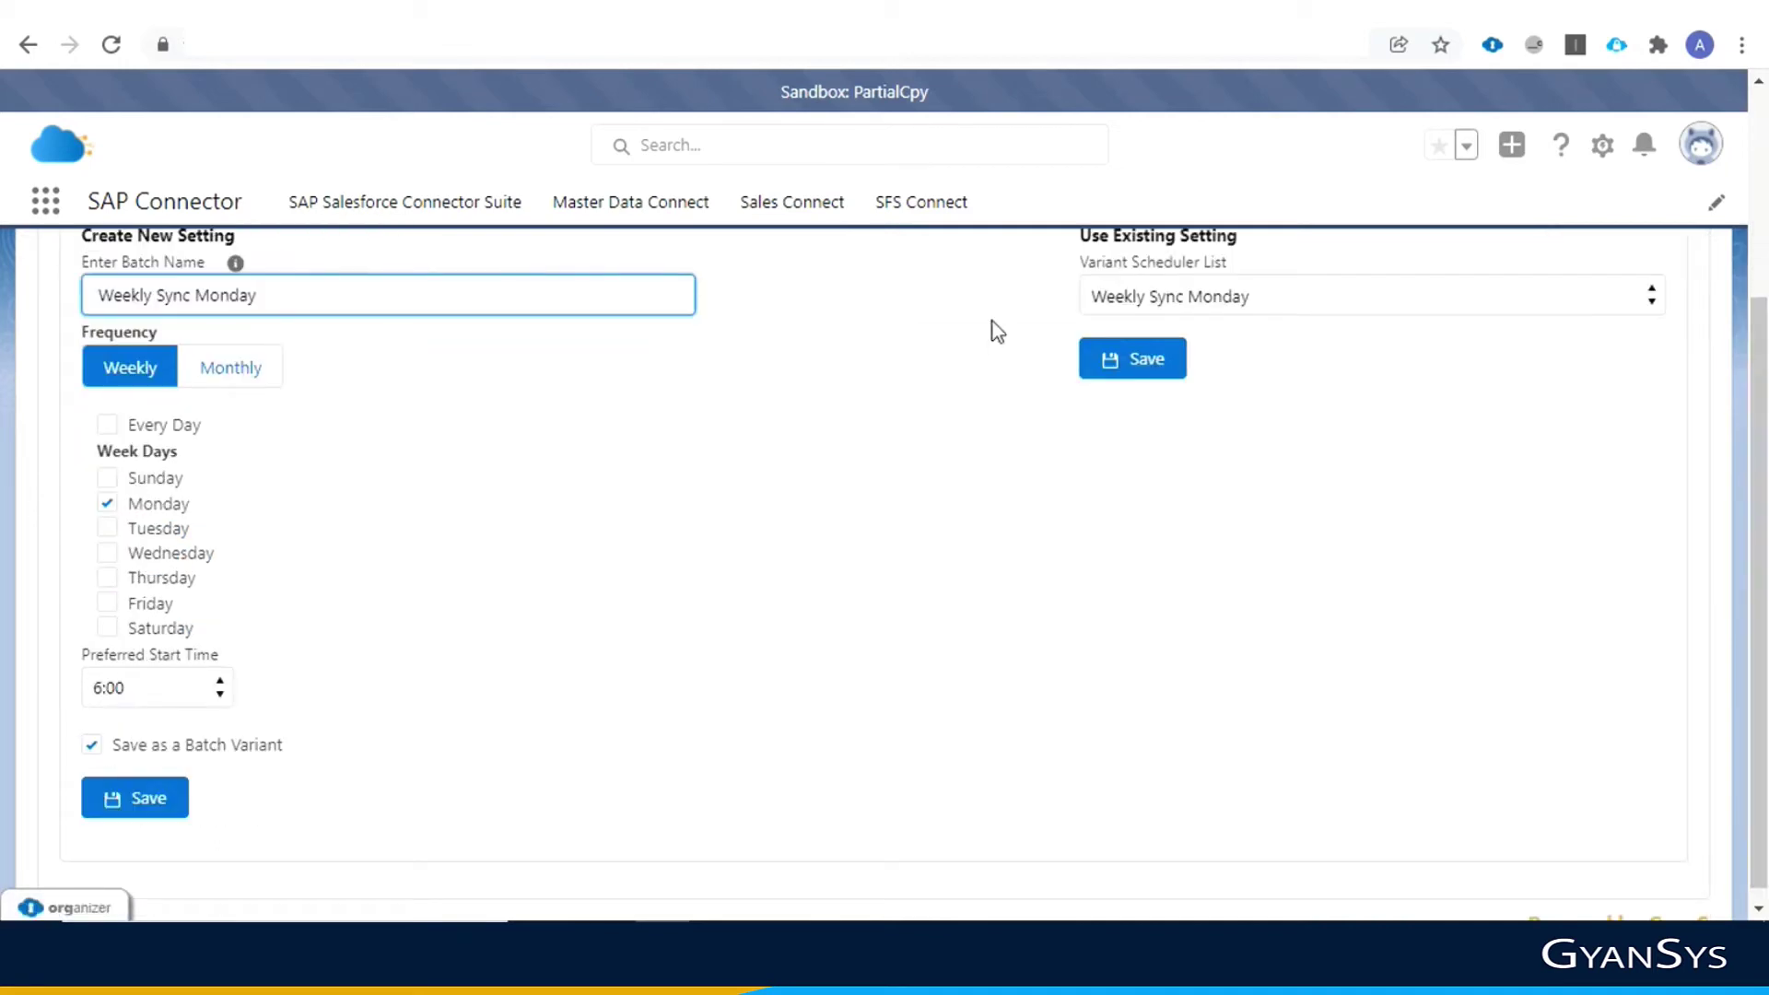
Try the Every Day option with the preferred start time in the weekly batch setting, and restore the individual week days
left_click(109, 428)
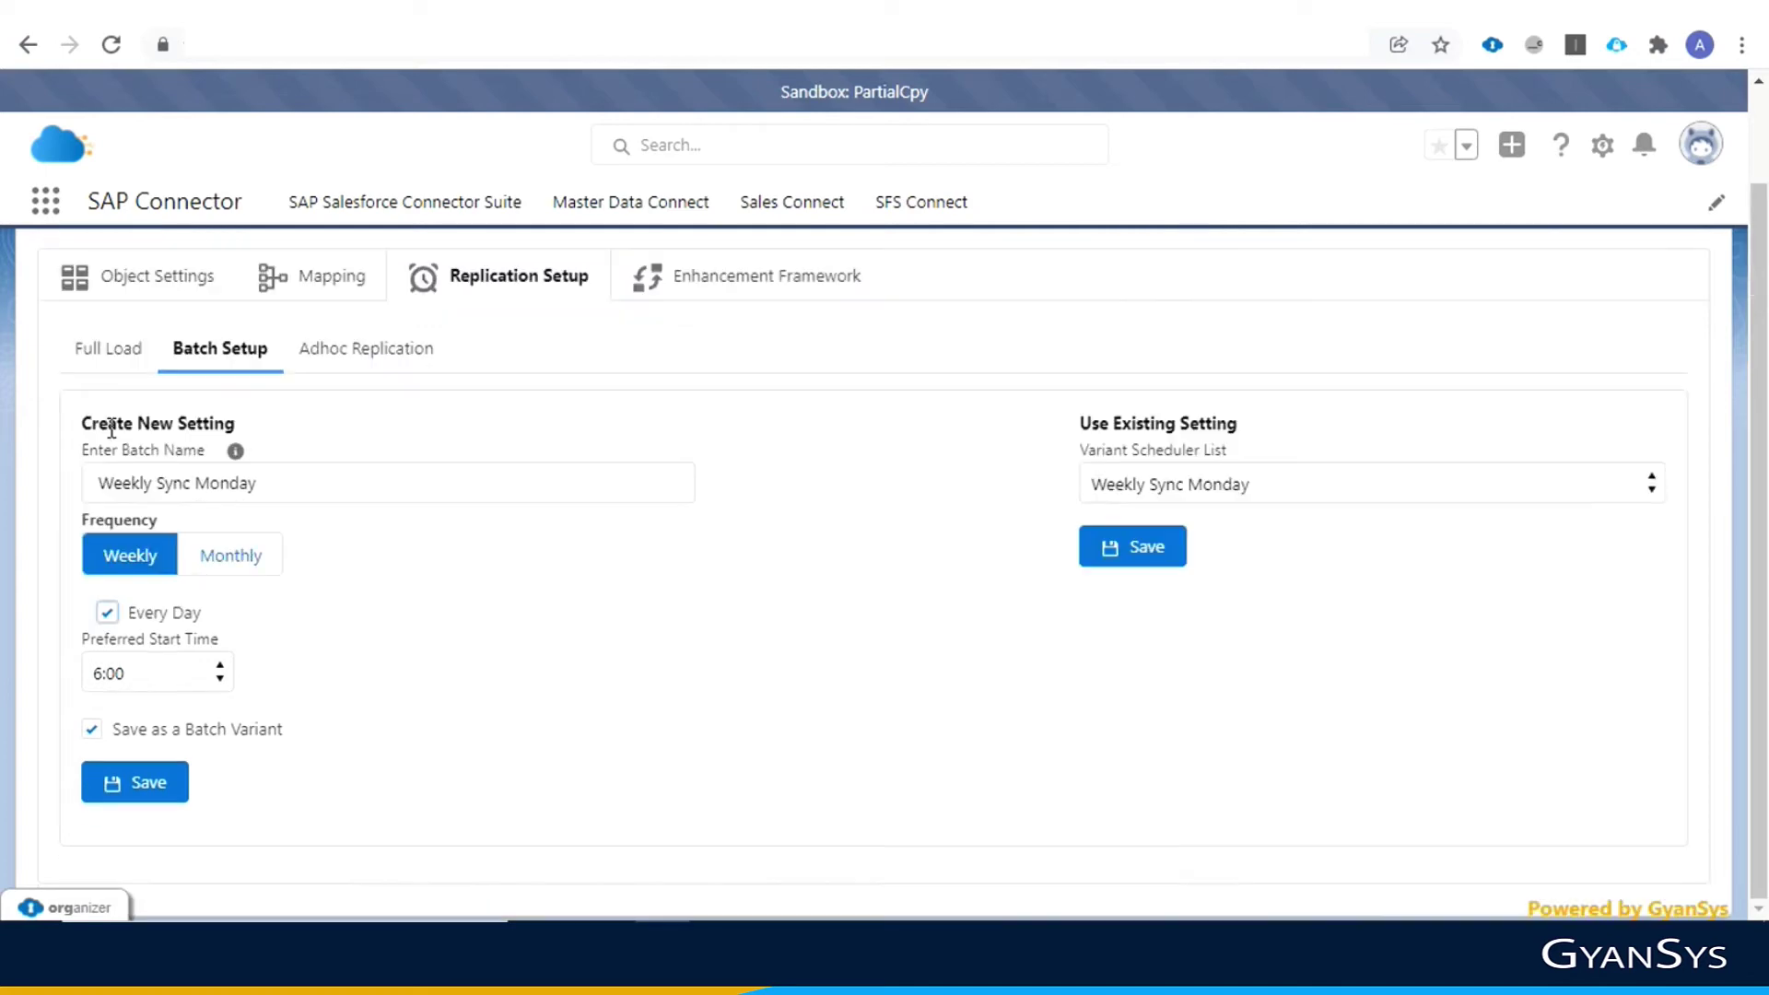
left_click(139, 673)
left_click(236, 456)
left_click(107, 614)
scroll(1766, 373, "down", 3)
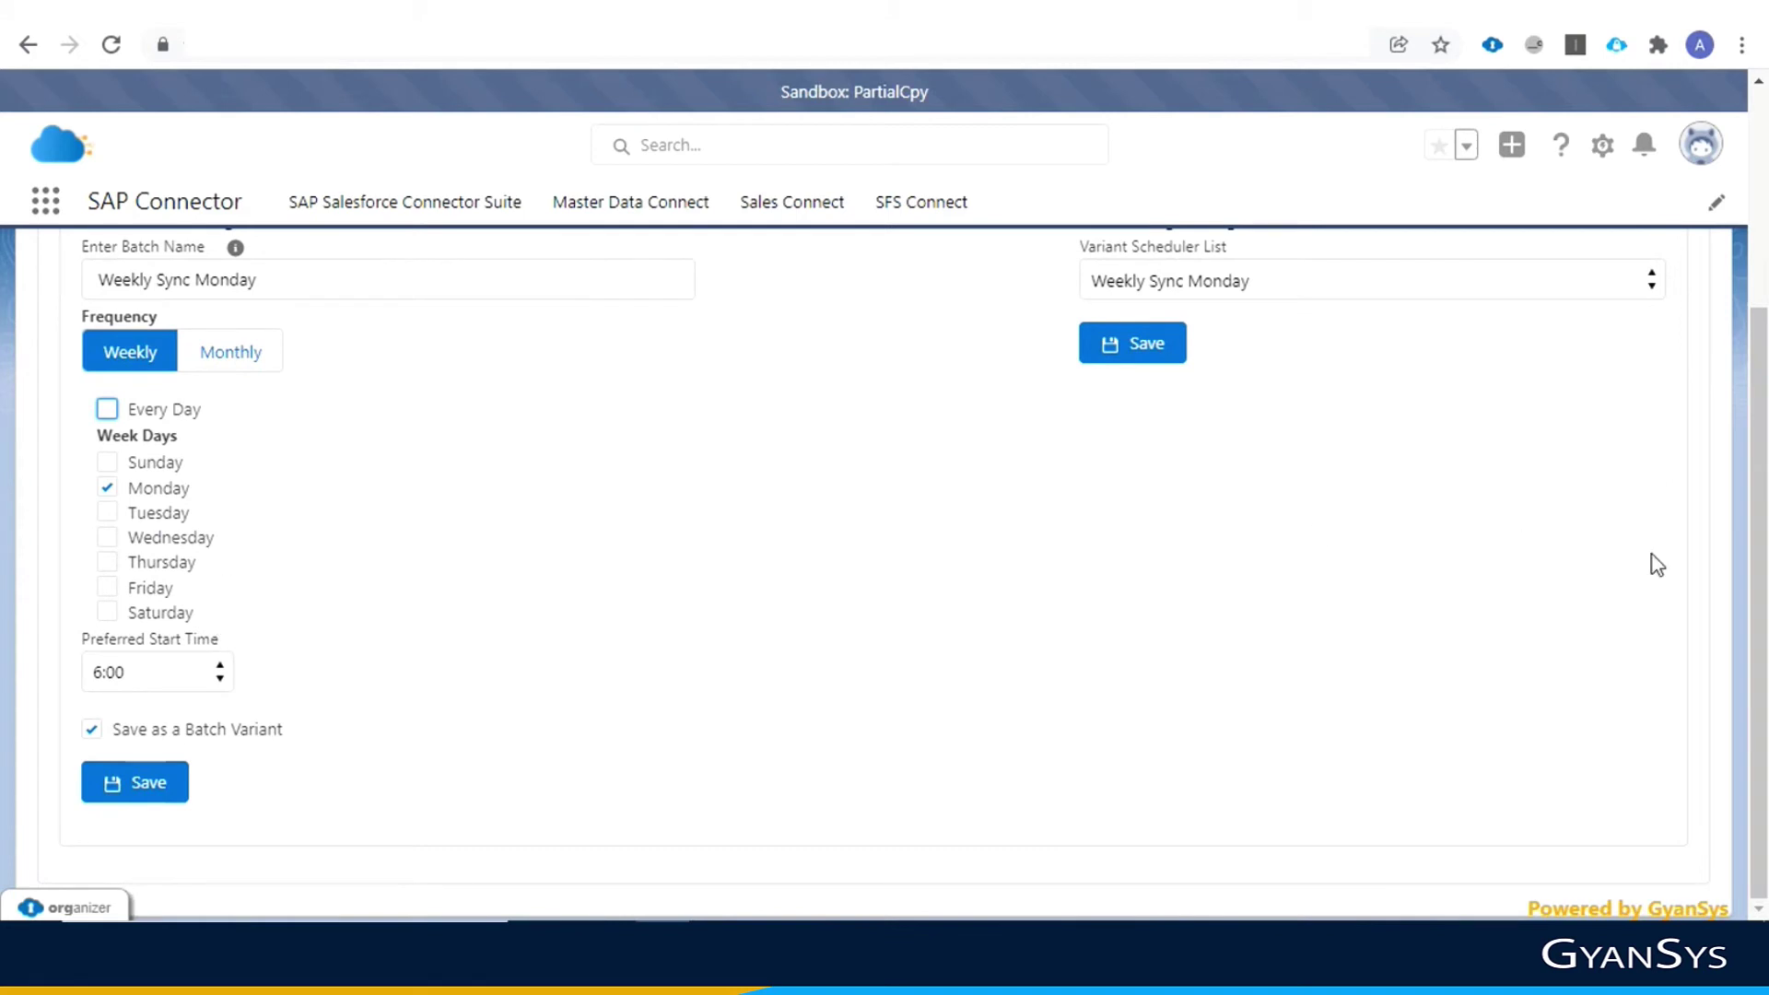
Examine the batch name and the saved settings in the variant scheduler list, keeping Weekly Sync Monday selected
scroll(1737, 530, "up", 2)
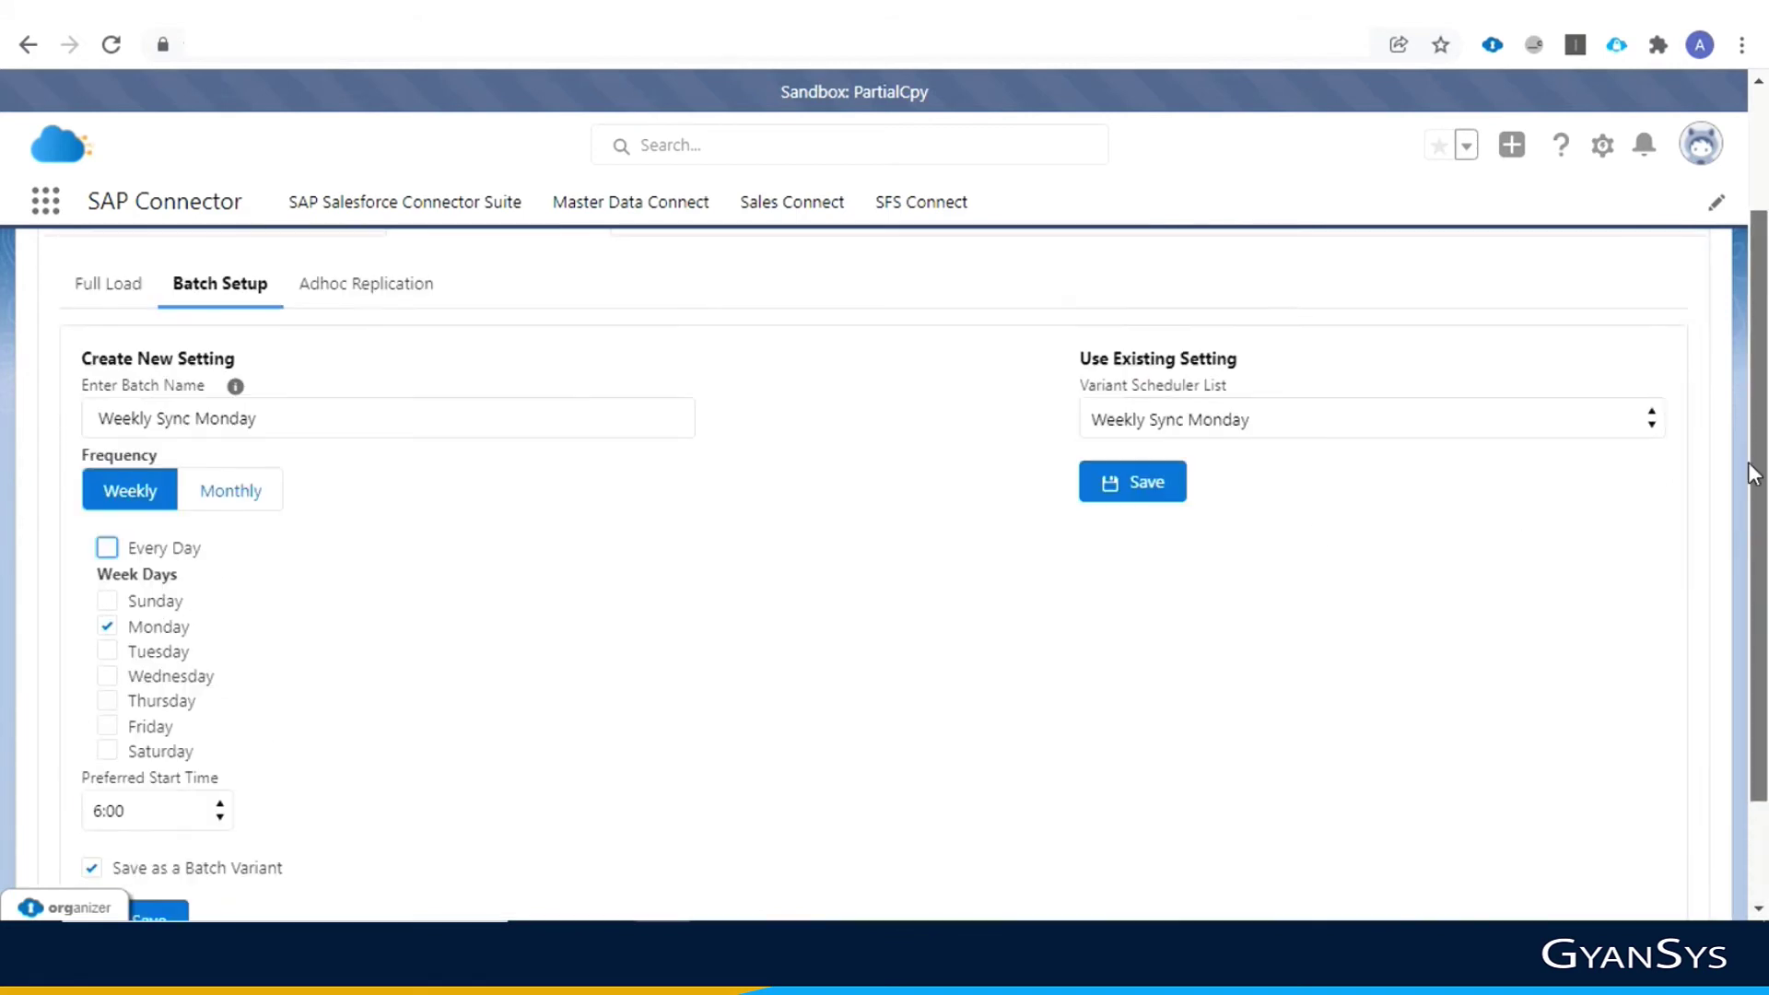
scroll(1742, 505, "down", 1)
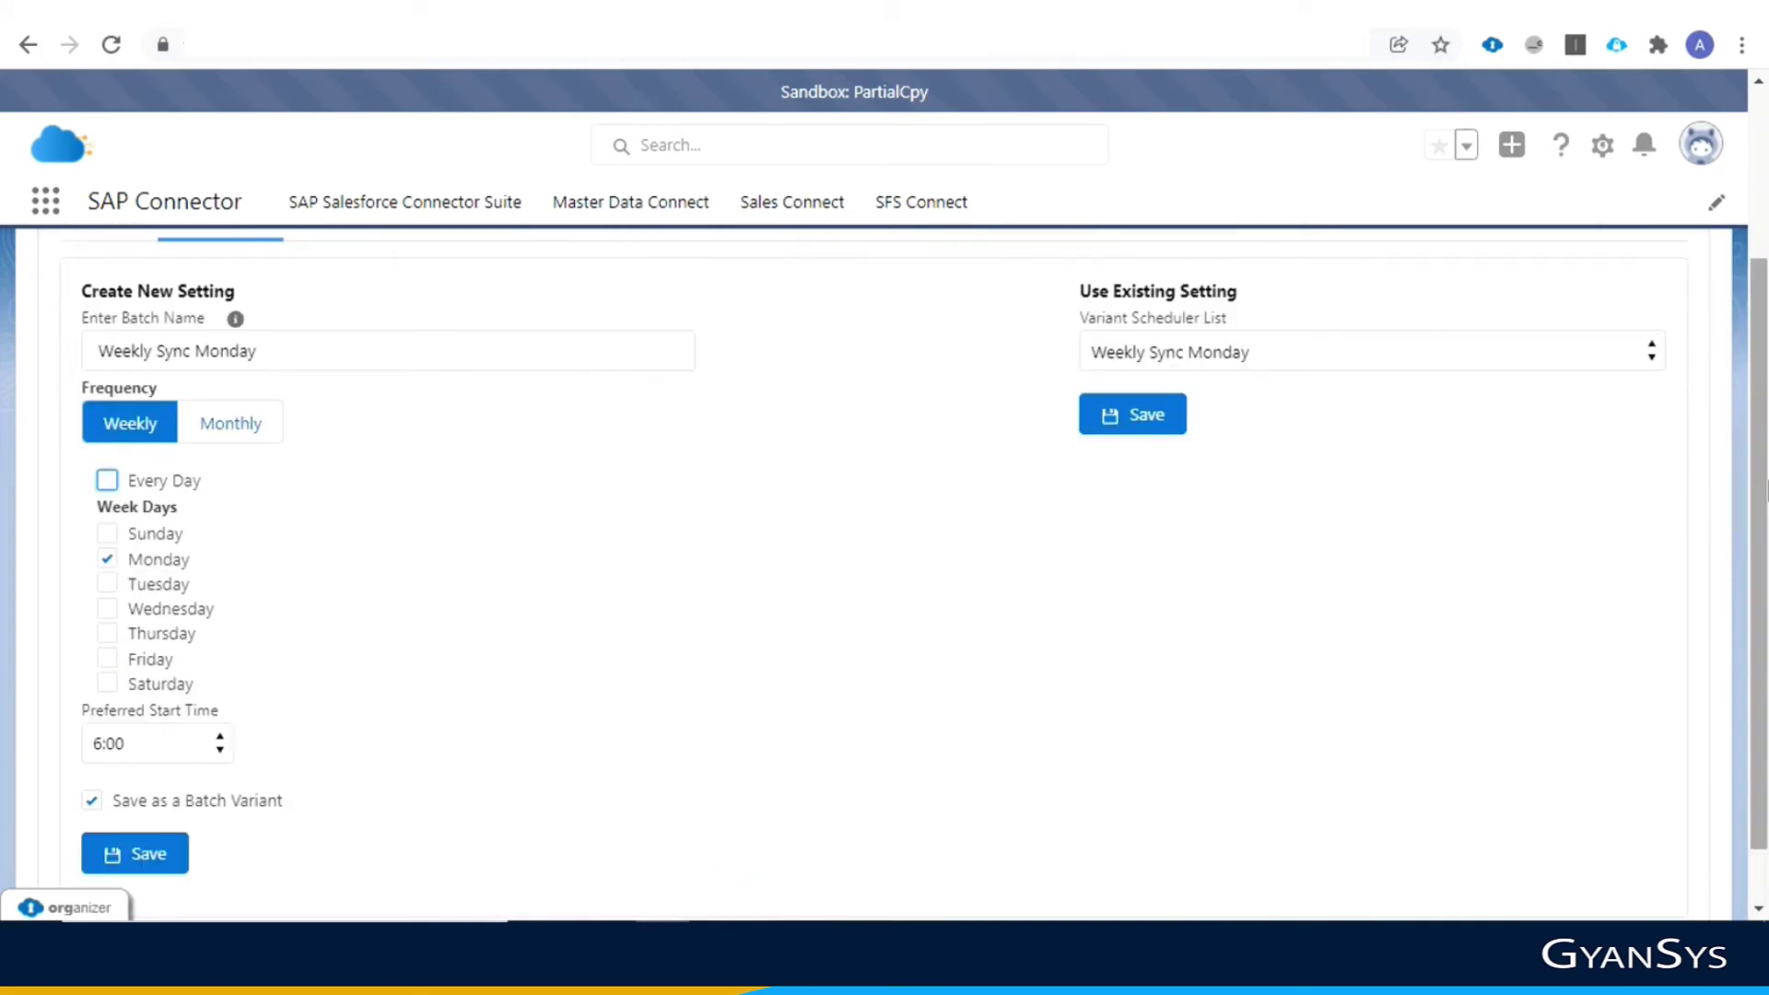
scroll(1765, 504, "up", 3)
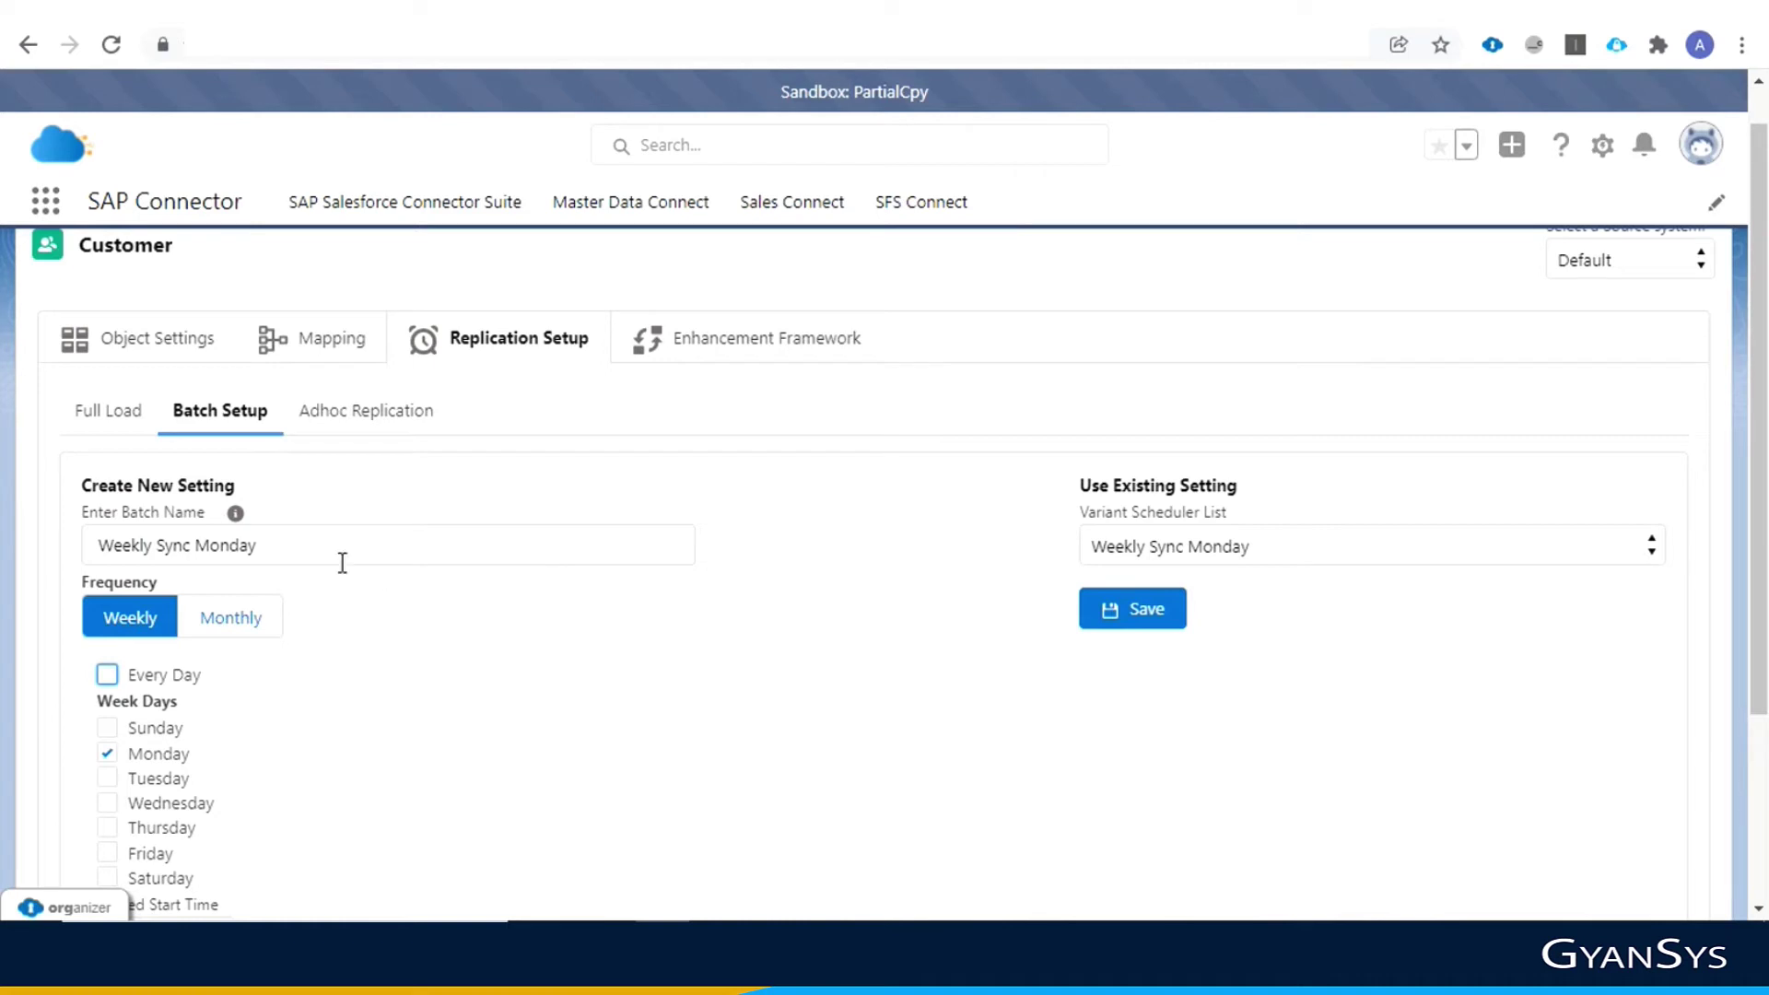
left_click_drag(306, 563, 62, 553)
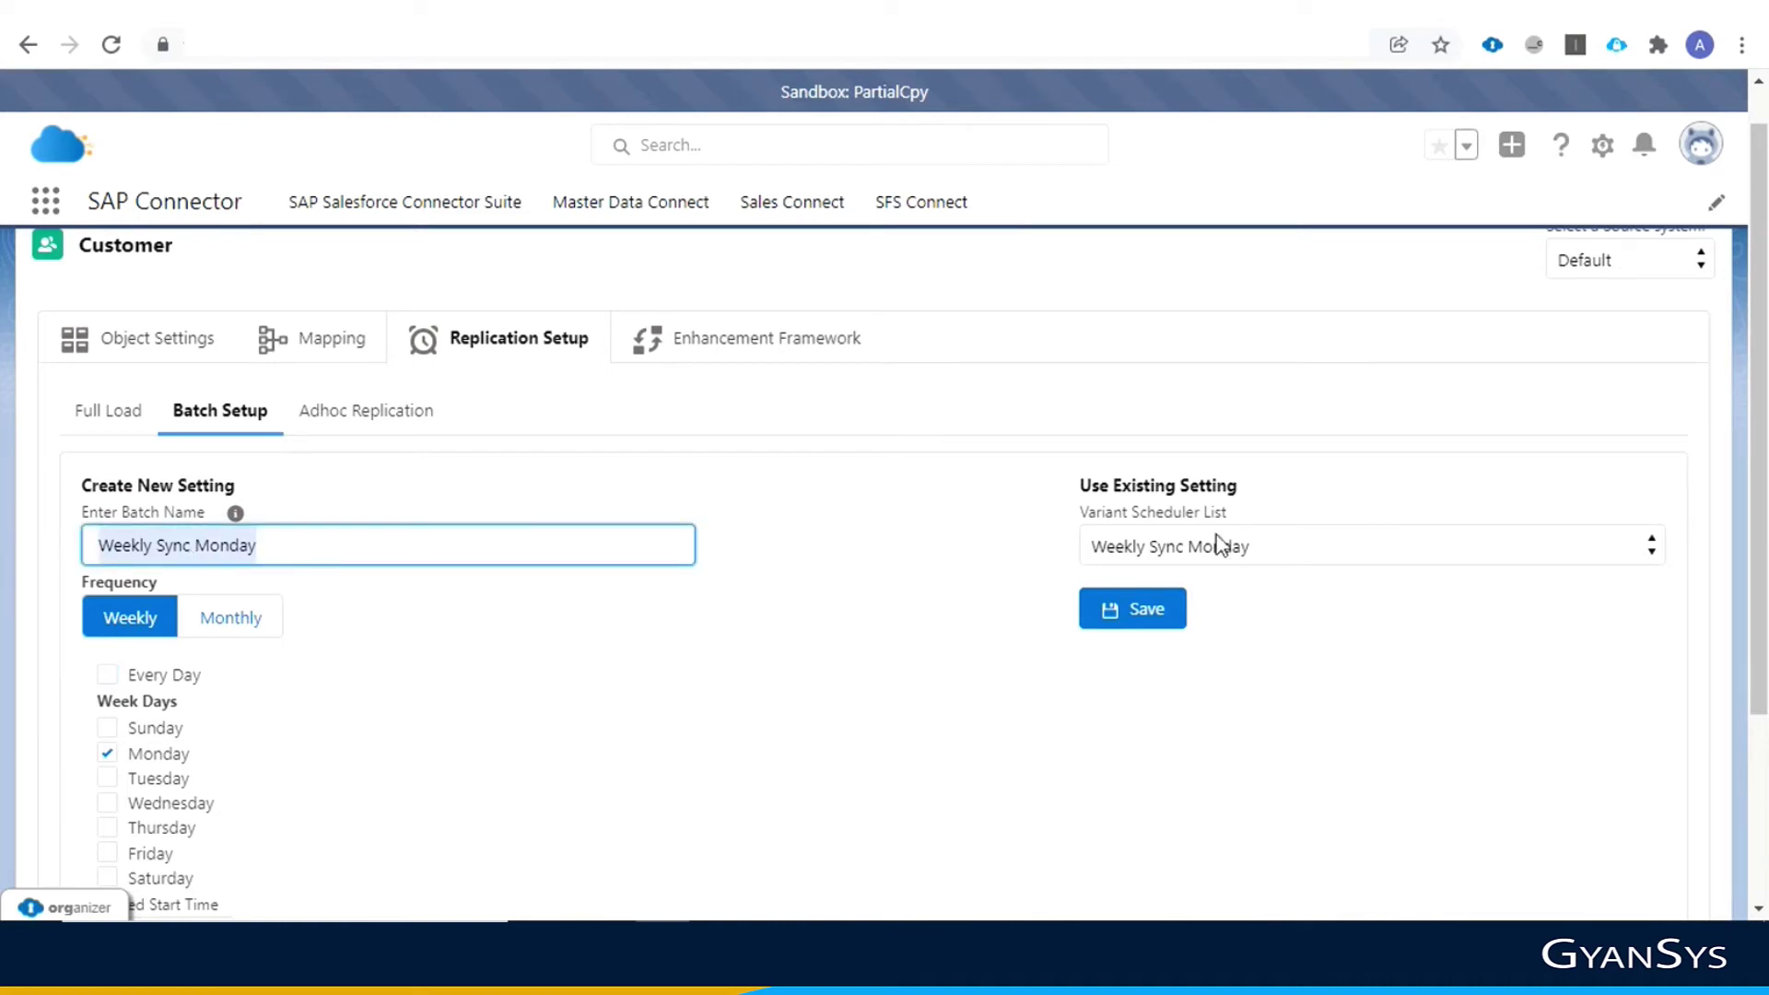
left_click(1270, 553)
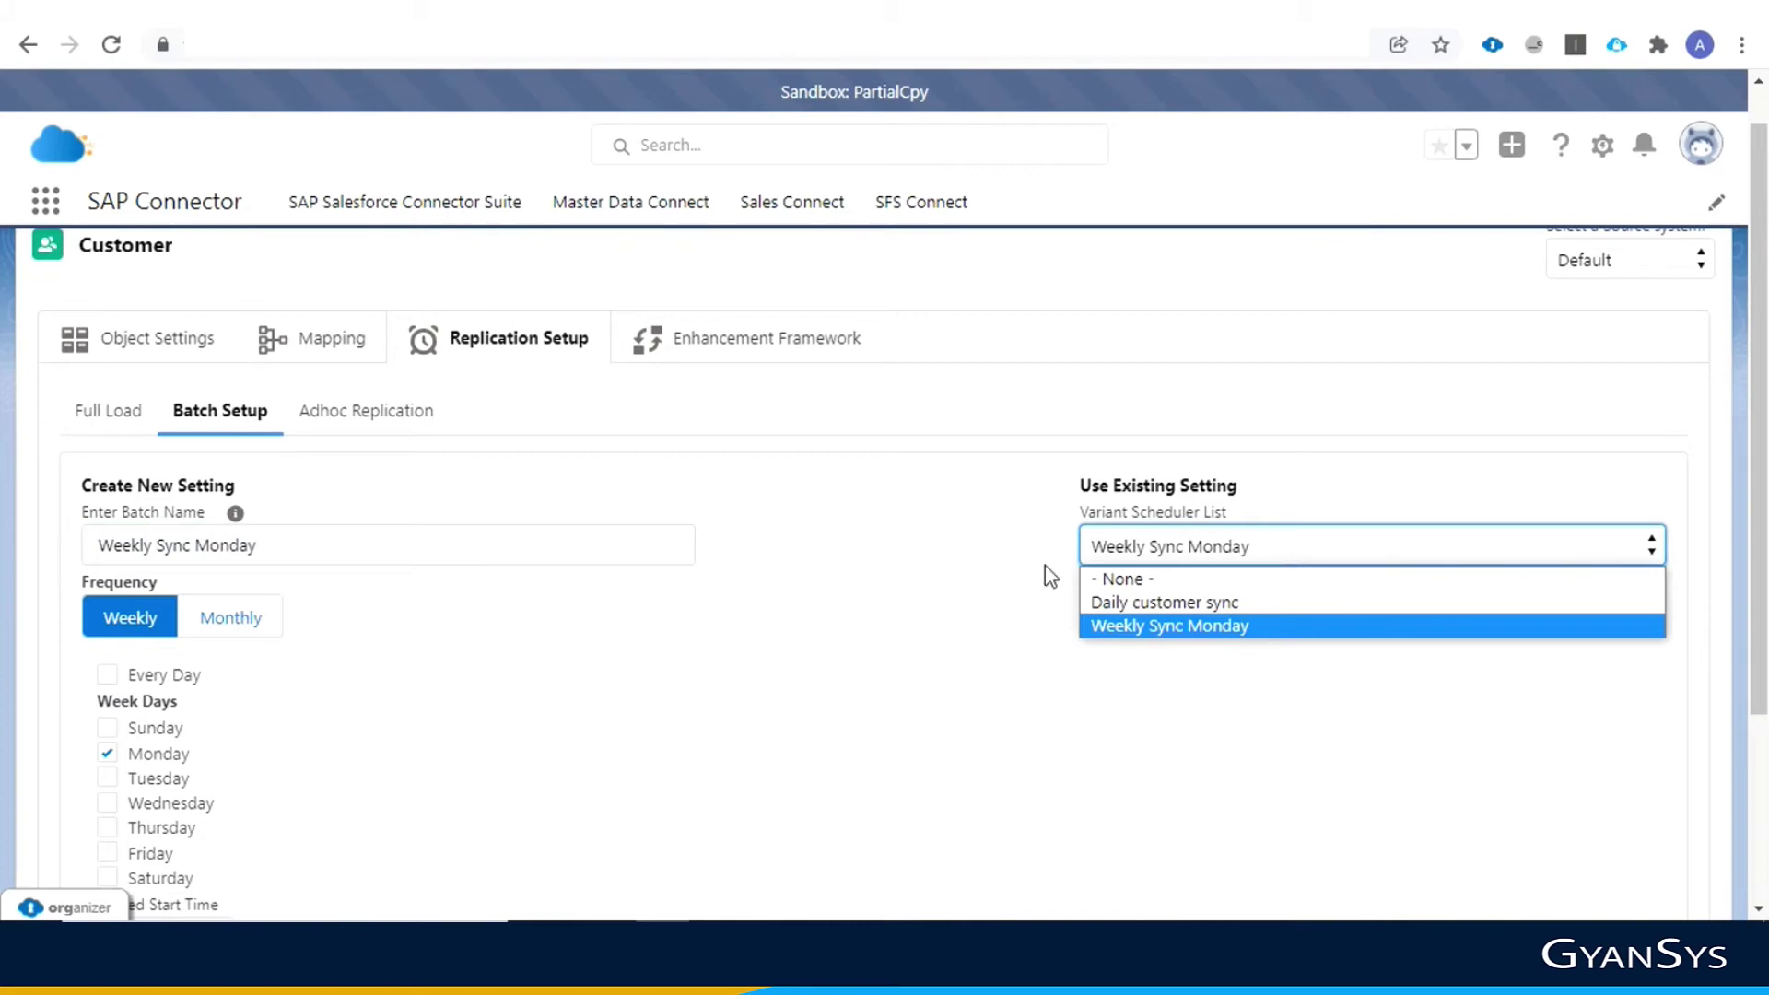
left_click(861, 629)
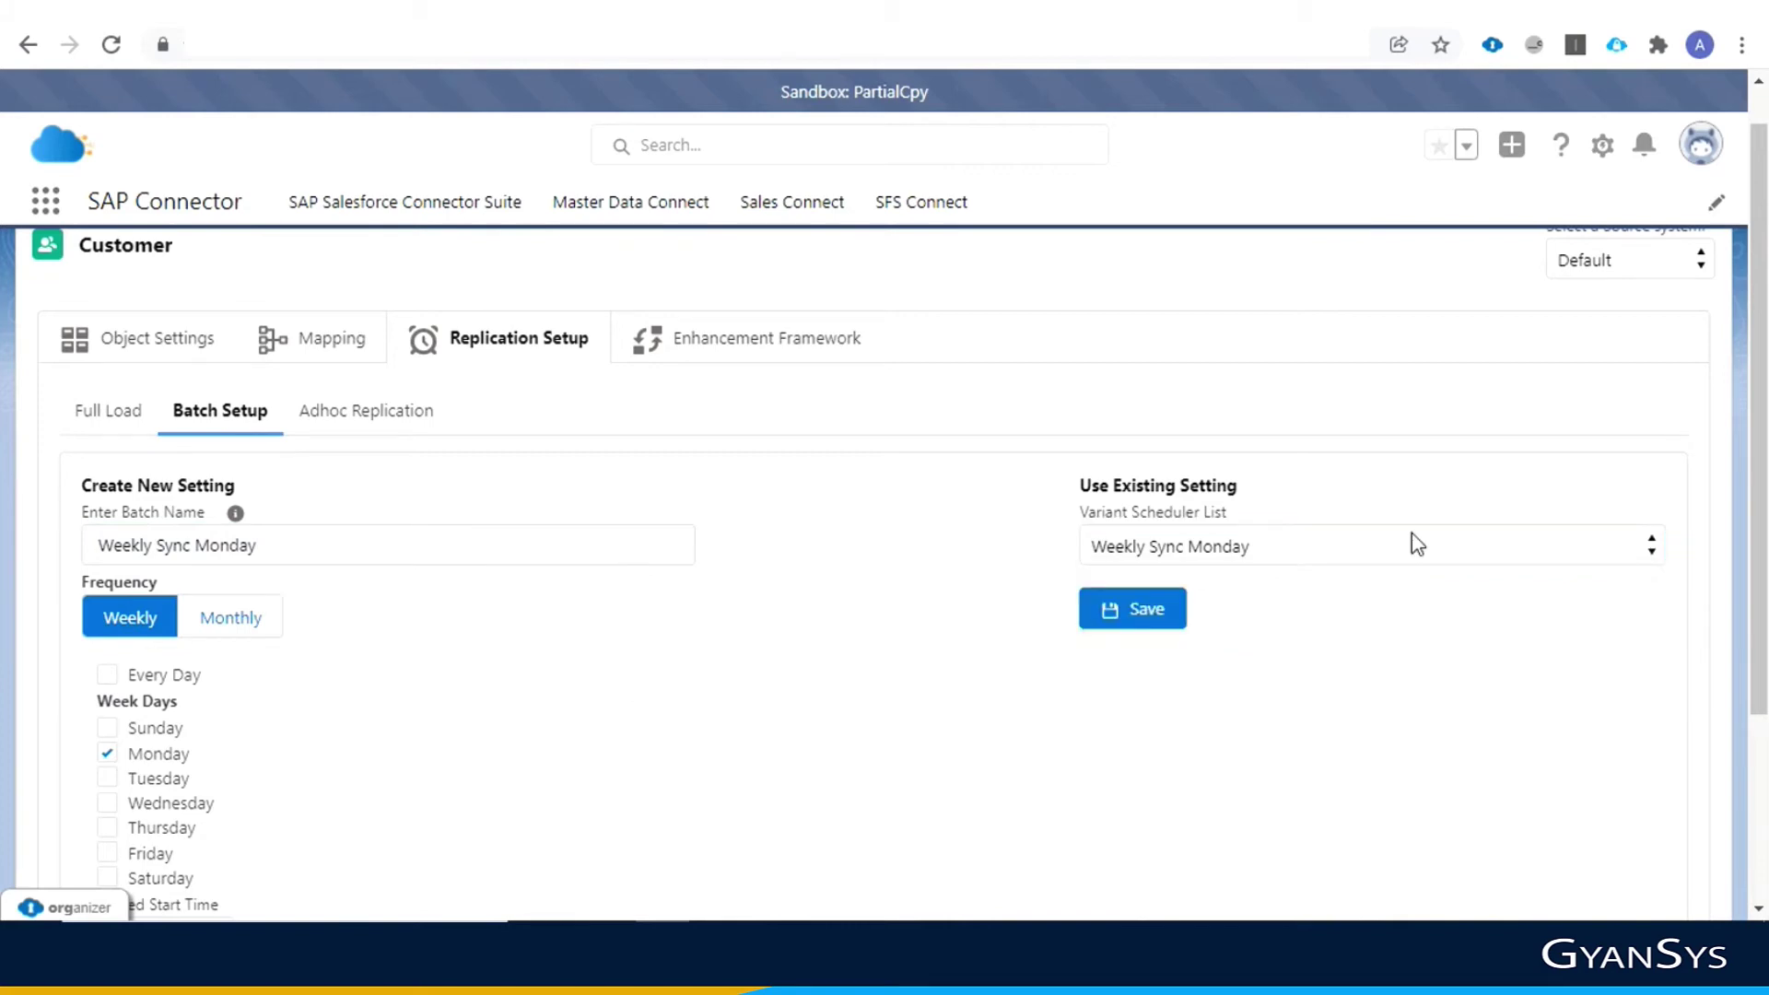
scroll(1686, 439, "down", 3)
scroll(1718, 422, "up", 4)
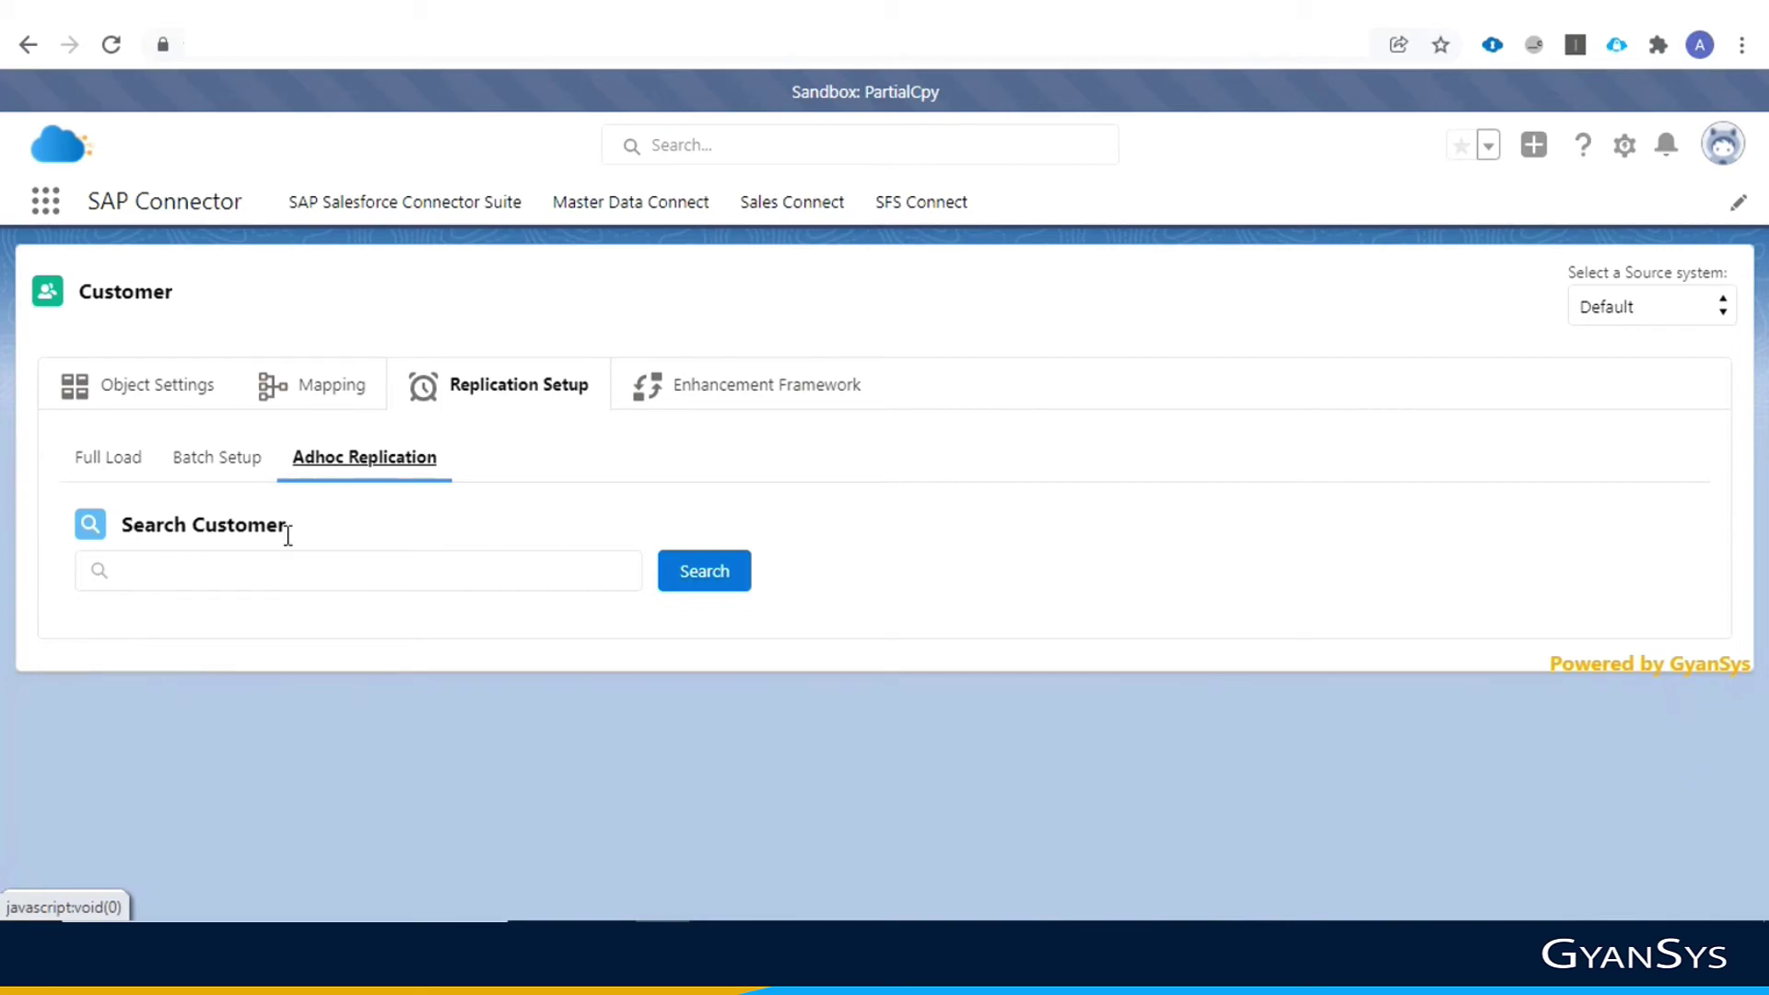
Search for a customer by the previously used customer number in Adhoc Replication, and clear the search field
left_click(168, 590)
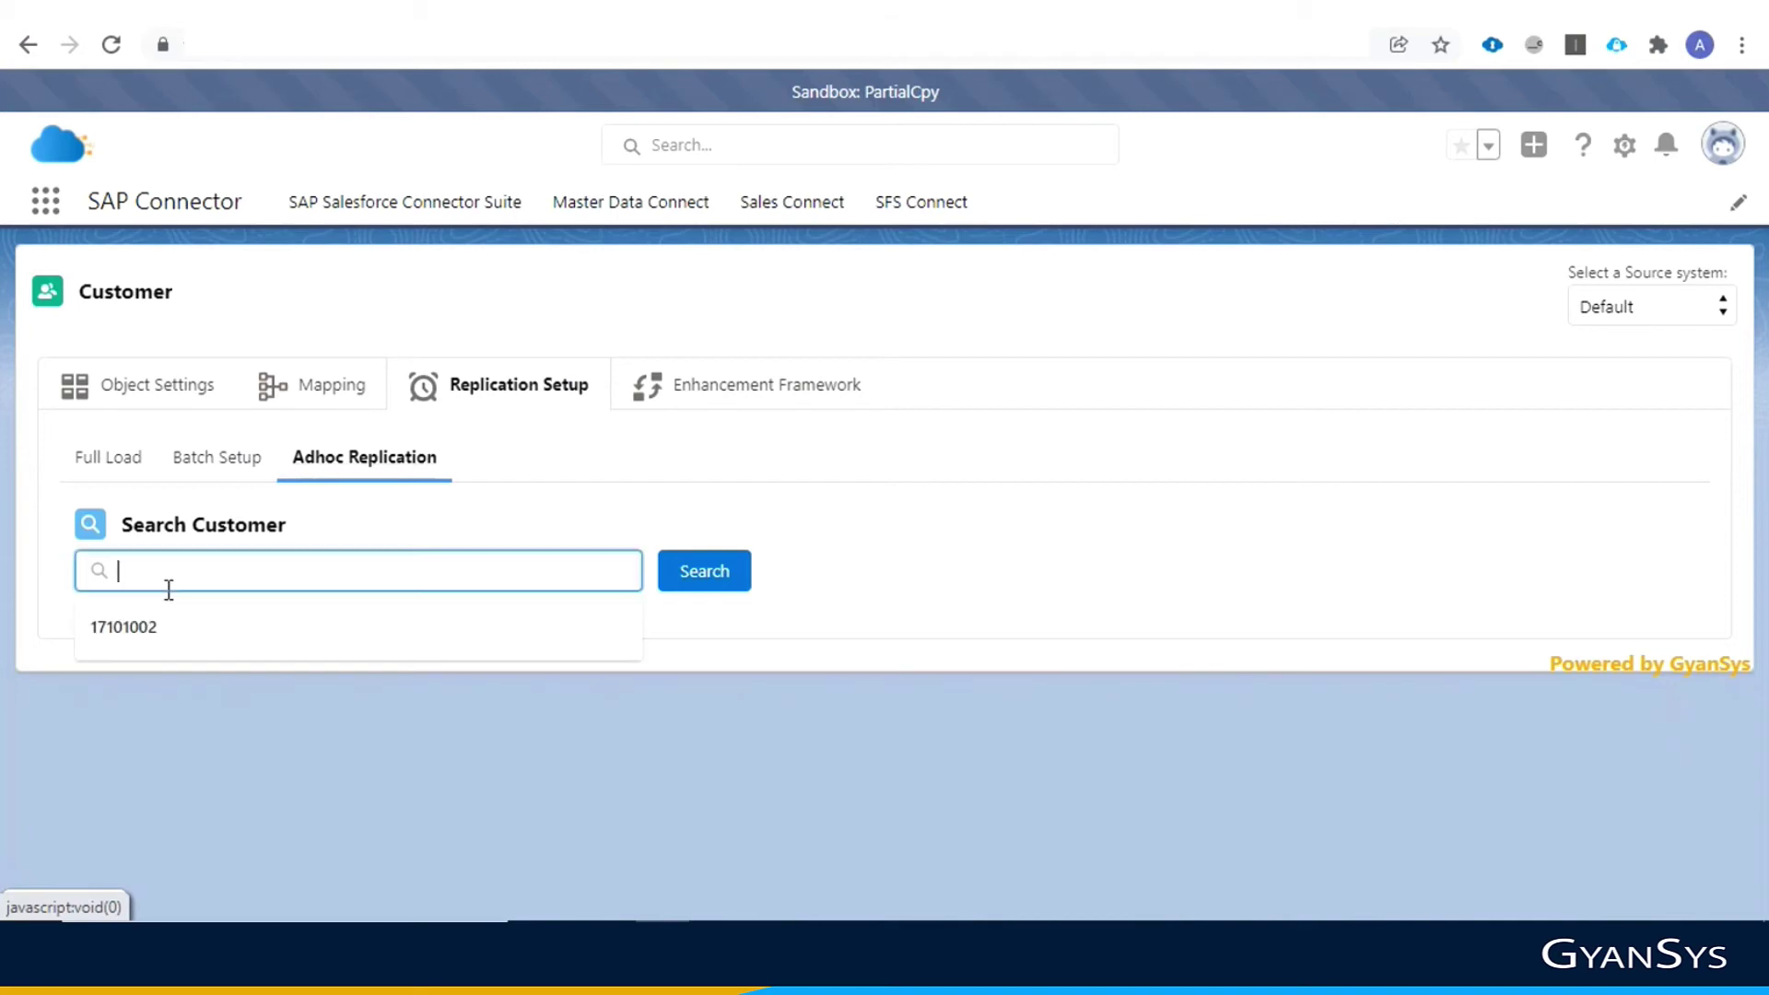
left_click(143, 636)
left_click(697, 571)
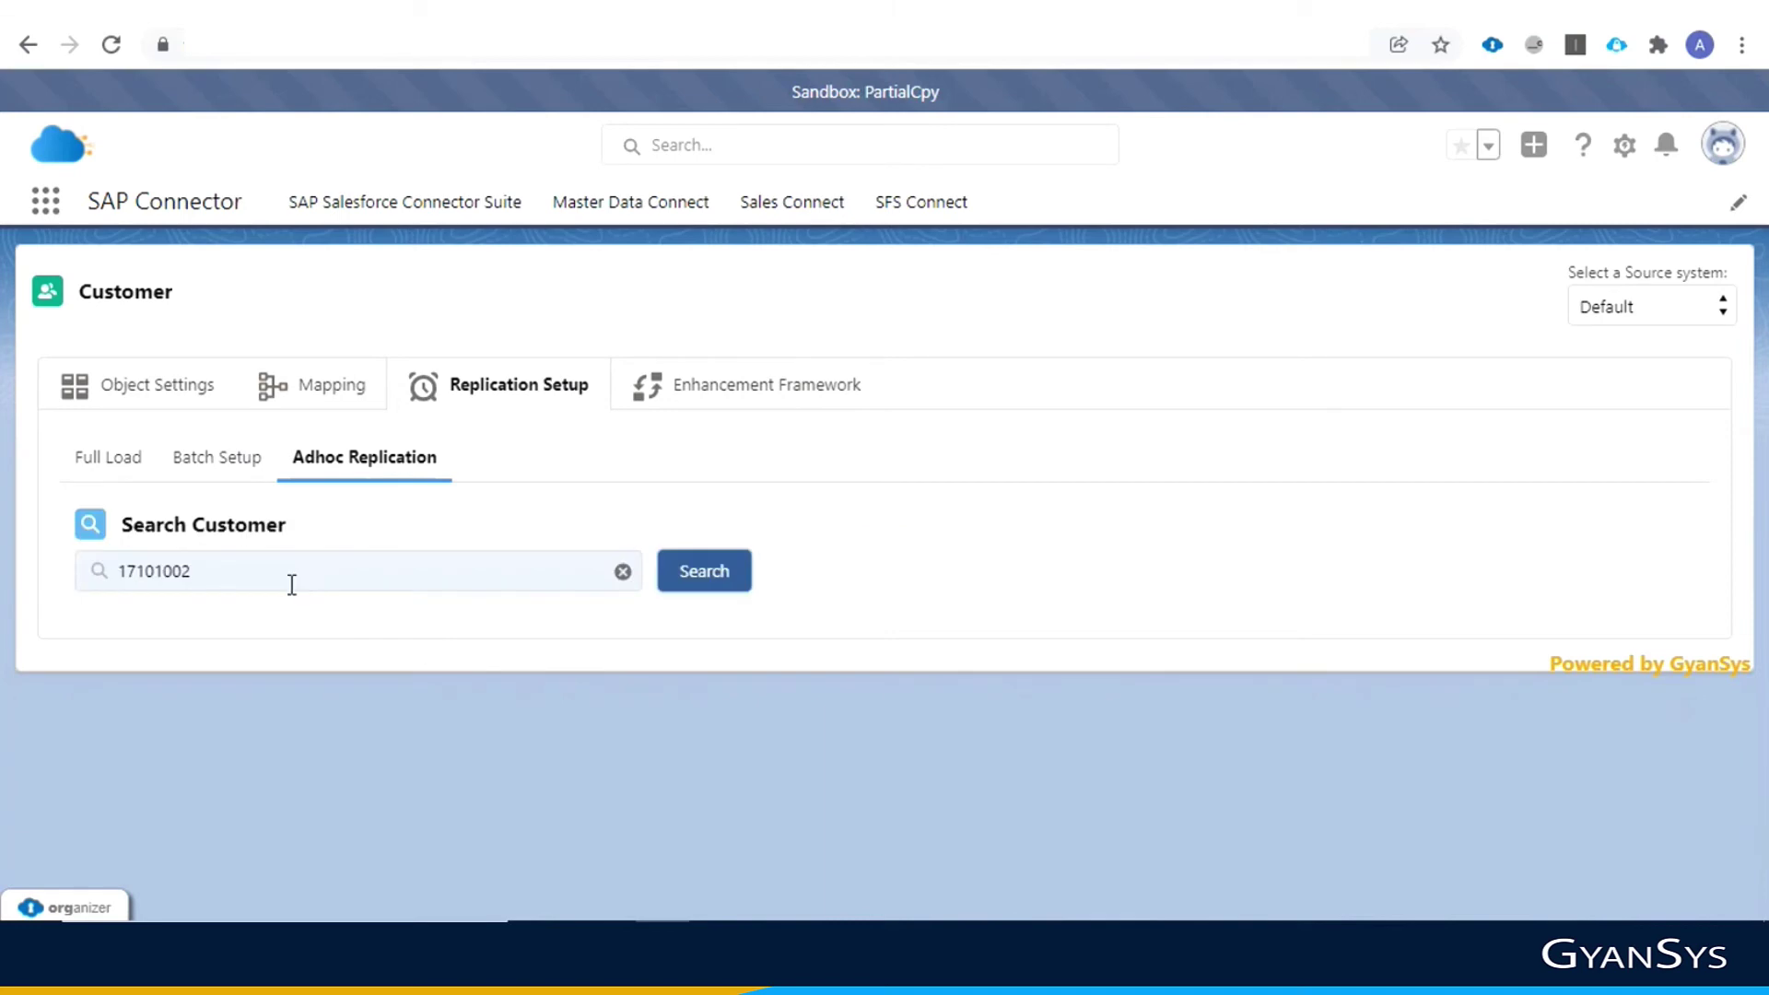
left_click(324, 571)
key("ctrl+a")
key("BackSpace")
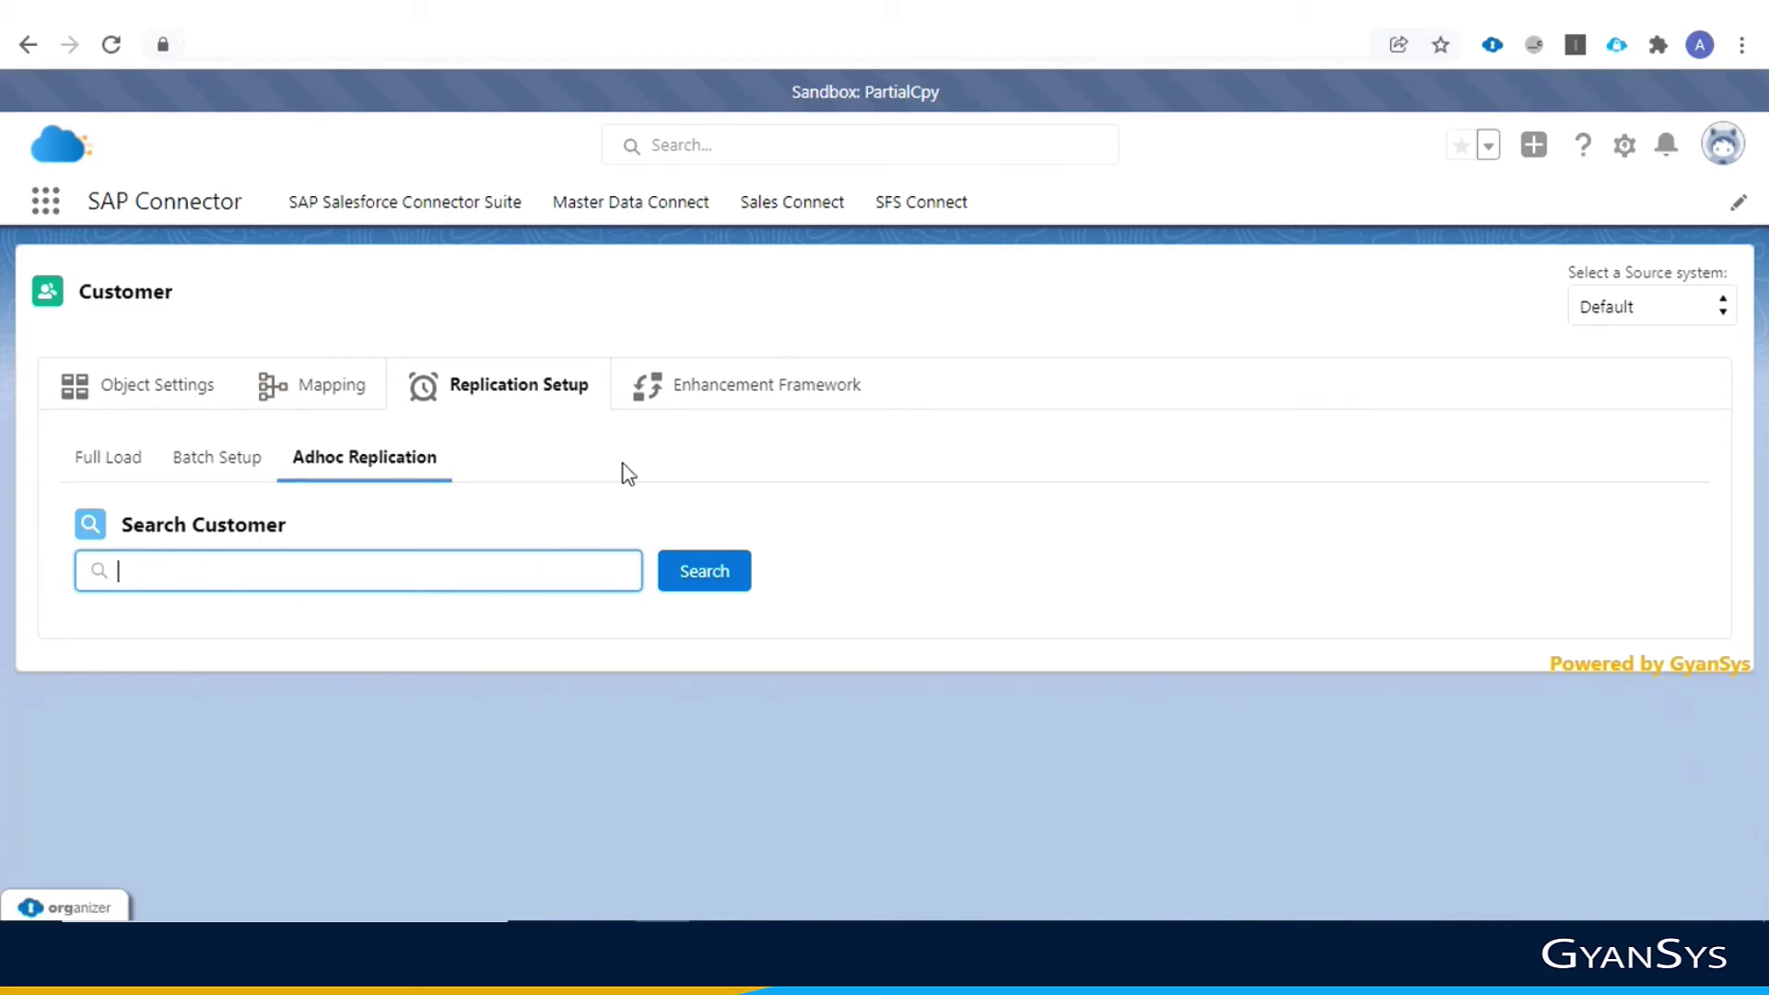
Examine the Customer object's Enhancement Framework and its table of custom SAP fields
left_click(709, 397)
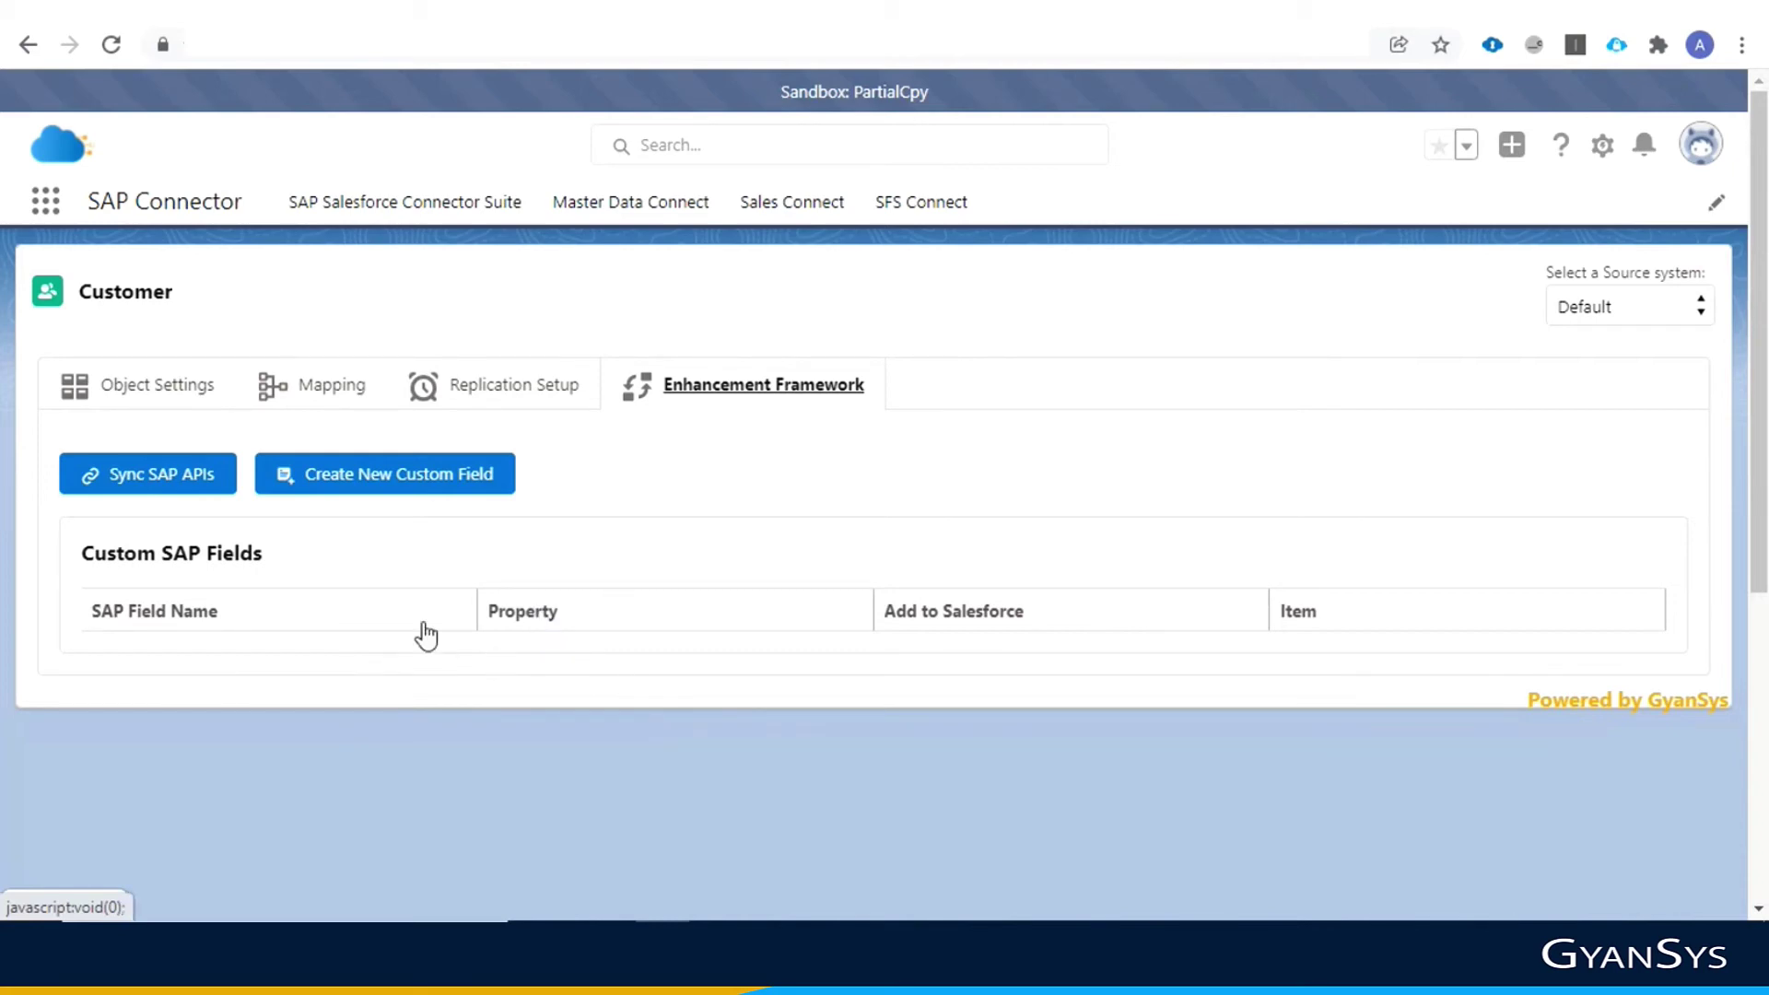
left_click(479, 613)
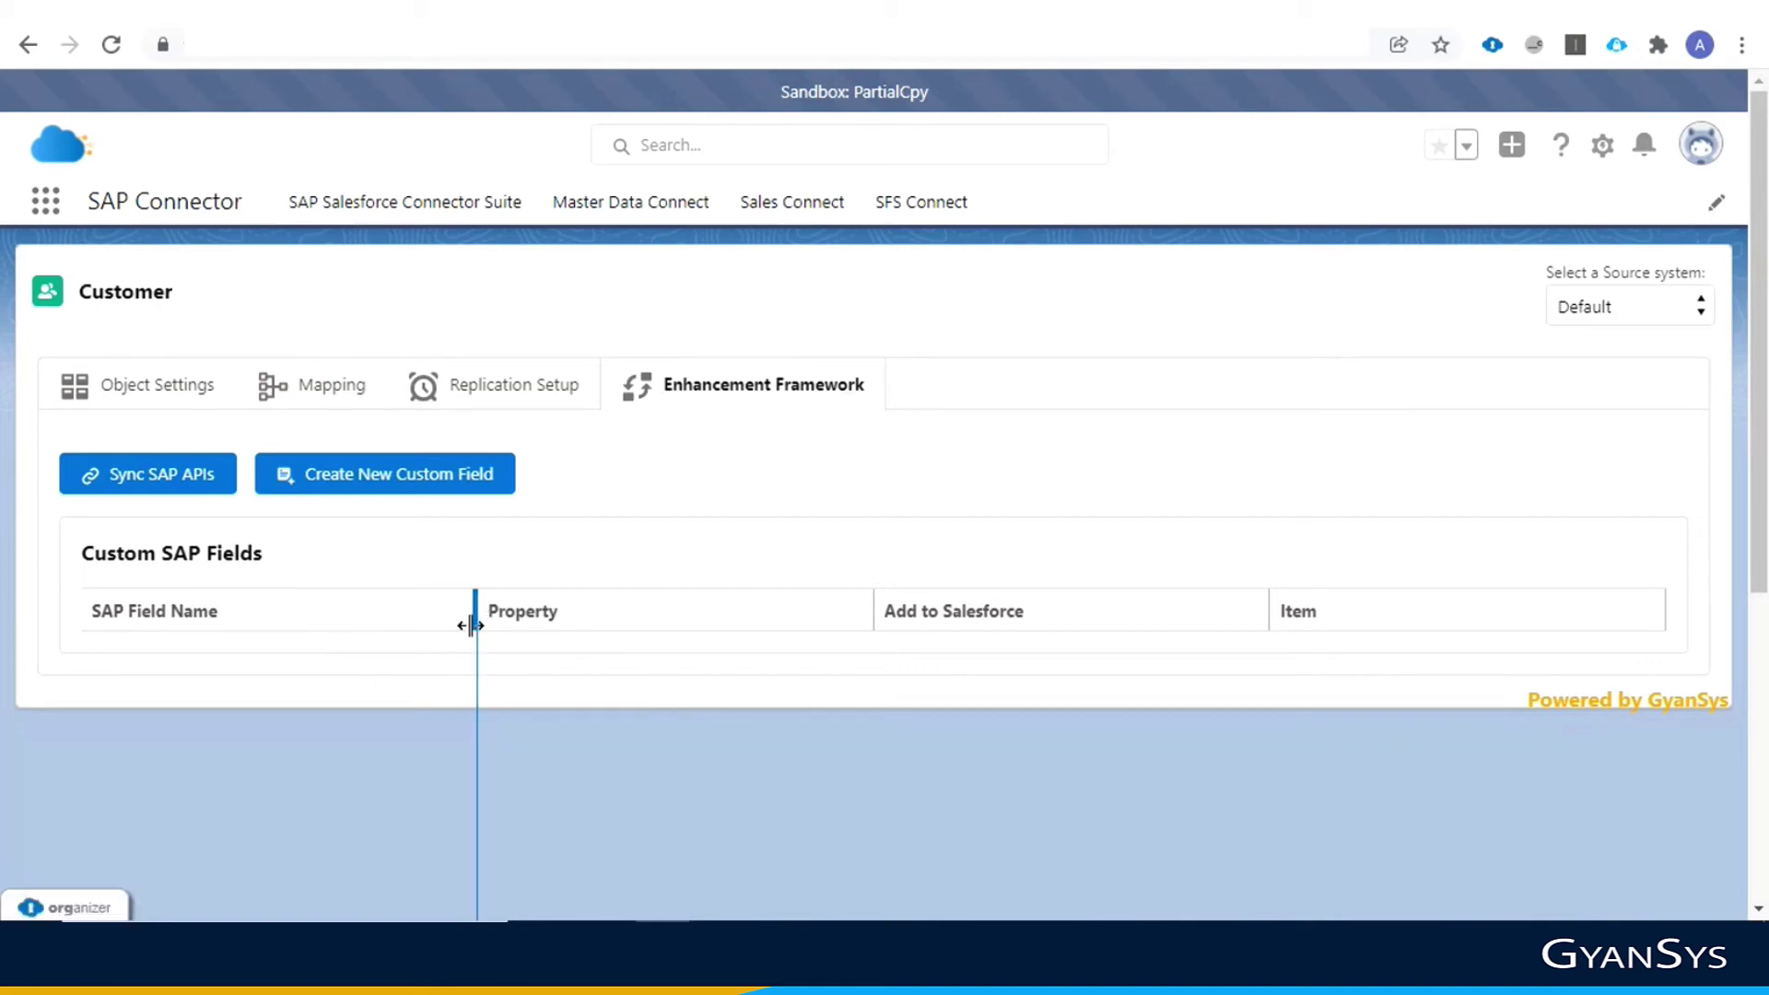
left_click_drag(471, 625, 318, 632)
Fetch the SAP fields for a new custom field, choose ZZ_SFACCT with Add Field to Salesforce, and cancel the creation
left_click(364, 481)
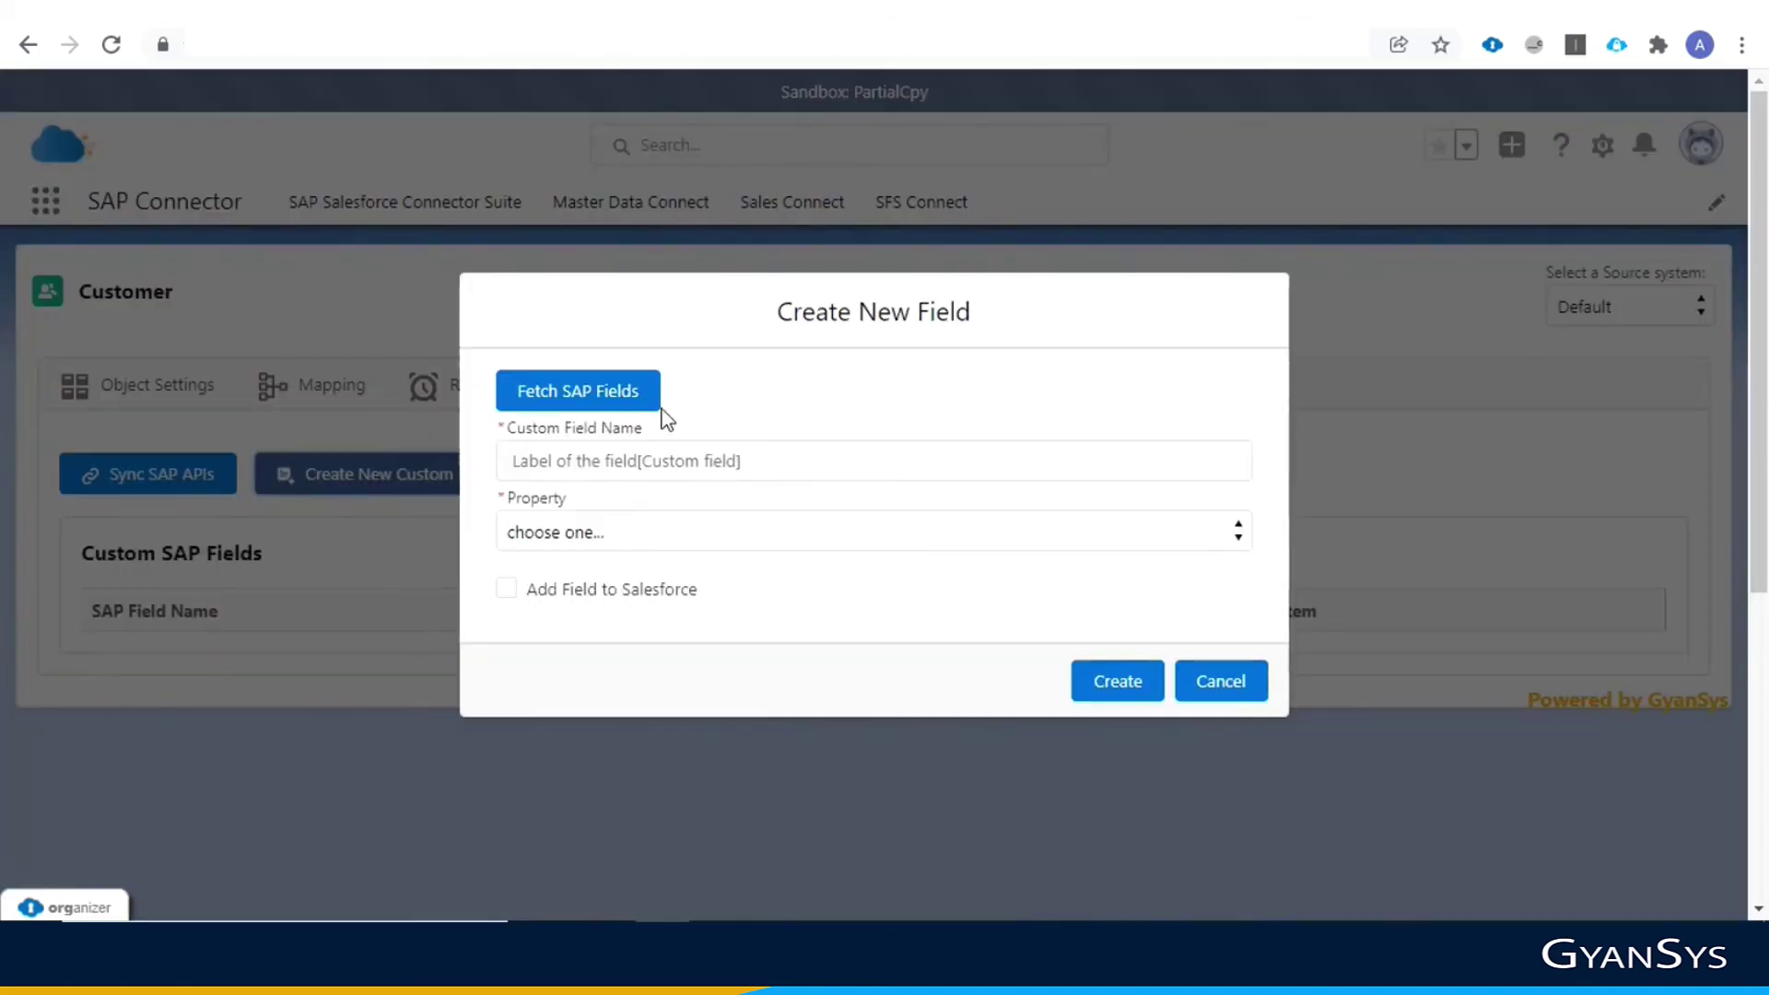
left_click(618, 471)
left_click(553, 394)
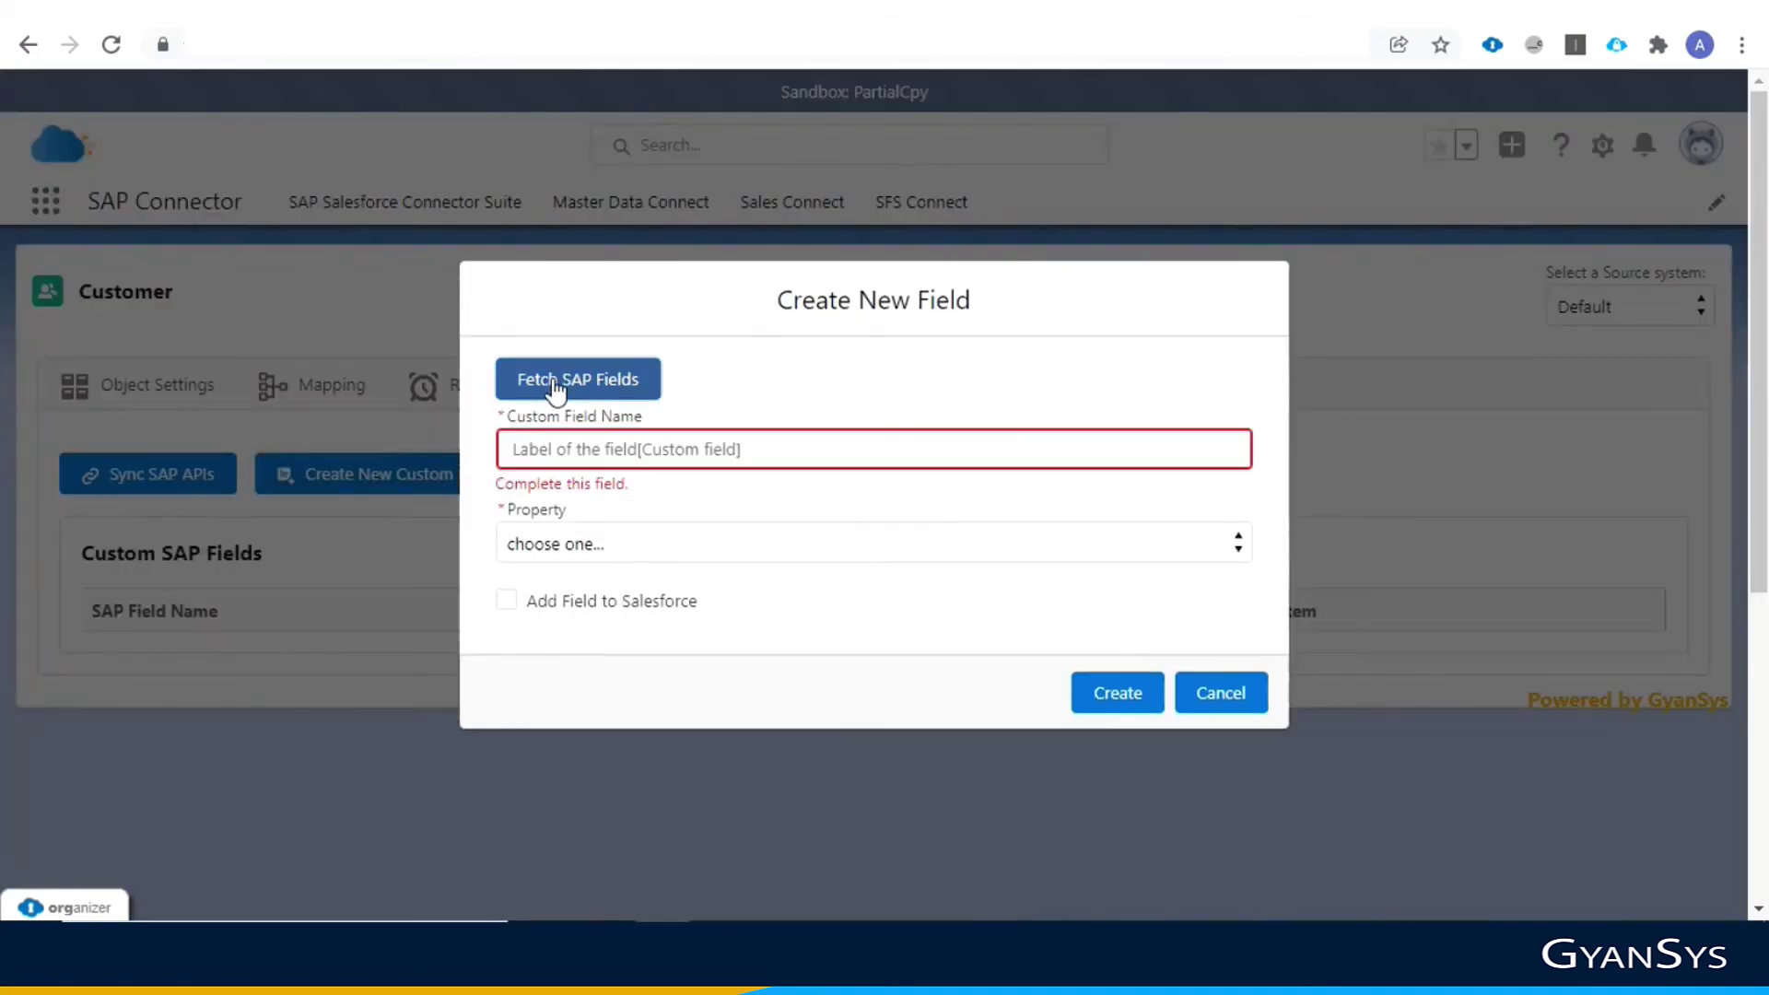
left_click(596, 462)
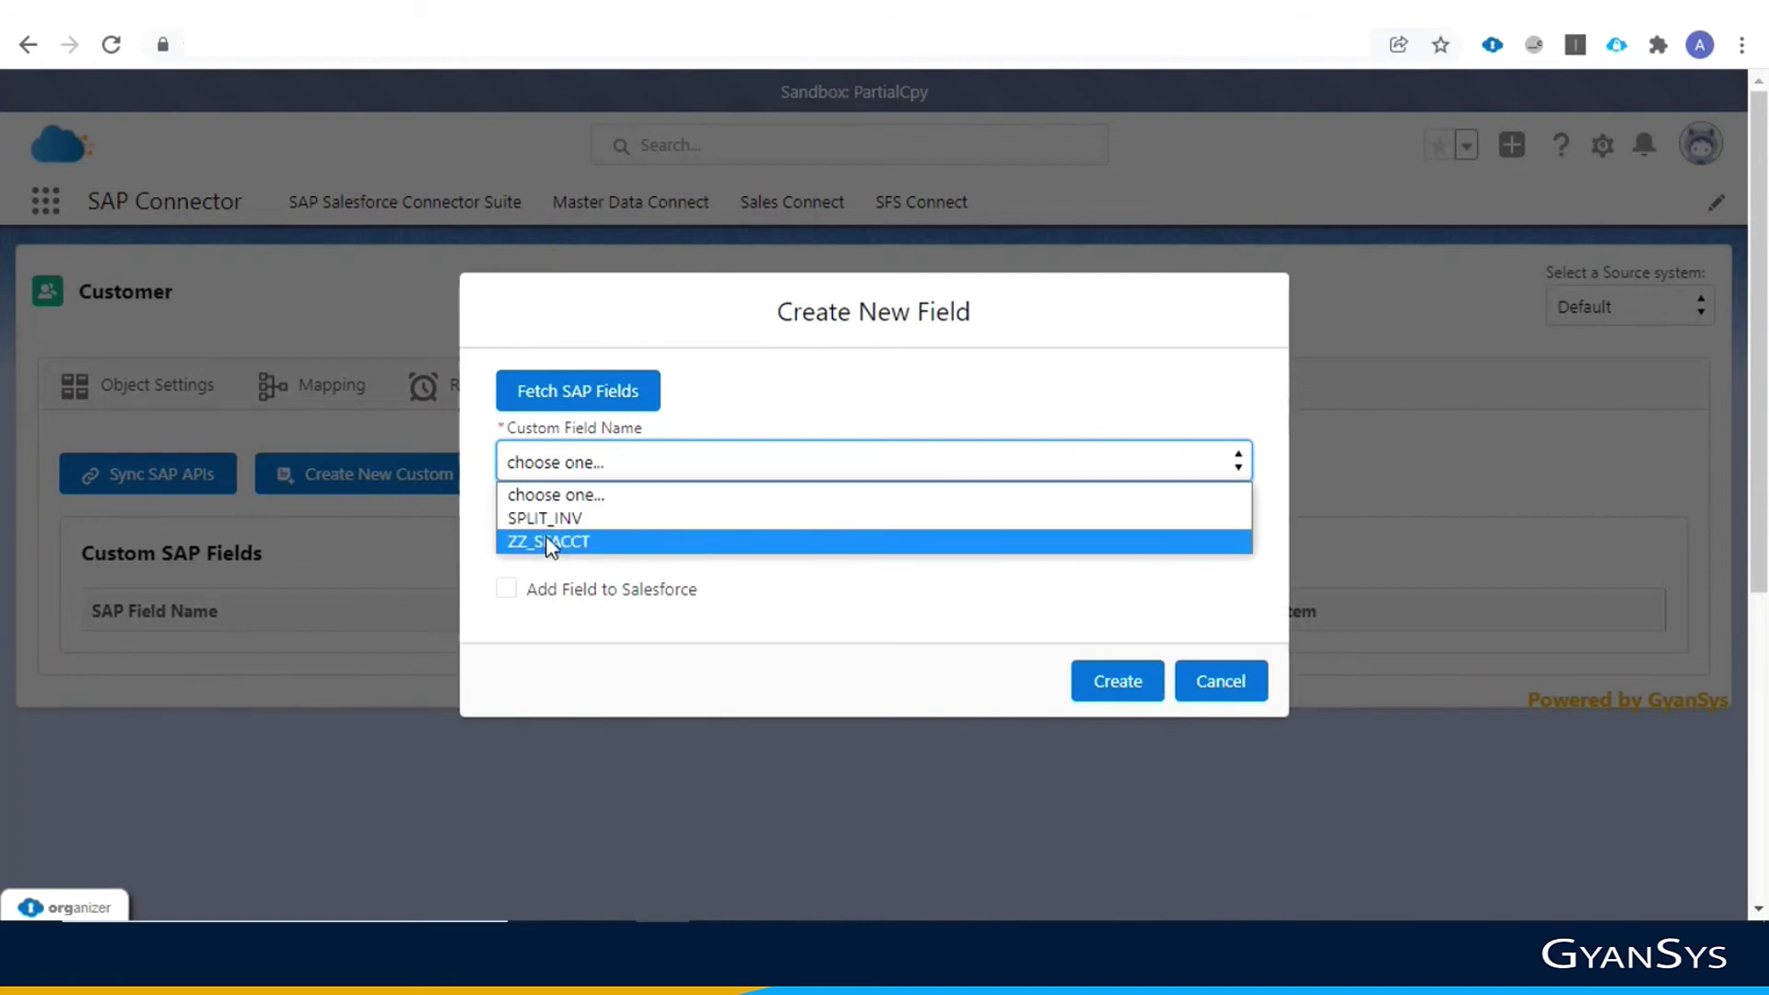
left_click(549, 541)
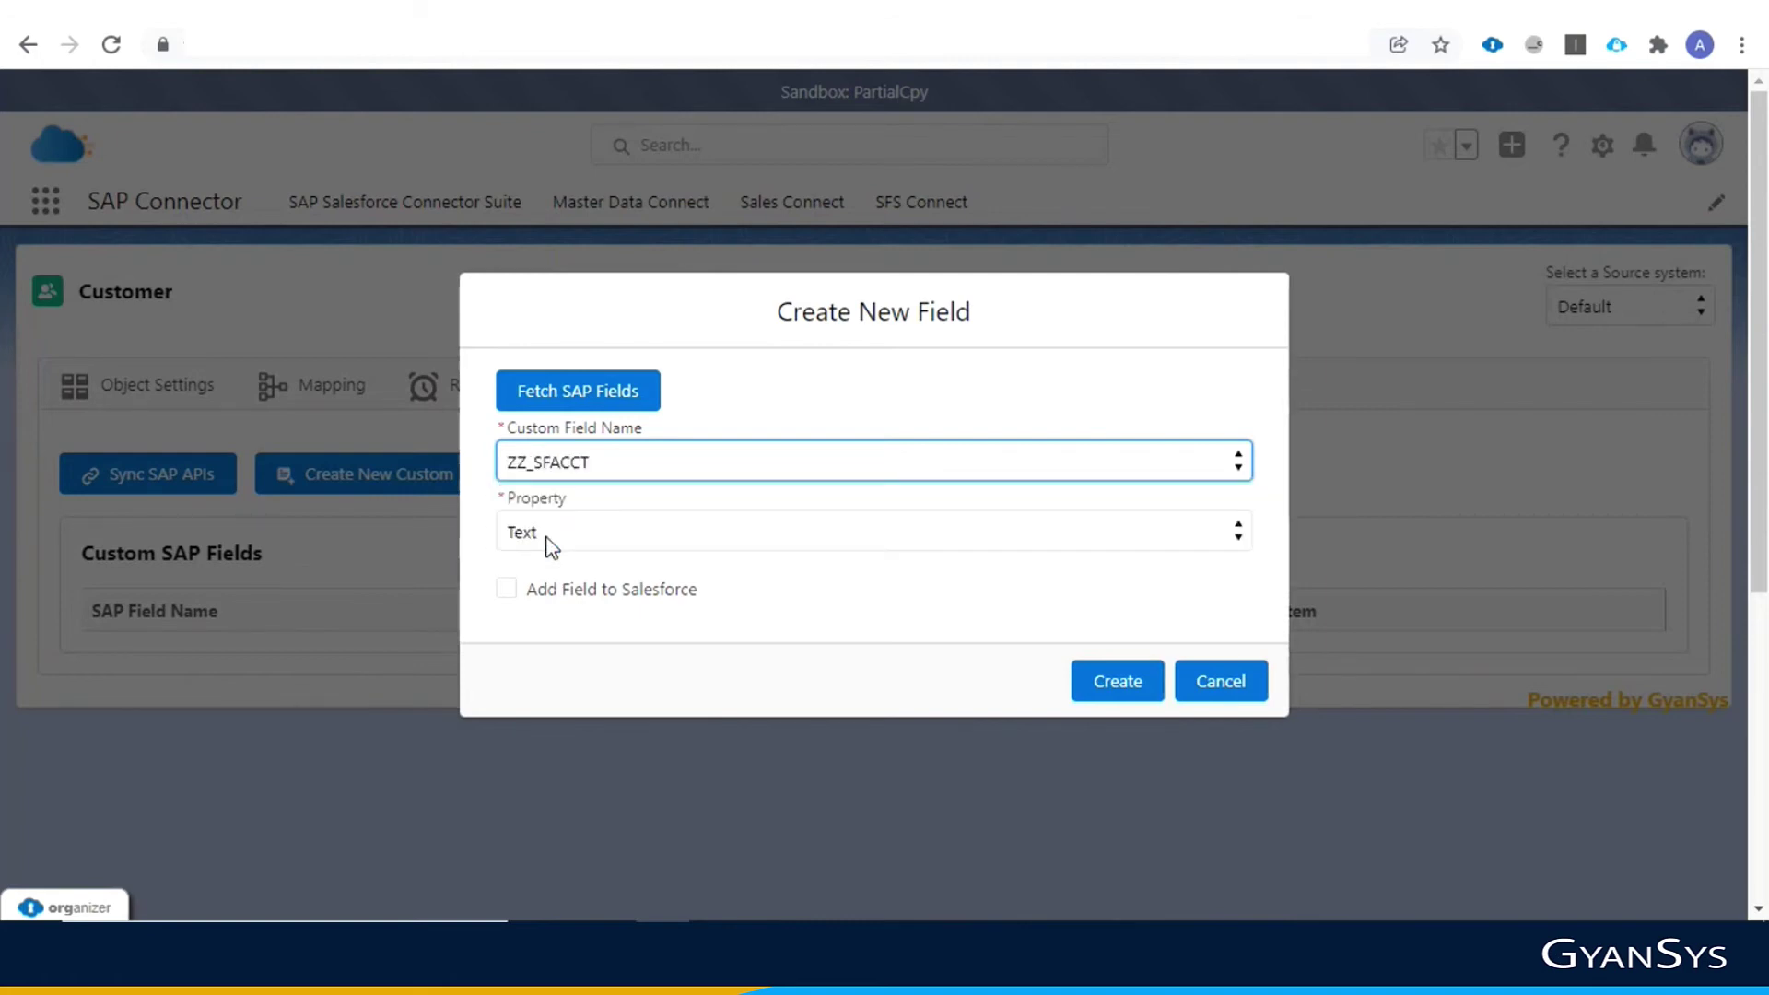
left_click(509, 590)
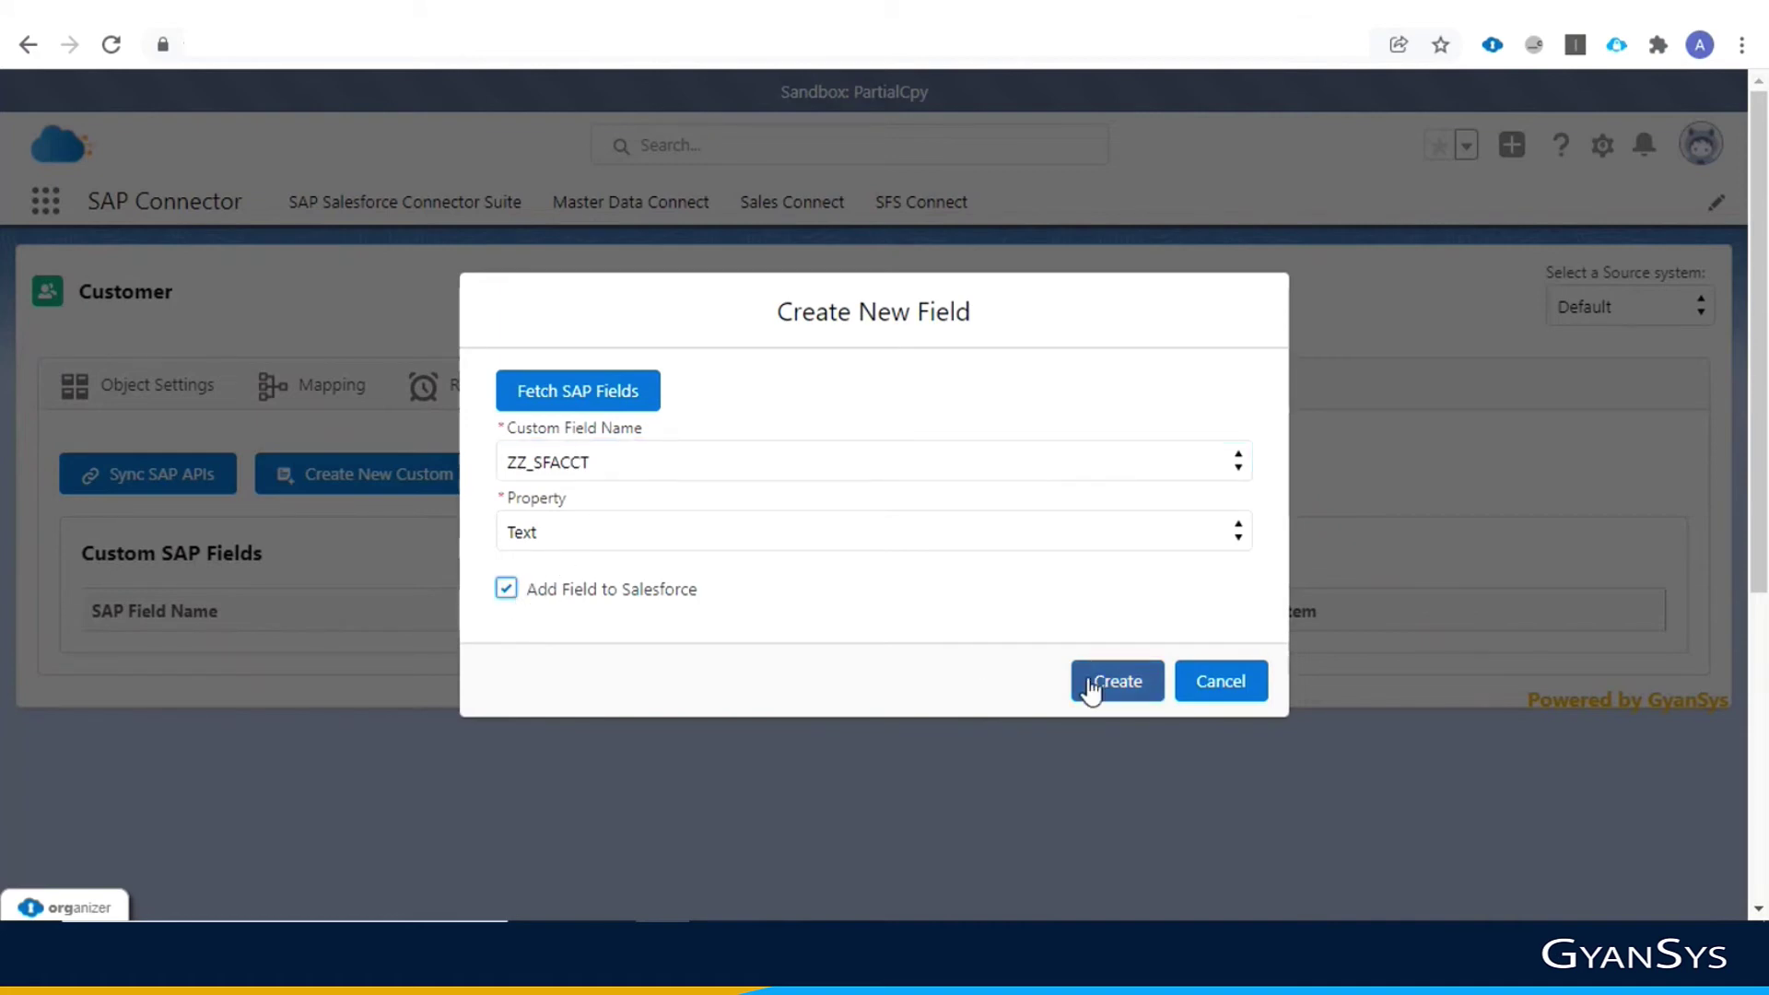
left_click(1210, 699)
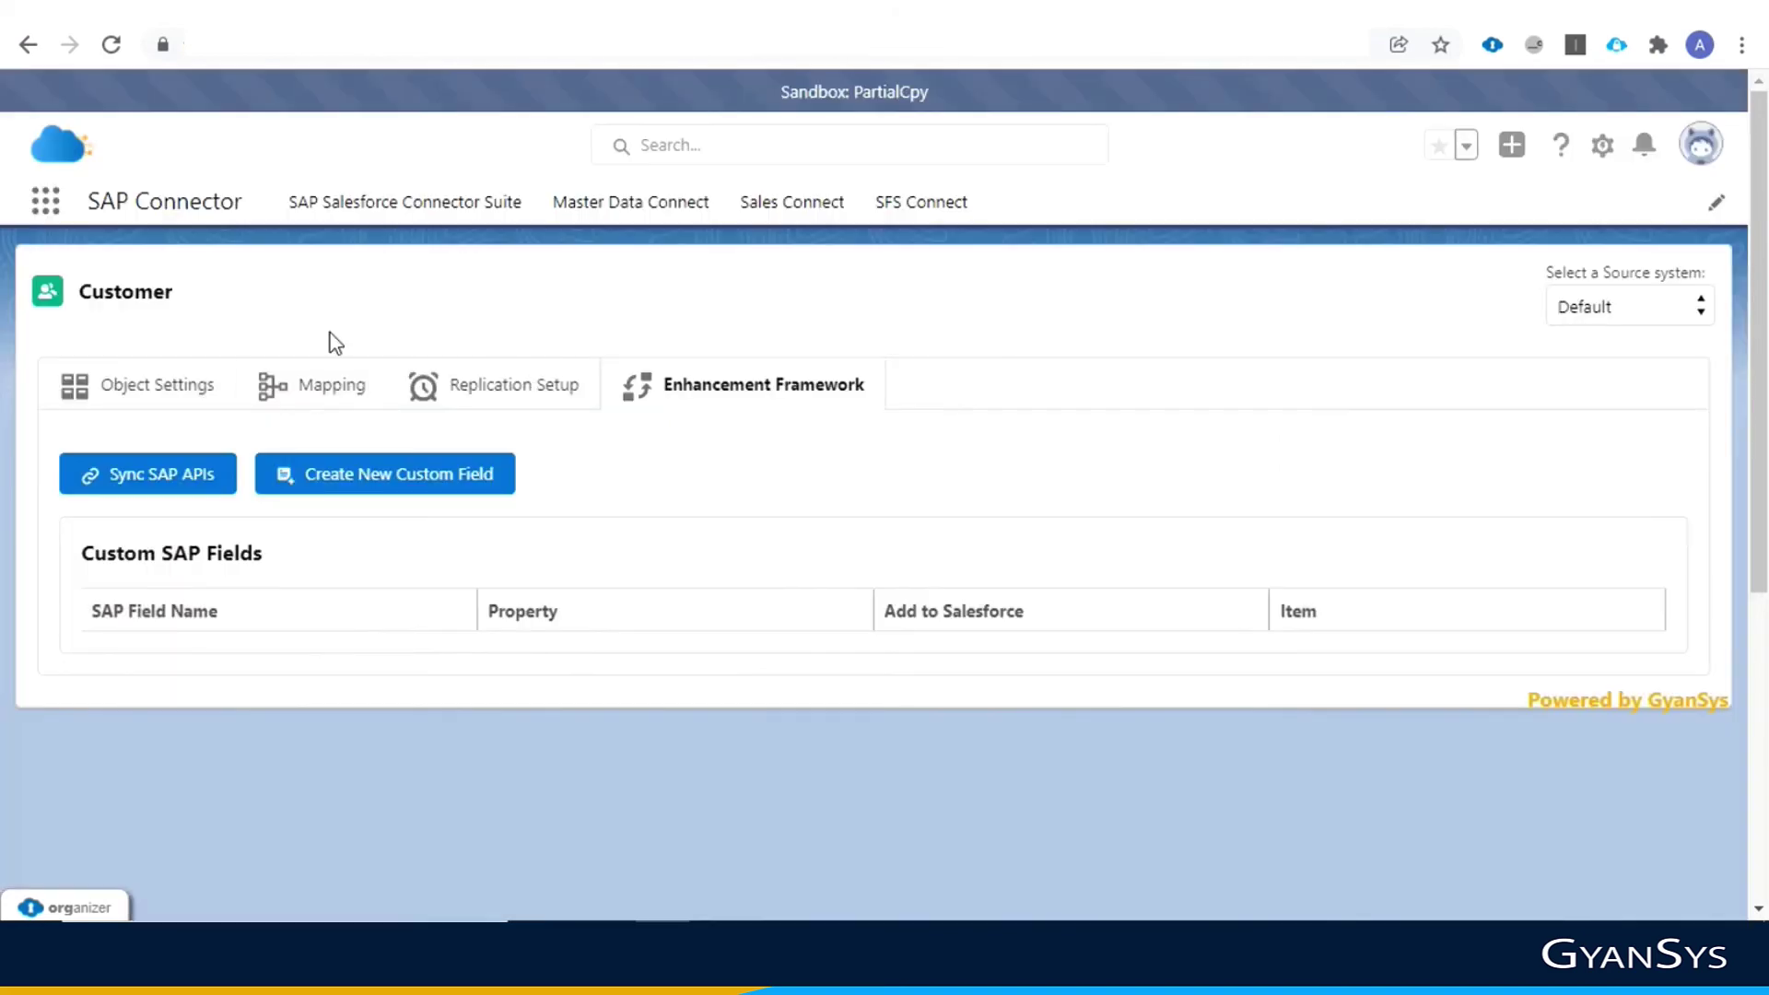
Check the Customer field mapping for the Custom Fields section among the SAP API fields available for Shipping Zip/Postal Code
left_click(324, 393)
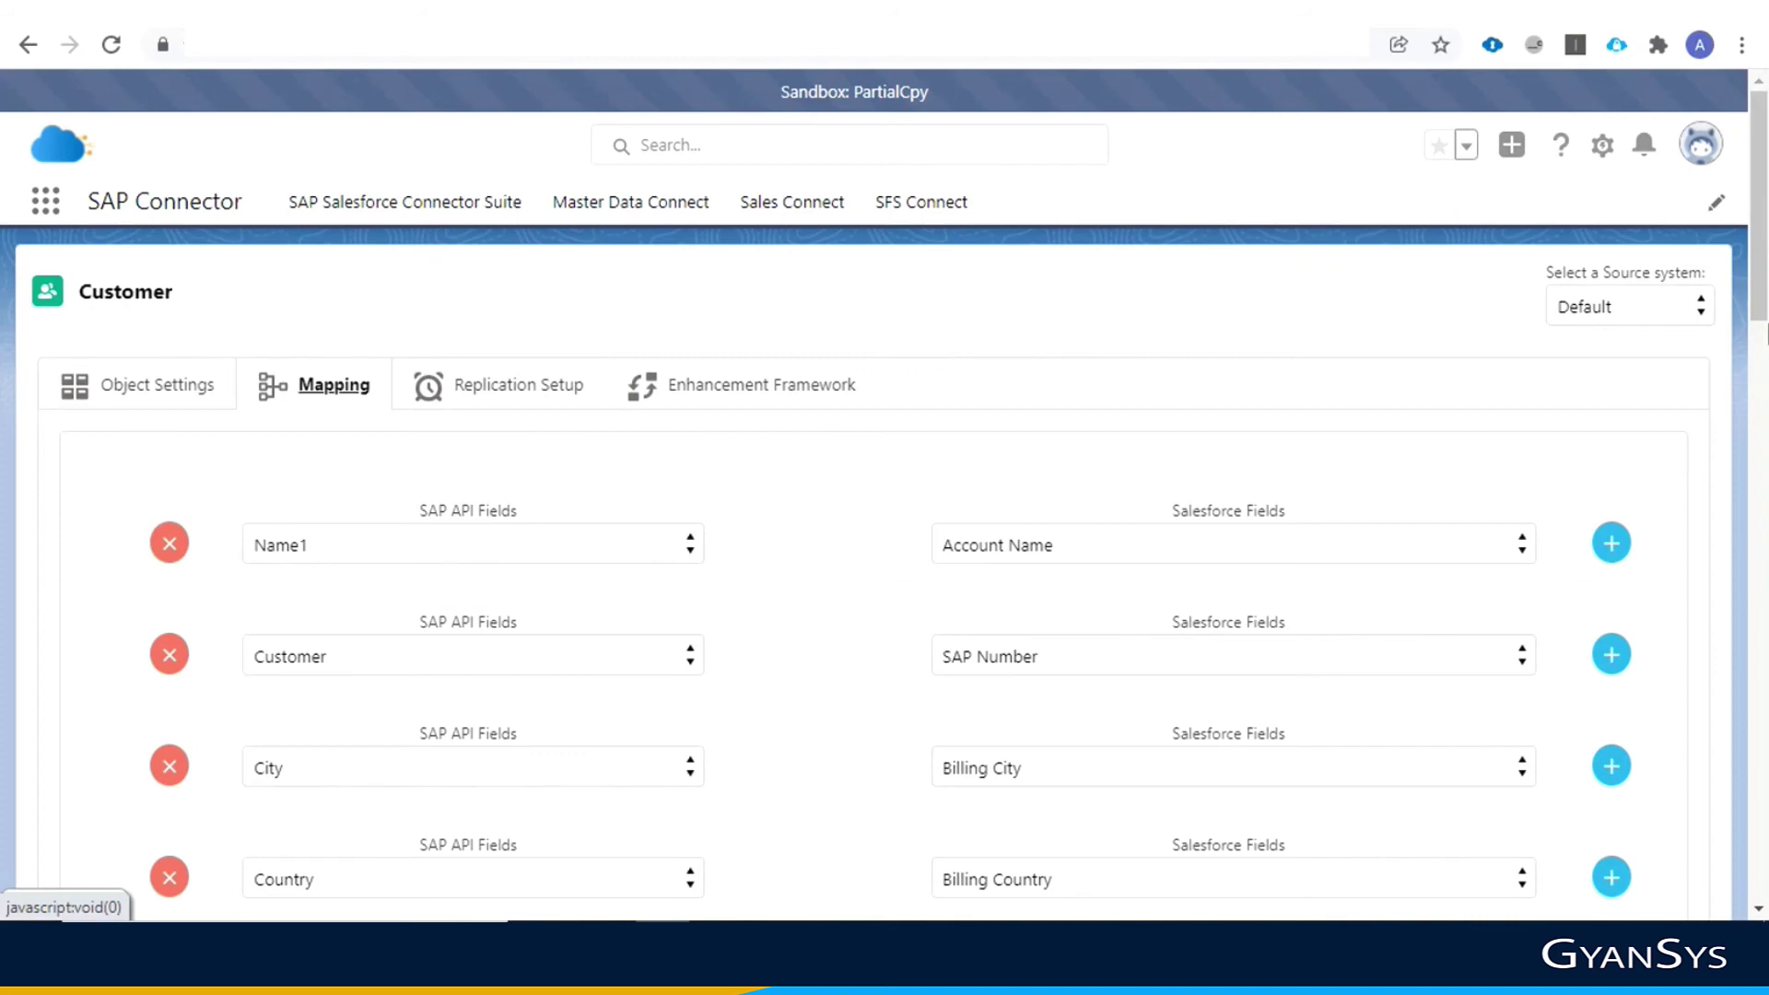
left_click_drag(1758, 273, 1751, 894)
left_click(649, 737)
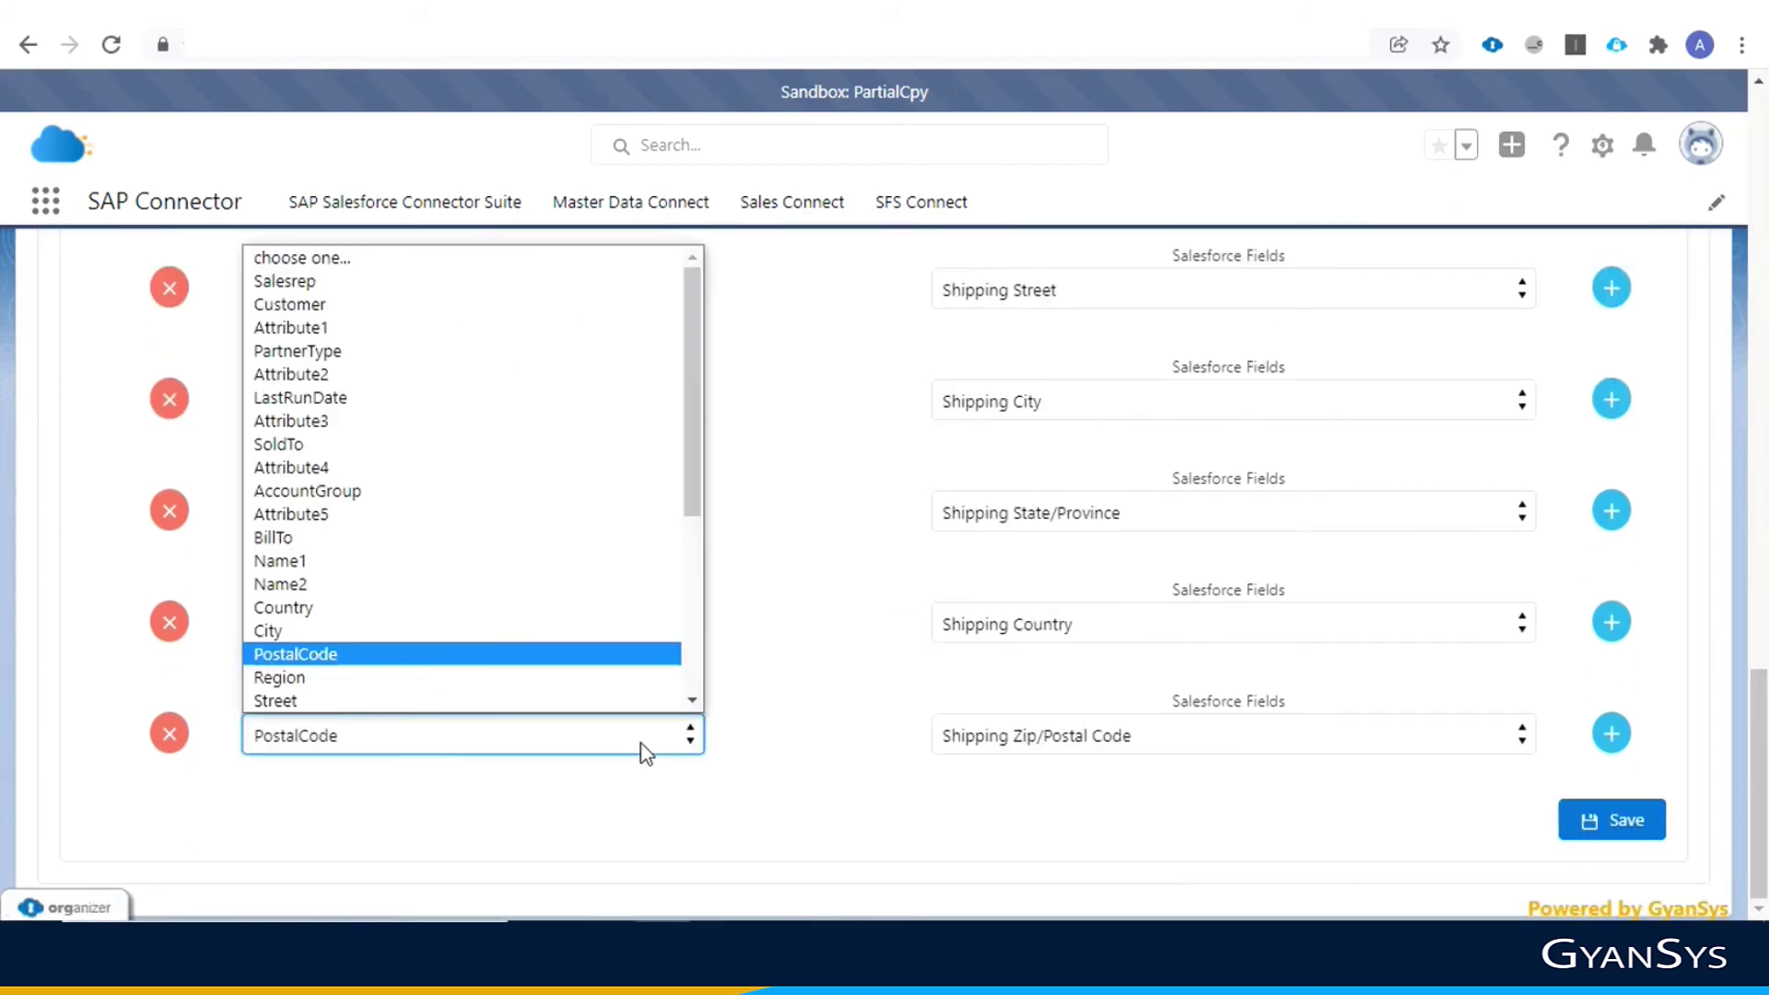
scroll(686, 682, "down", 5)
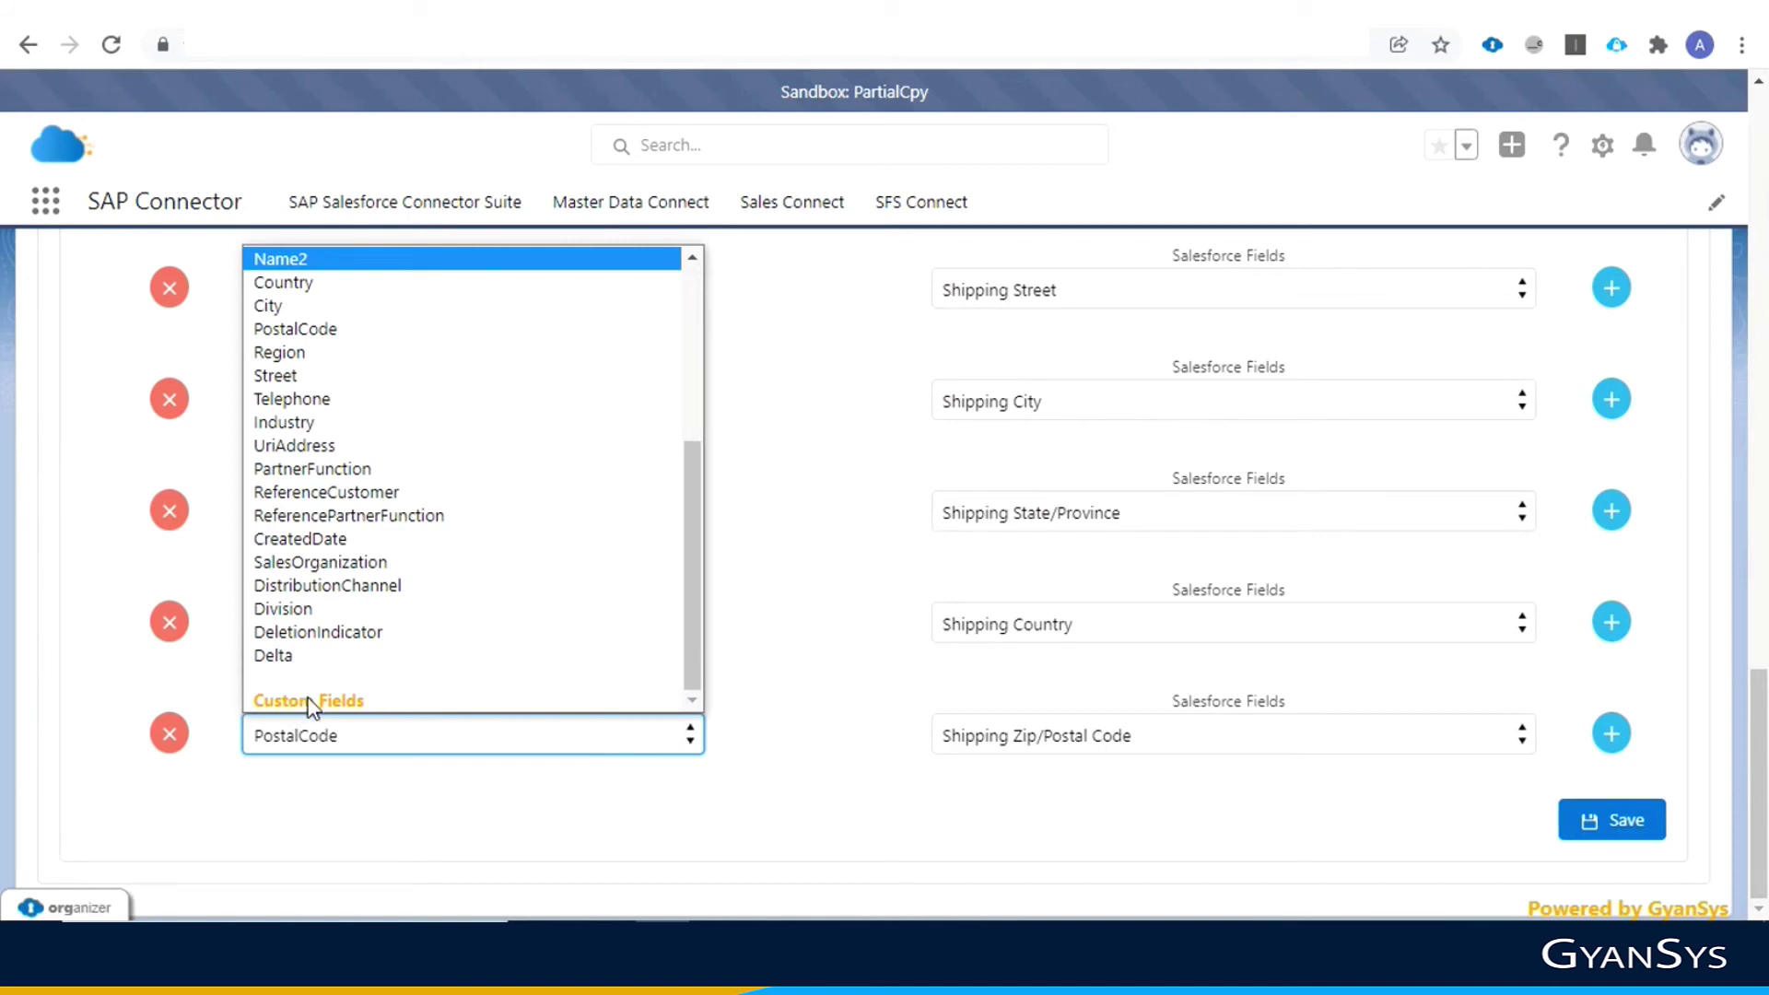
left_click(894, 826)
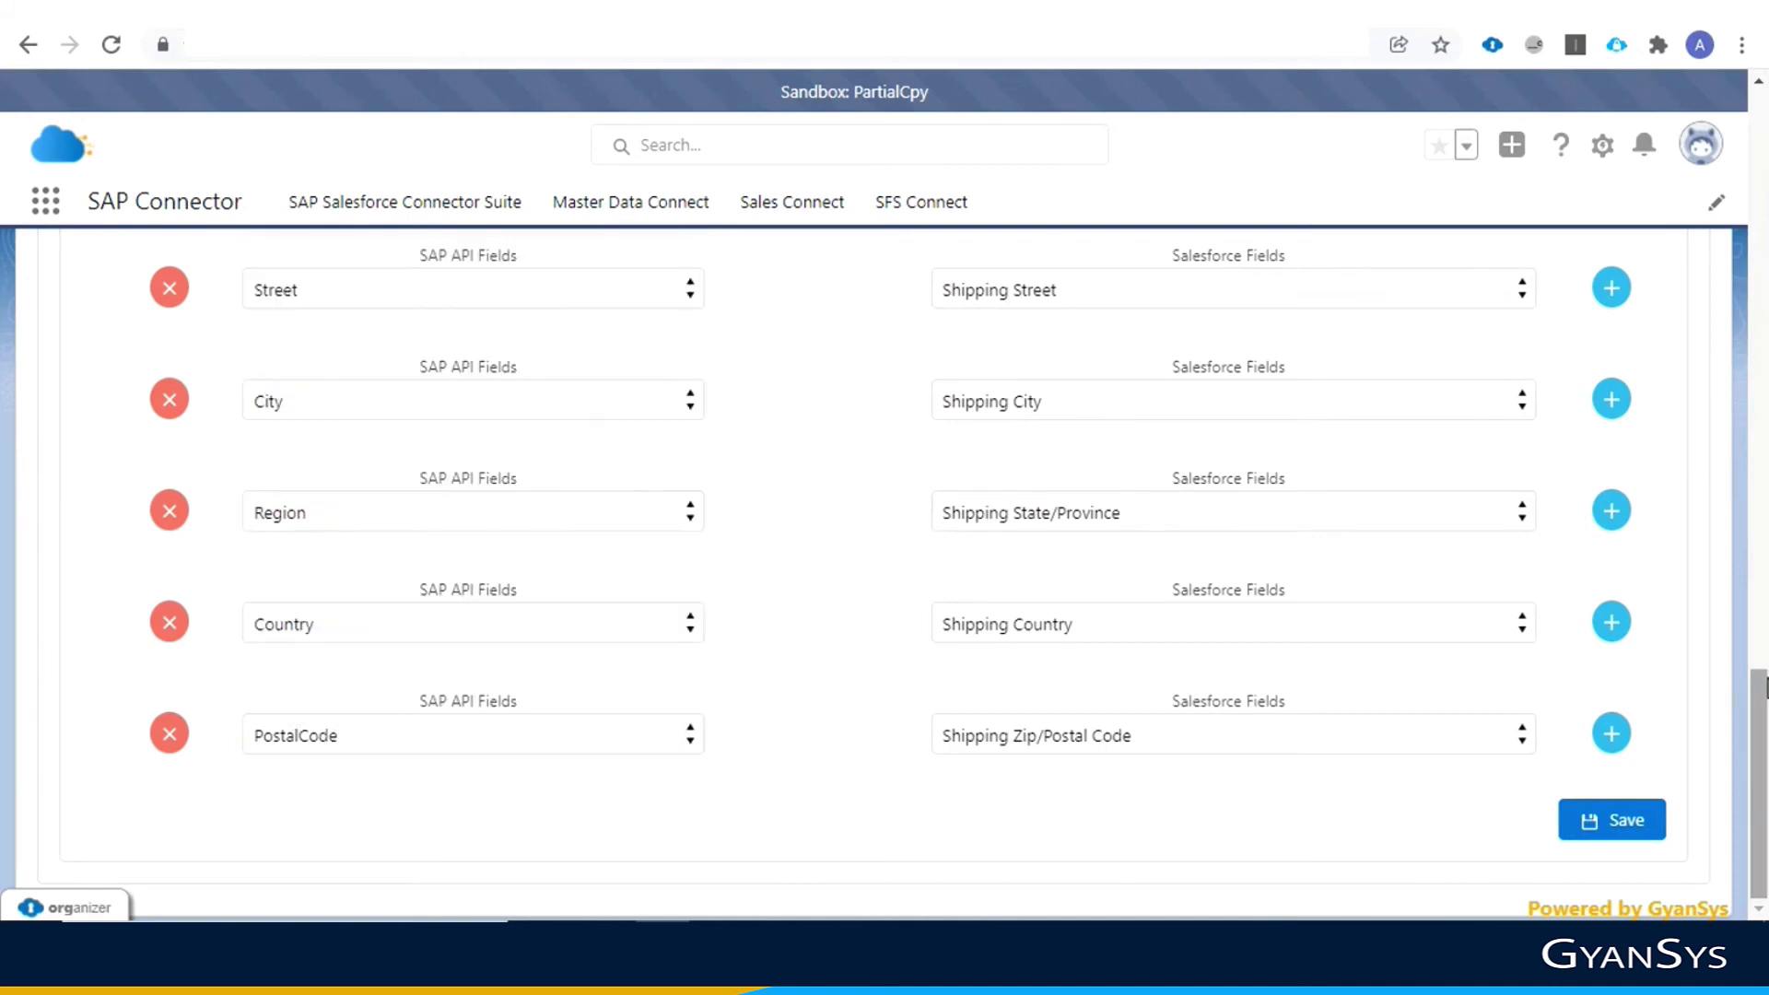
scroll(1763, 687, "up", 15)
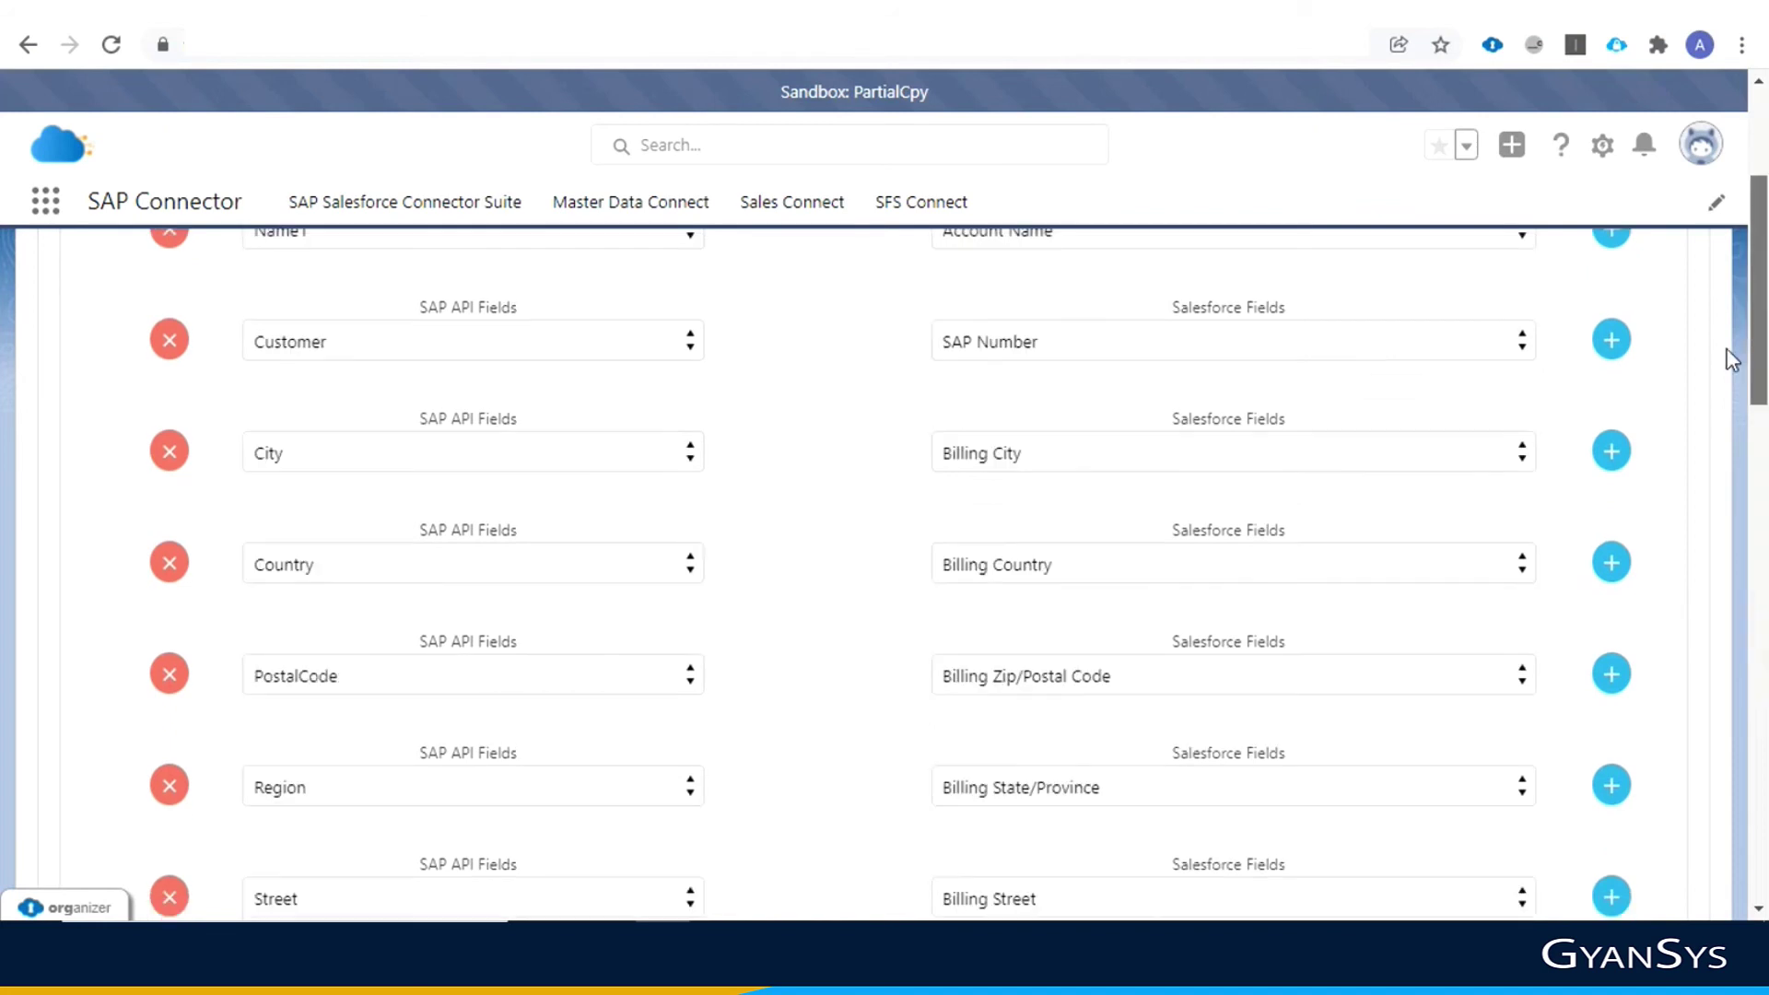
scroll(1731, 359, "up", 3)
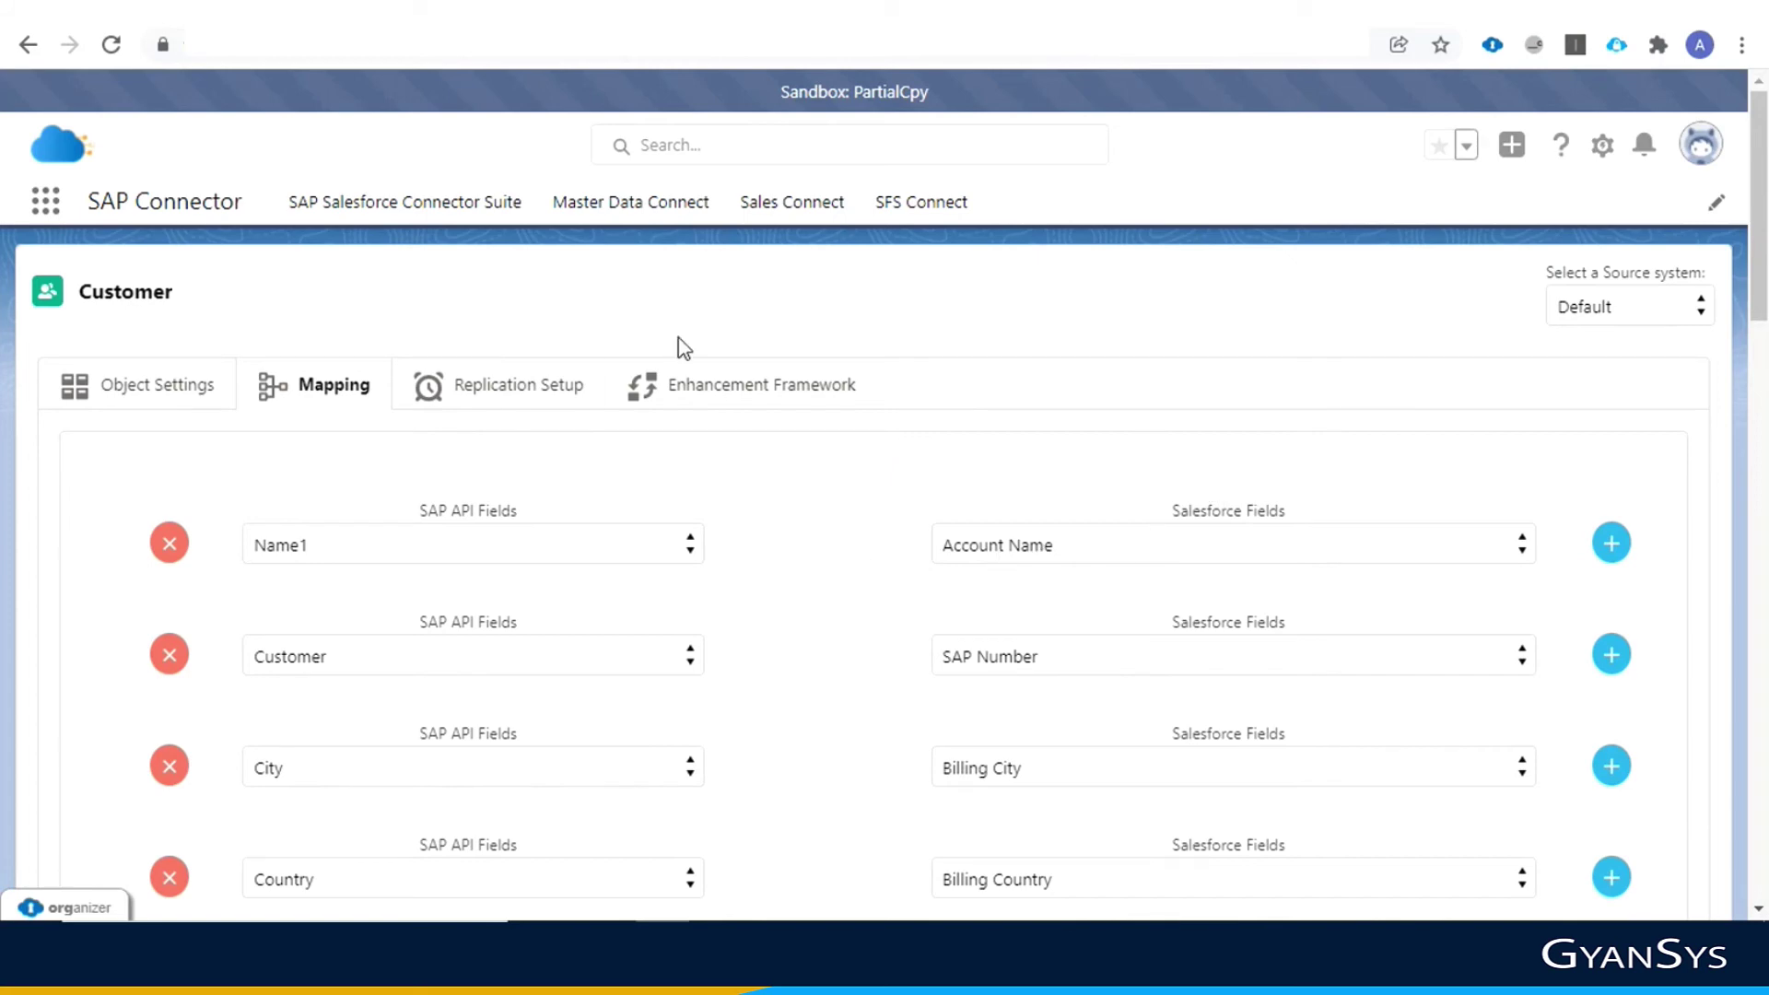
Look over the objects offered in Master Data Connect, Sales Connect and SFS Connect from the connector suite
left_click(433, 212)
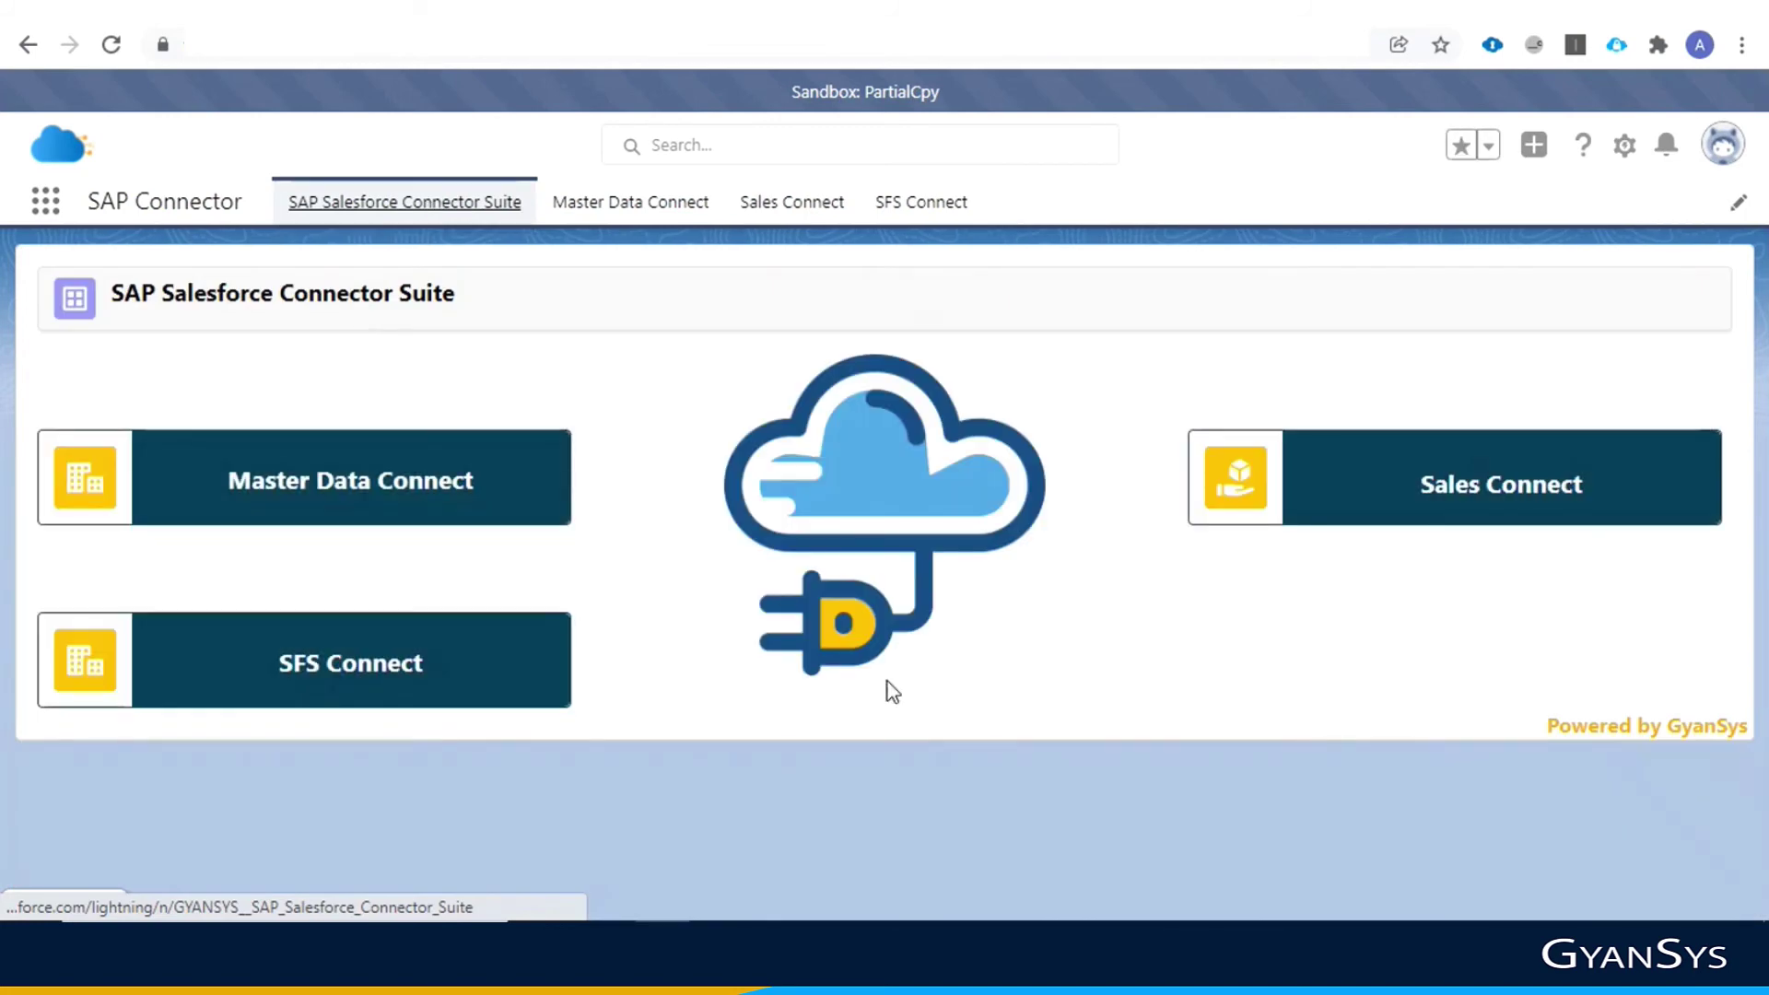
left_click(367, 502)
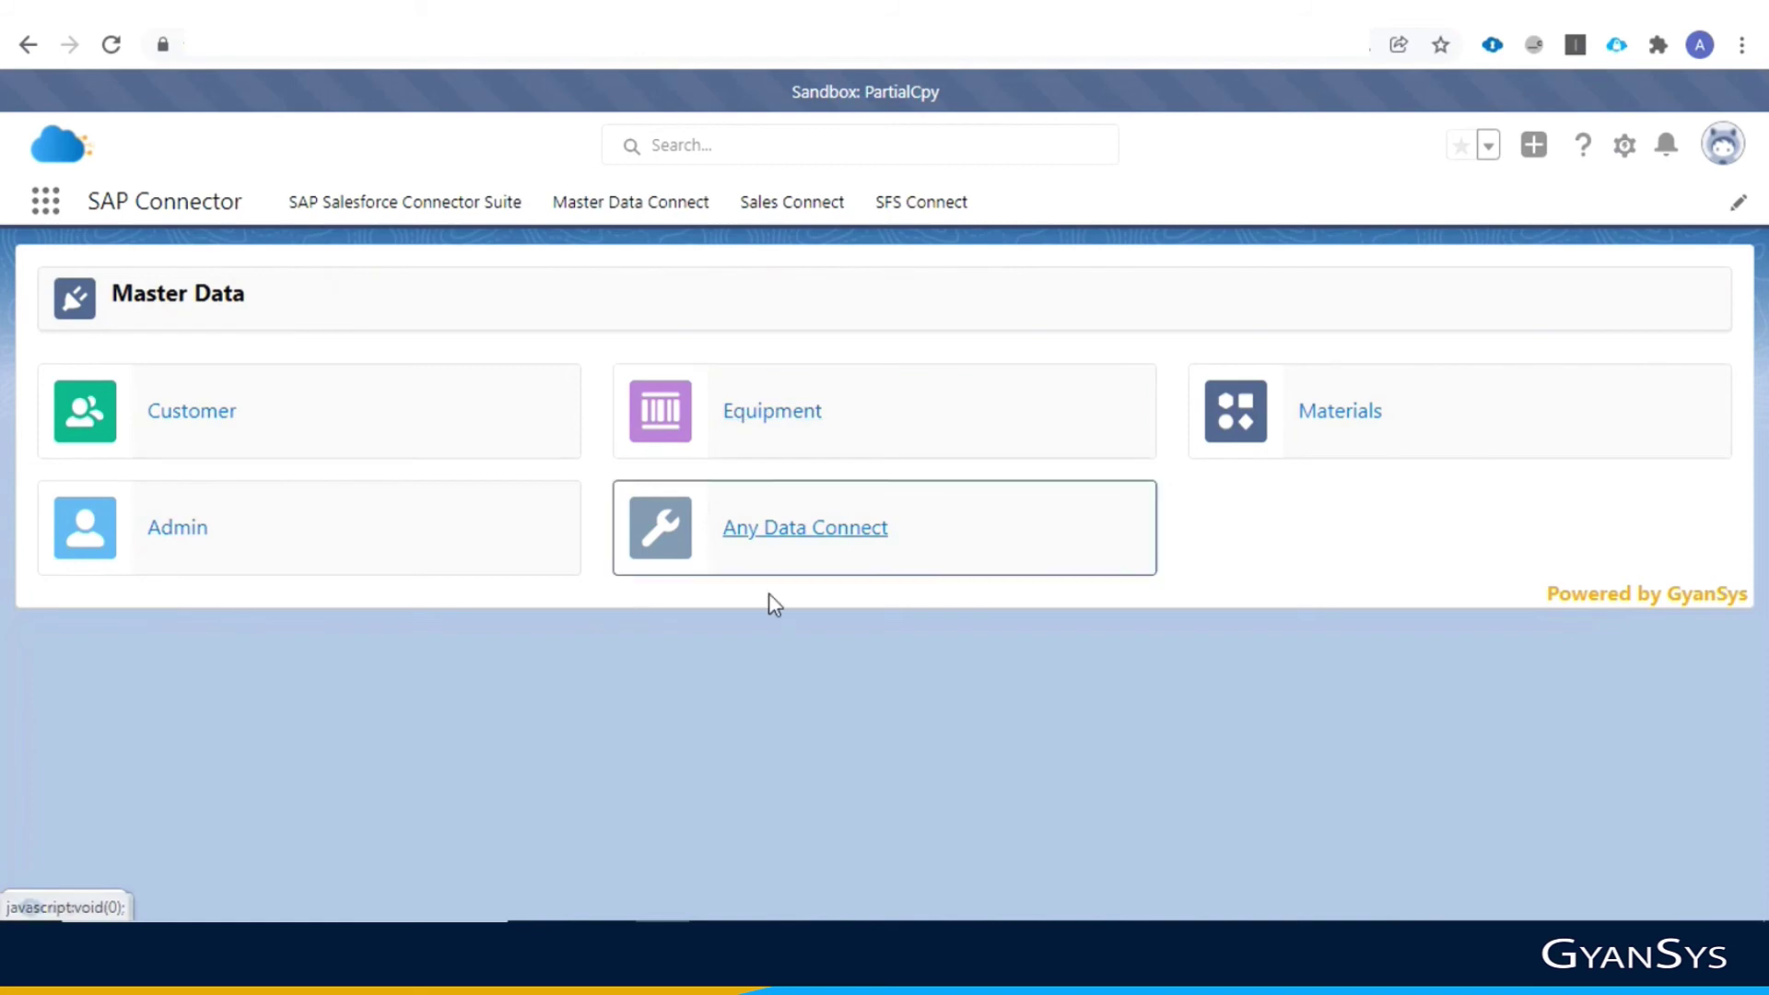
left_click(584, 212)
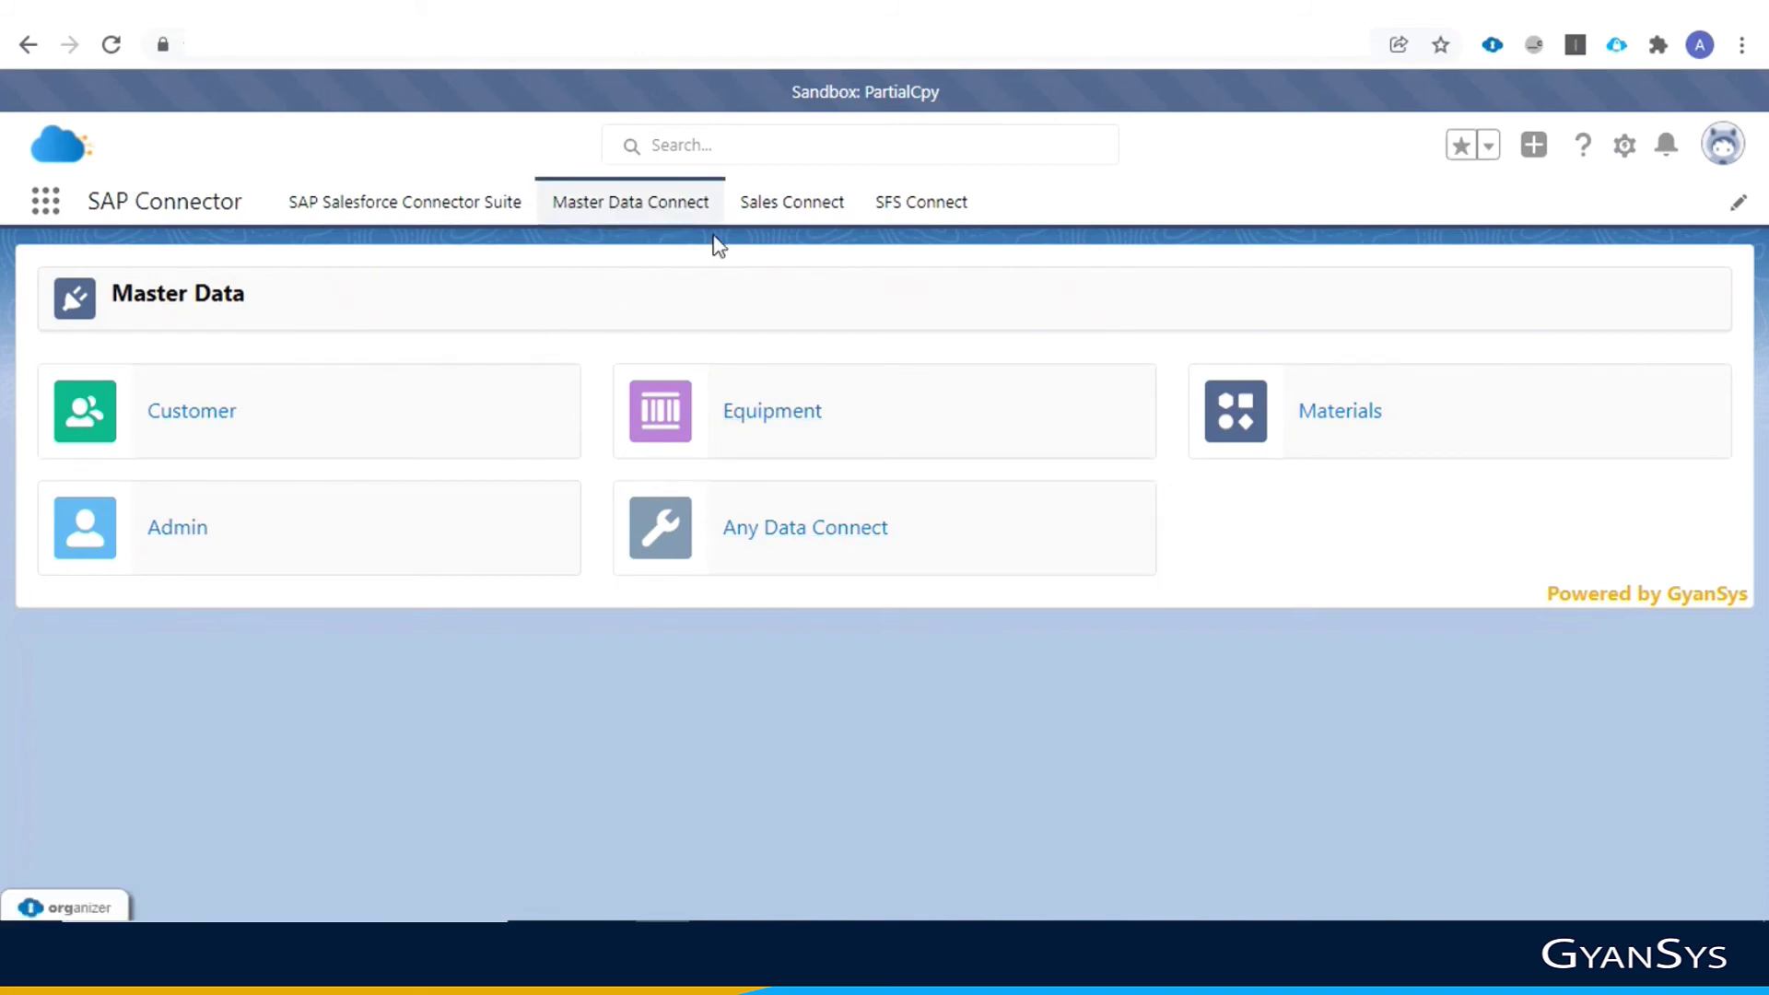
left_click(800, 208)
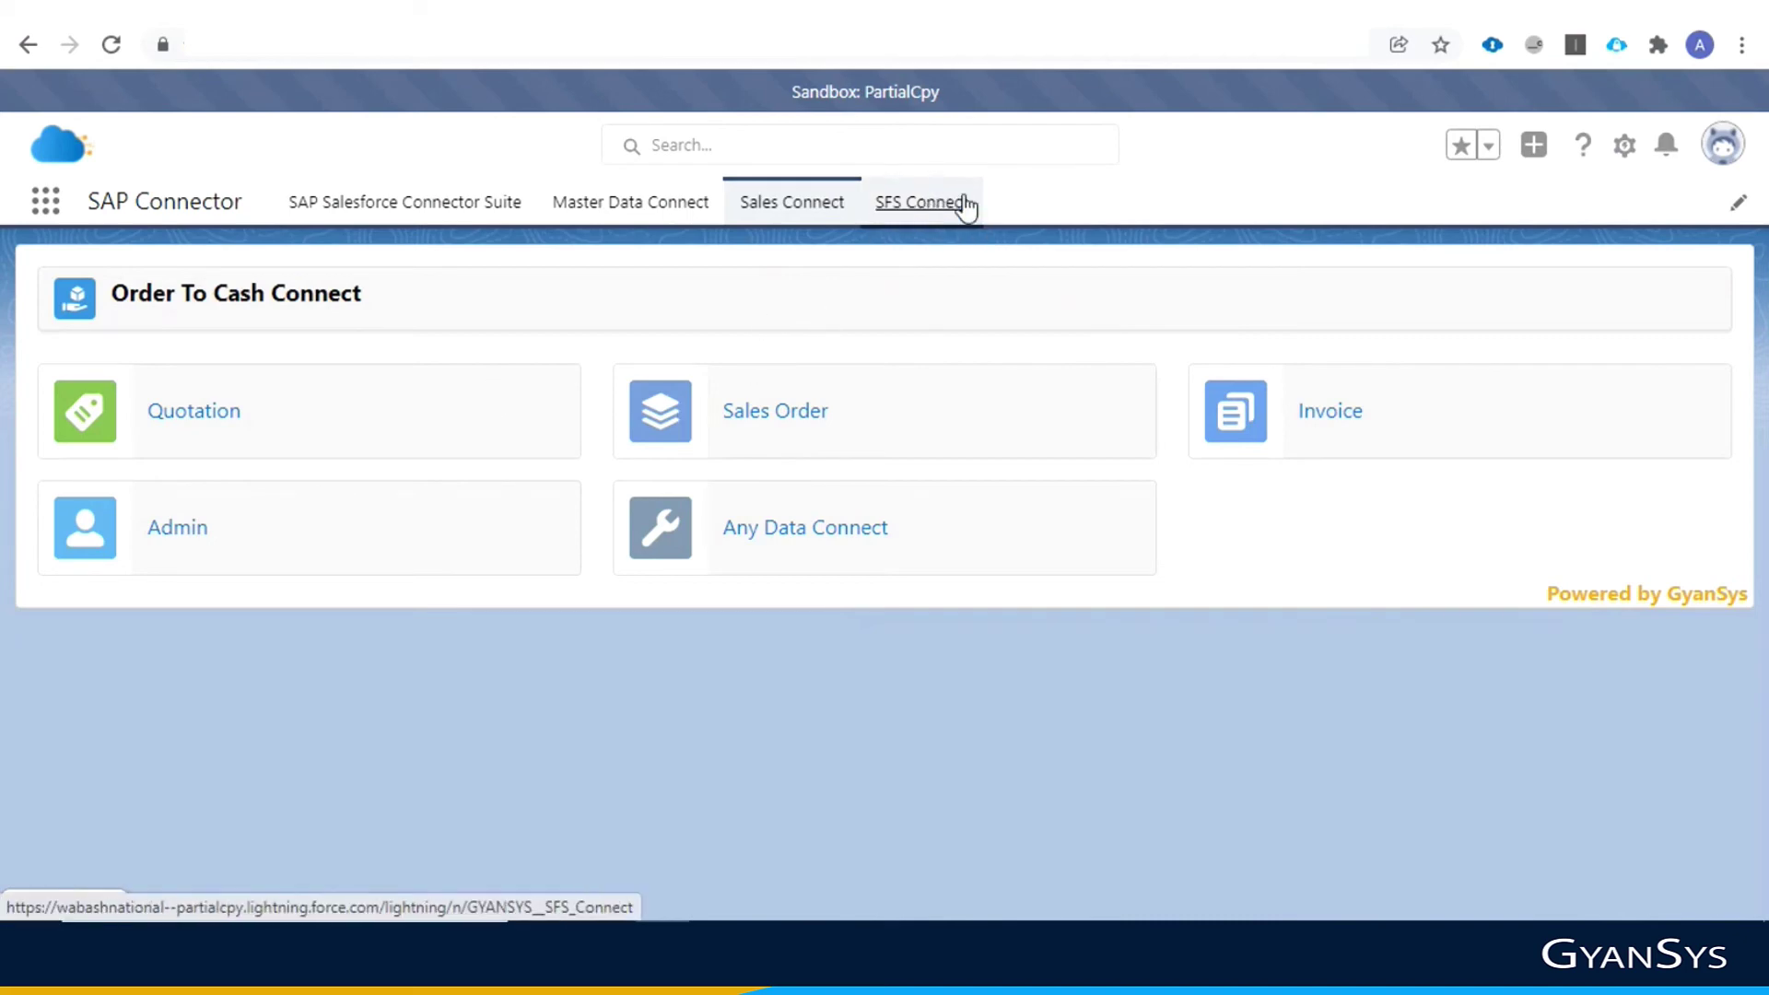
left_click(925, 218)
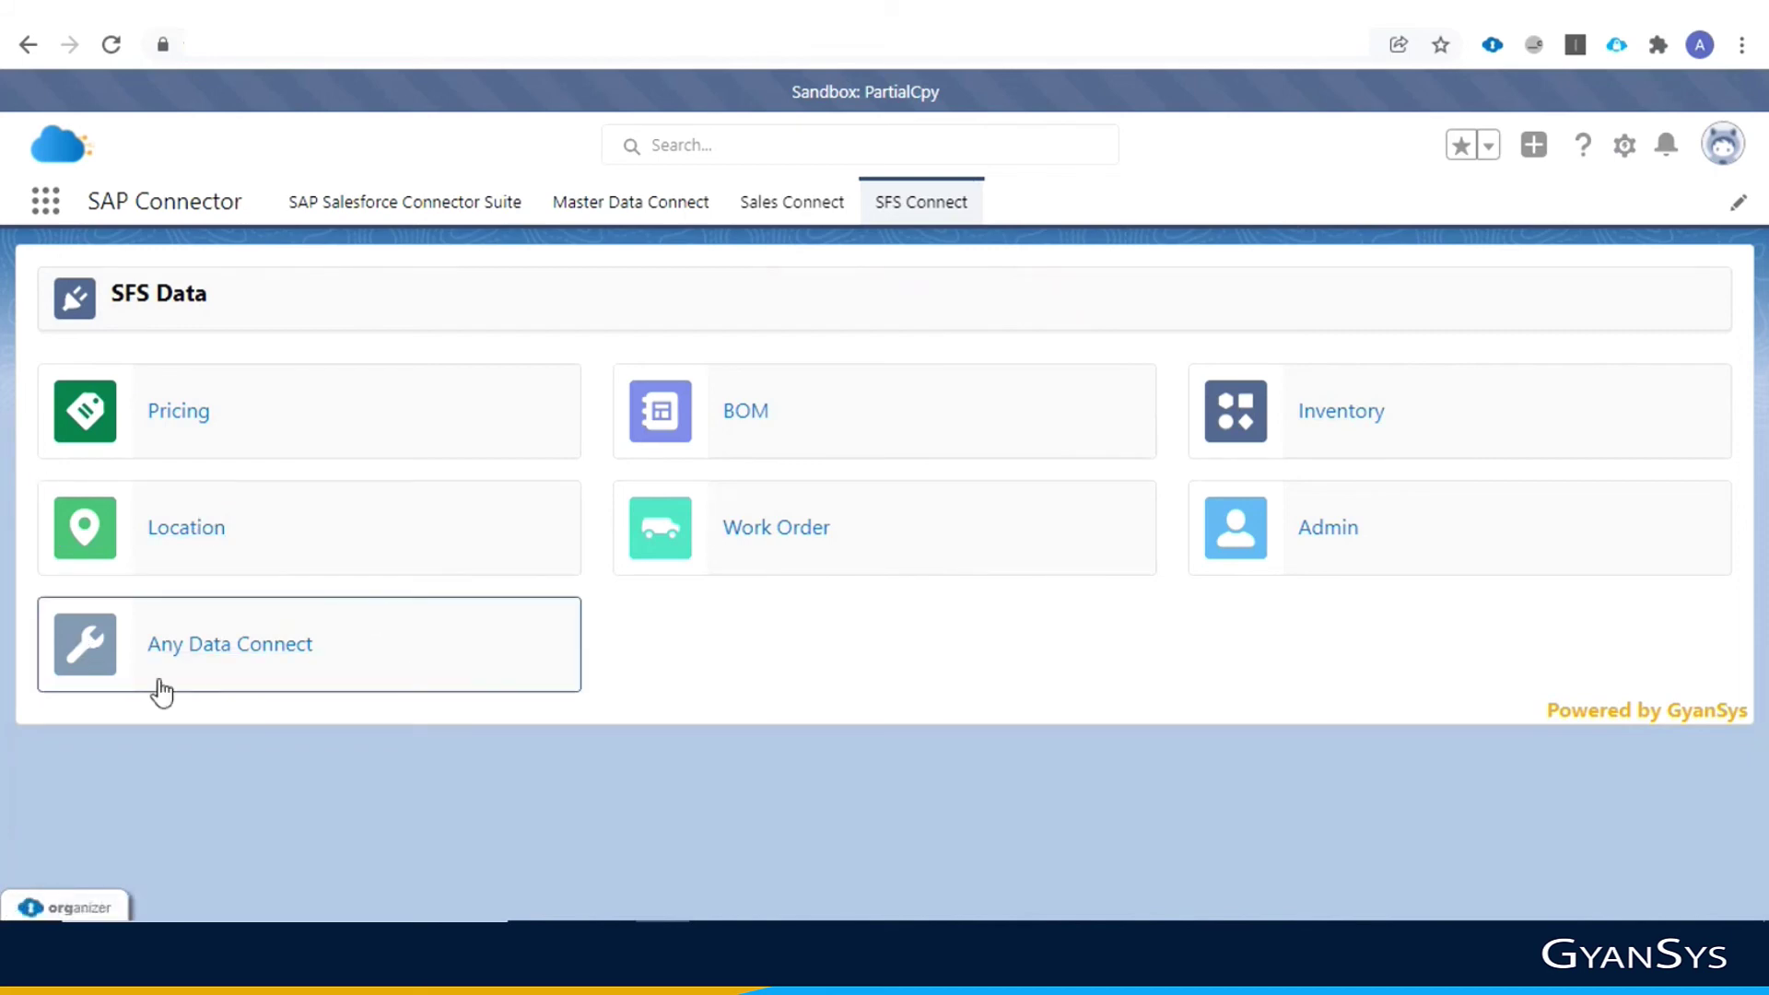
In Any Data Connect for SFS, search the SAP tables for KNA1 and open the configuration of table KNA1
left_click(218, 658)
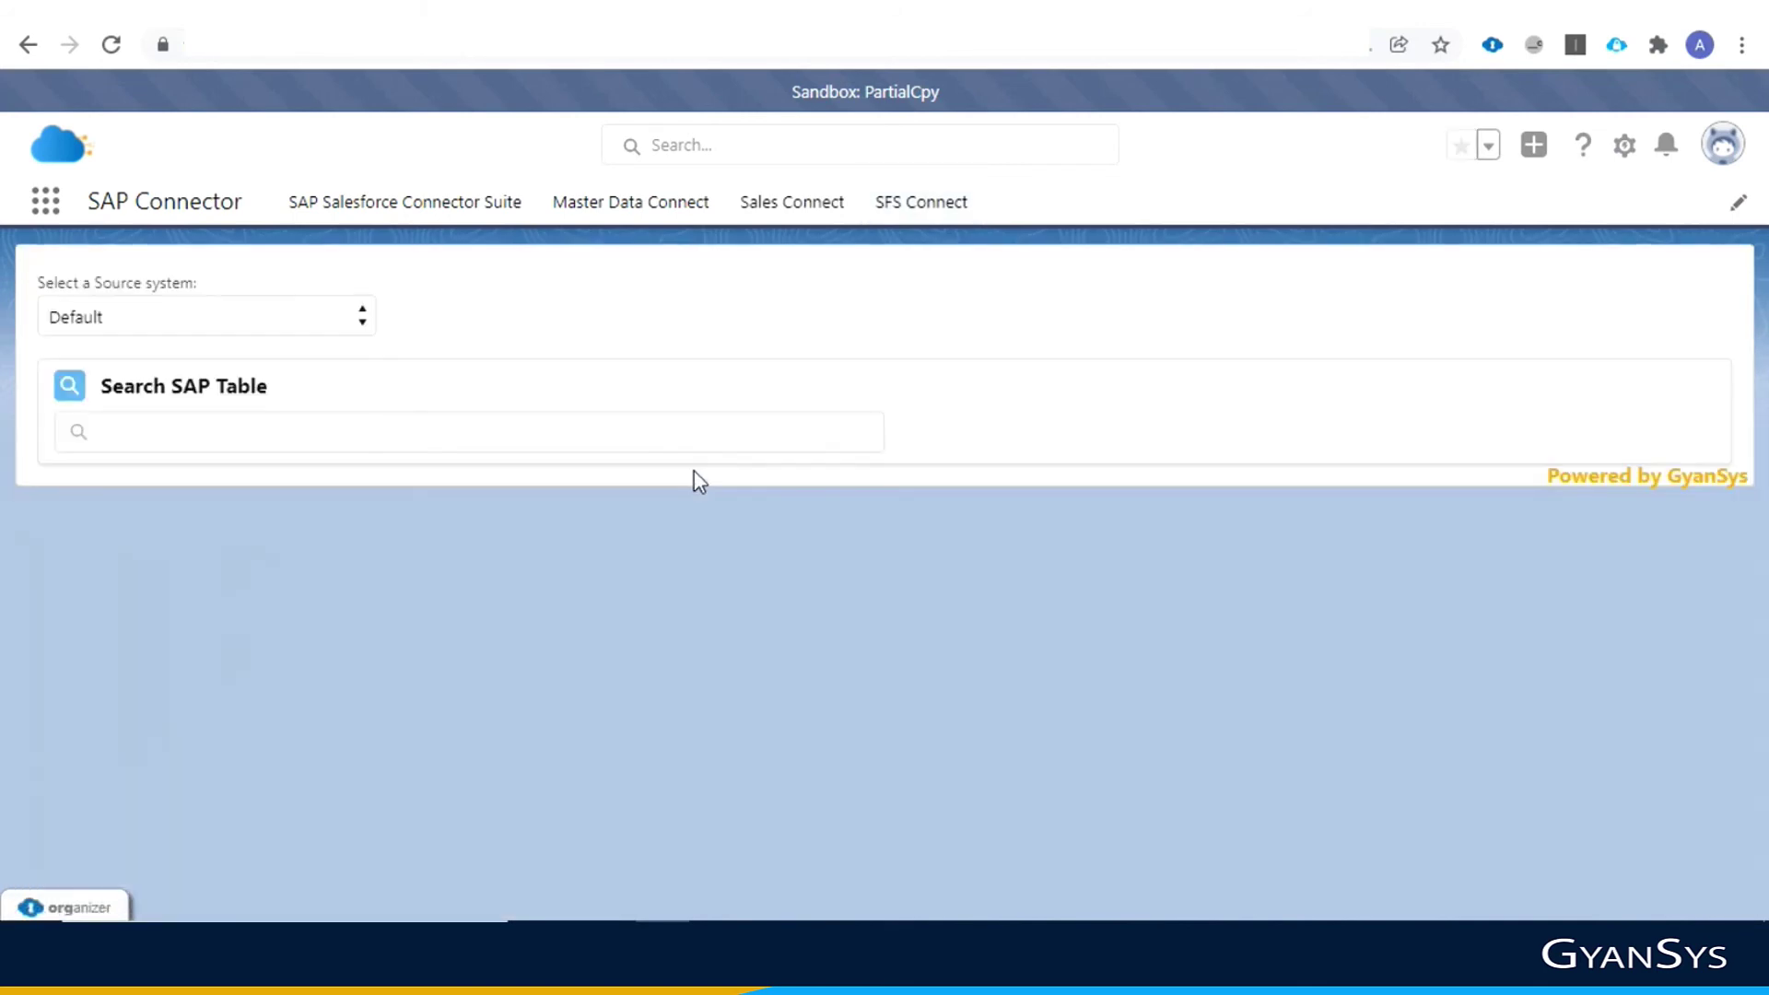
left_click(118, 433)
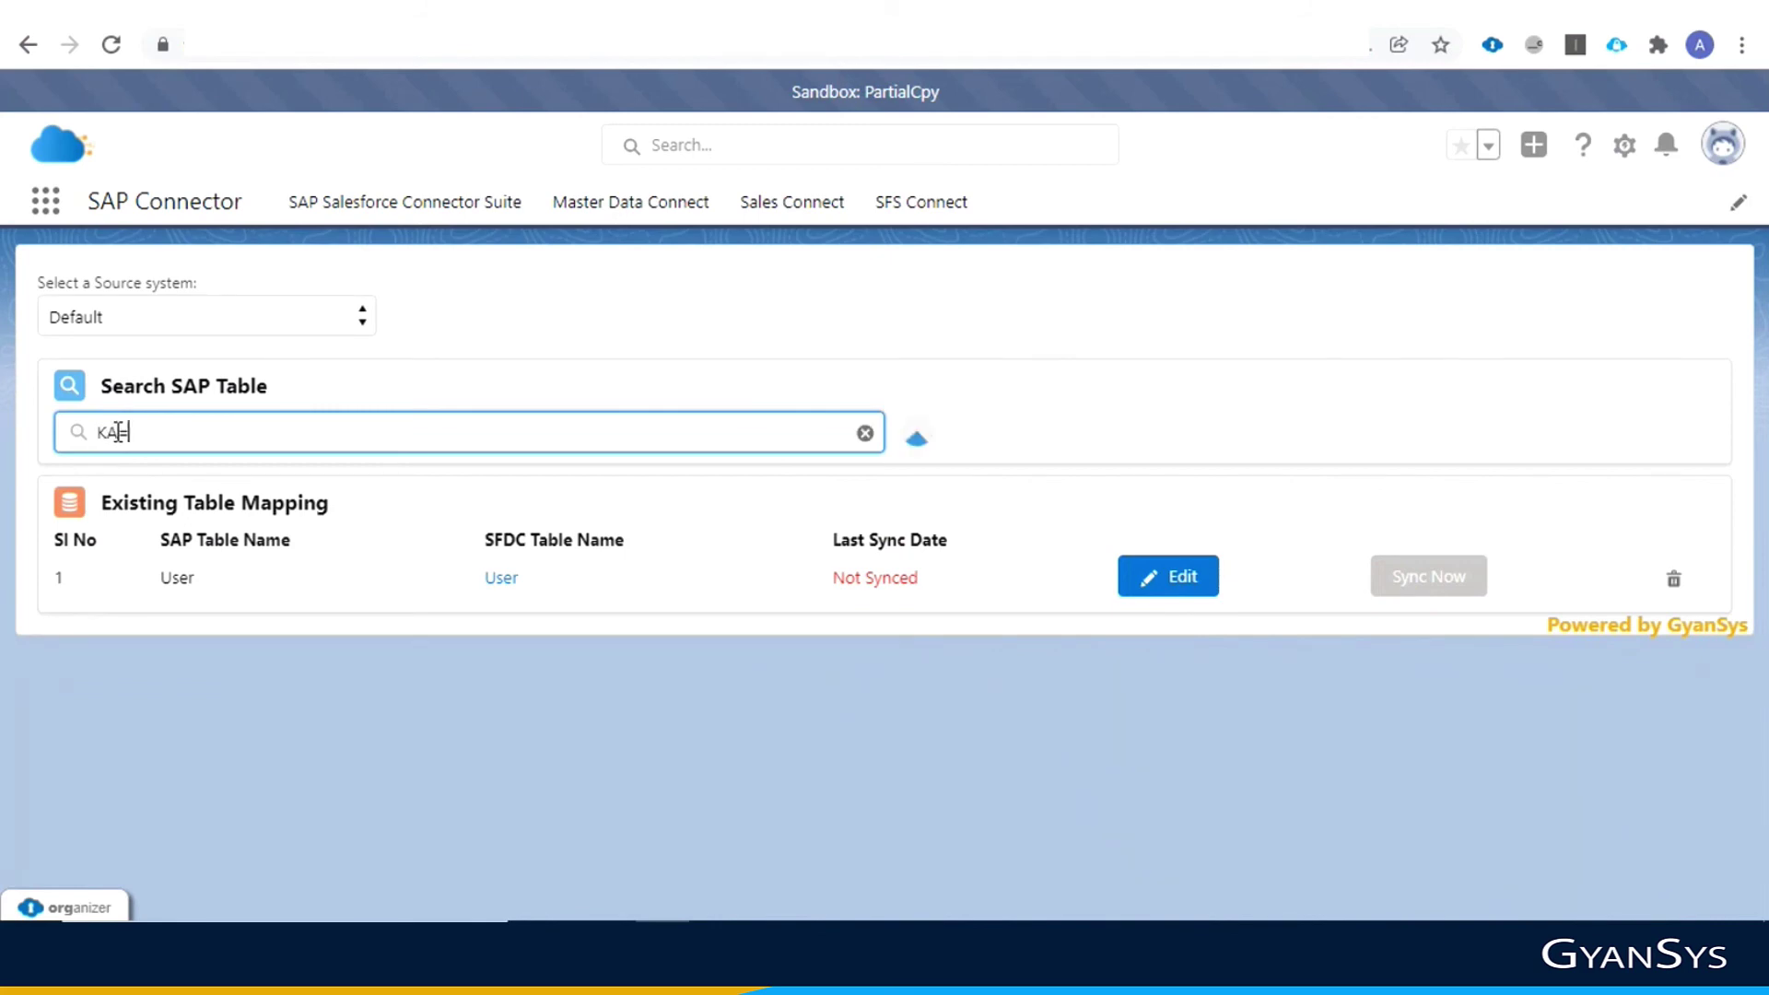
type("KNA1")
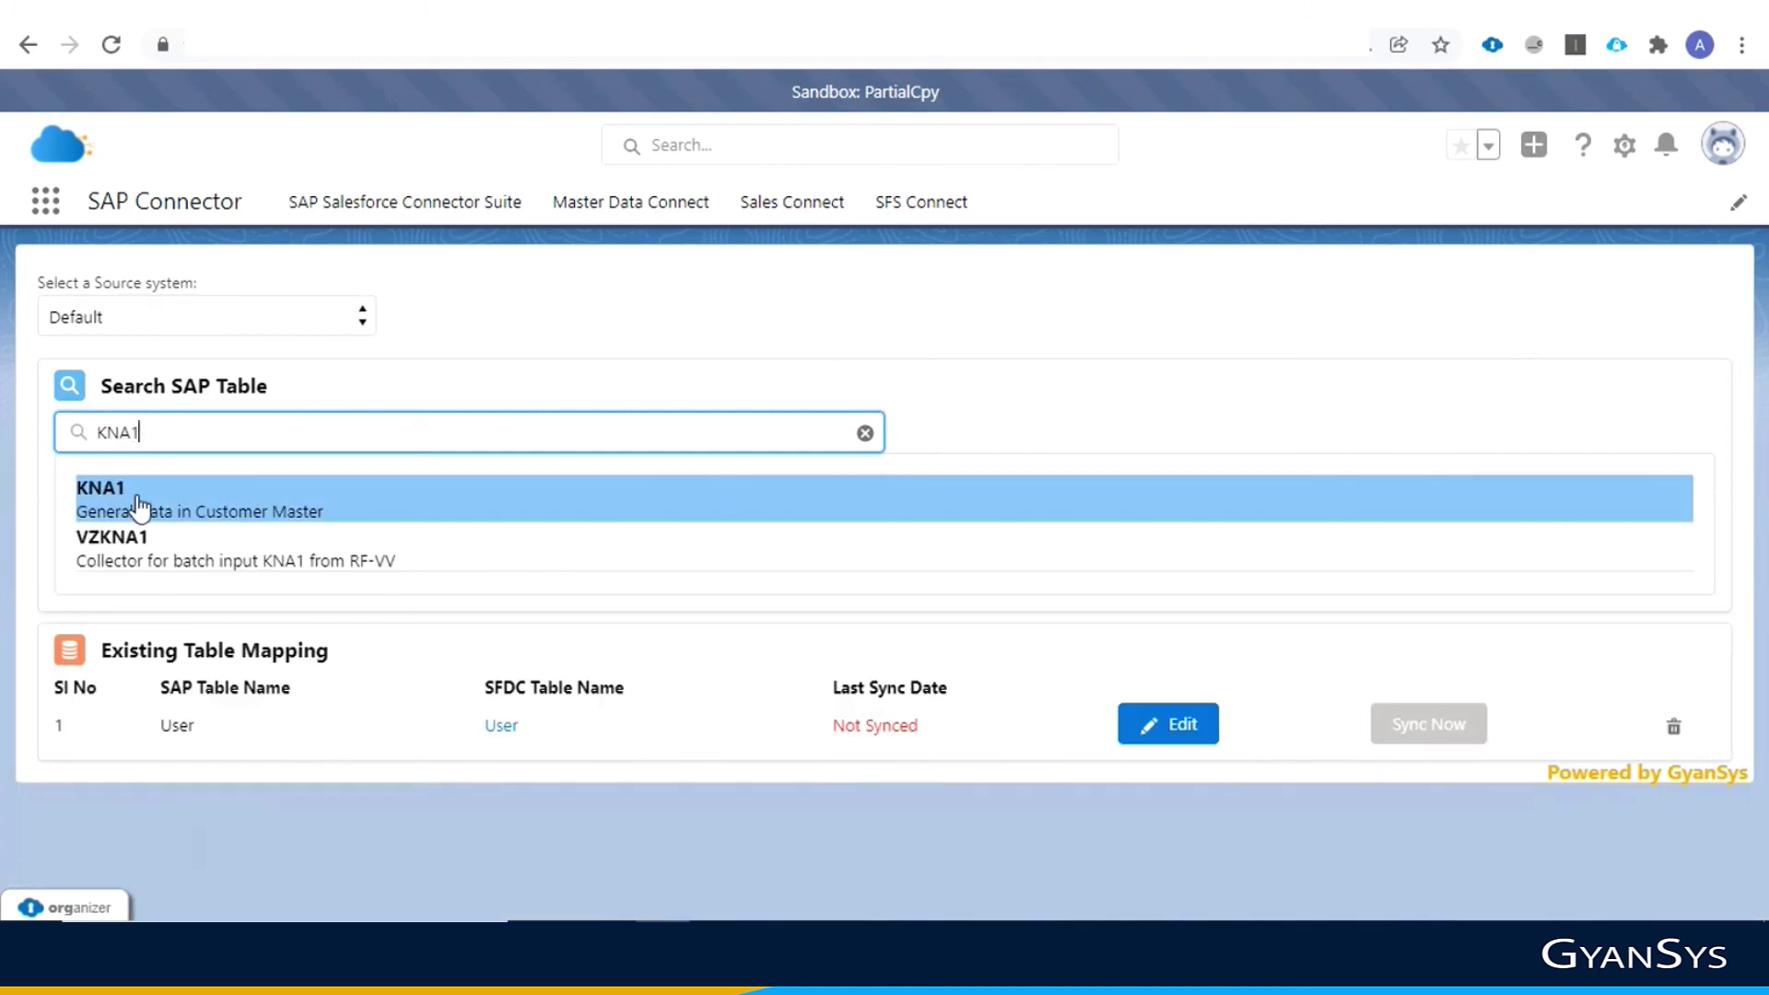
left_click(166, 508)
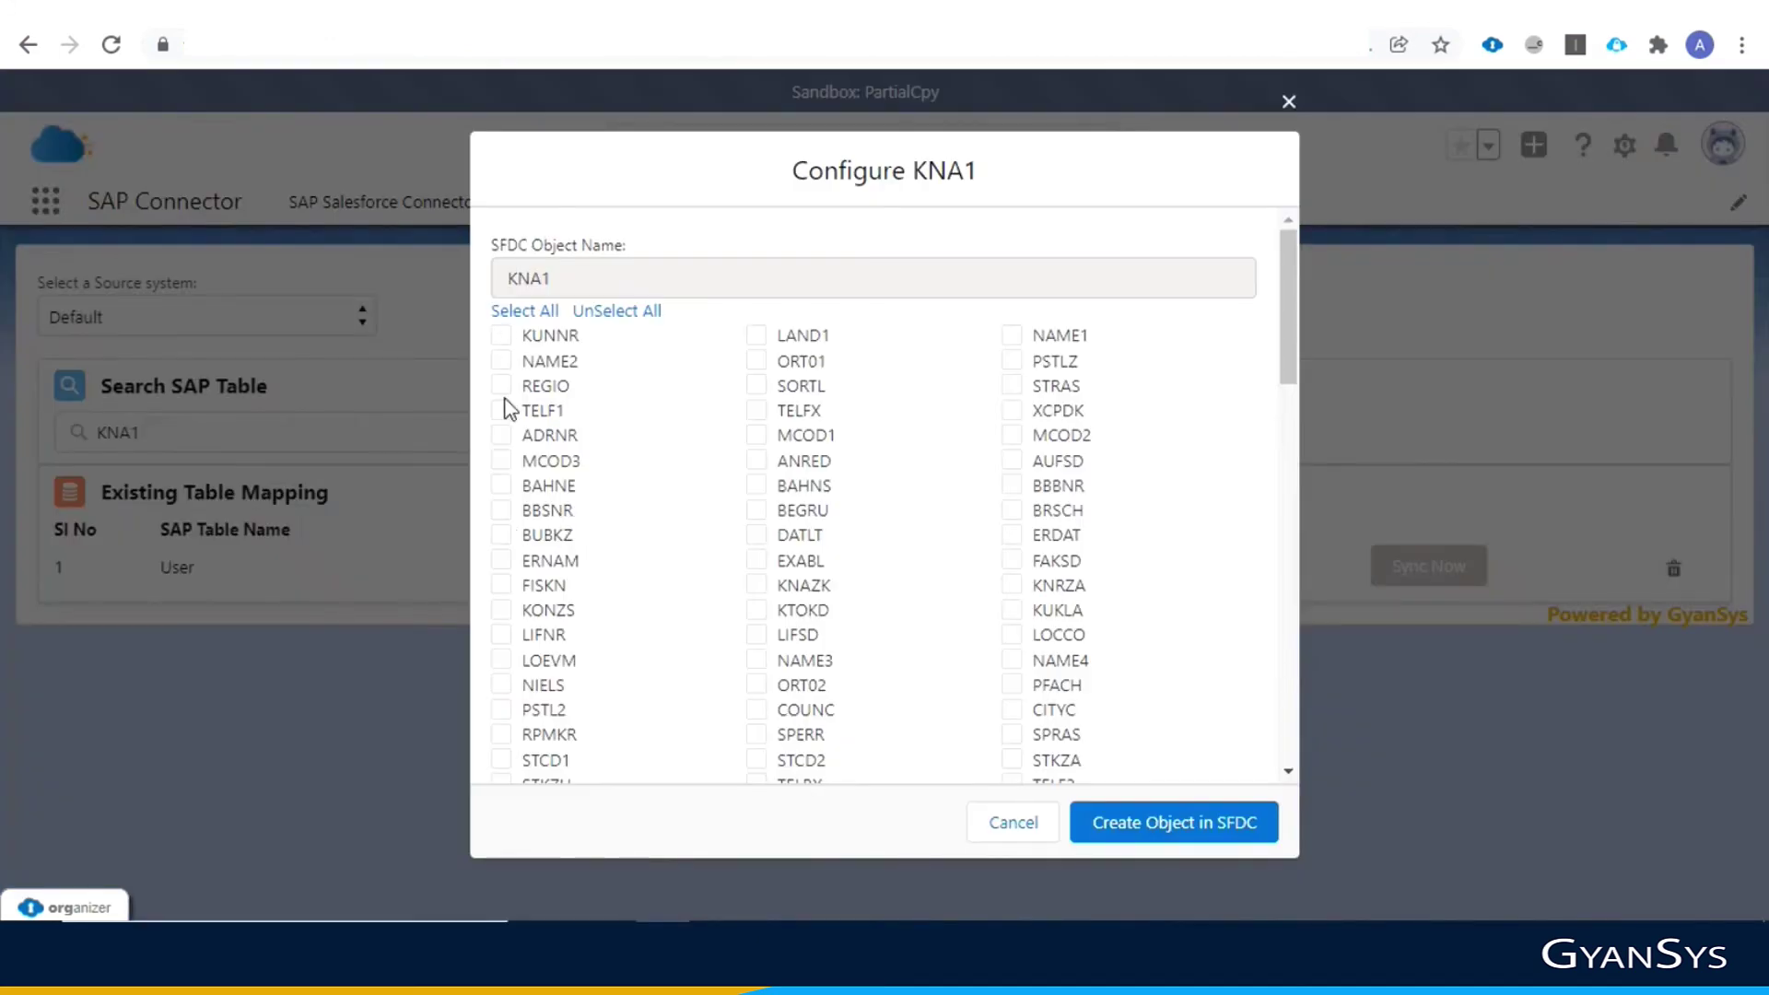
Select all the fields of table KNA1 for the Salesforce object, and cancel the configuration without creating the object
left_click(502, 337)
left_click(530, 312)
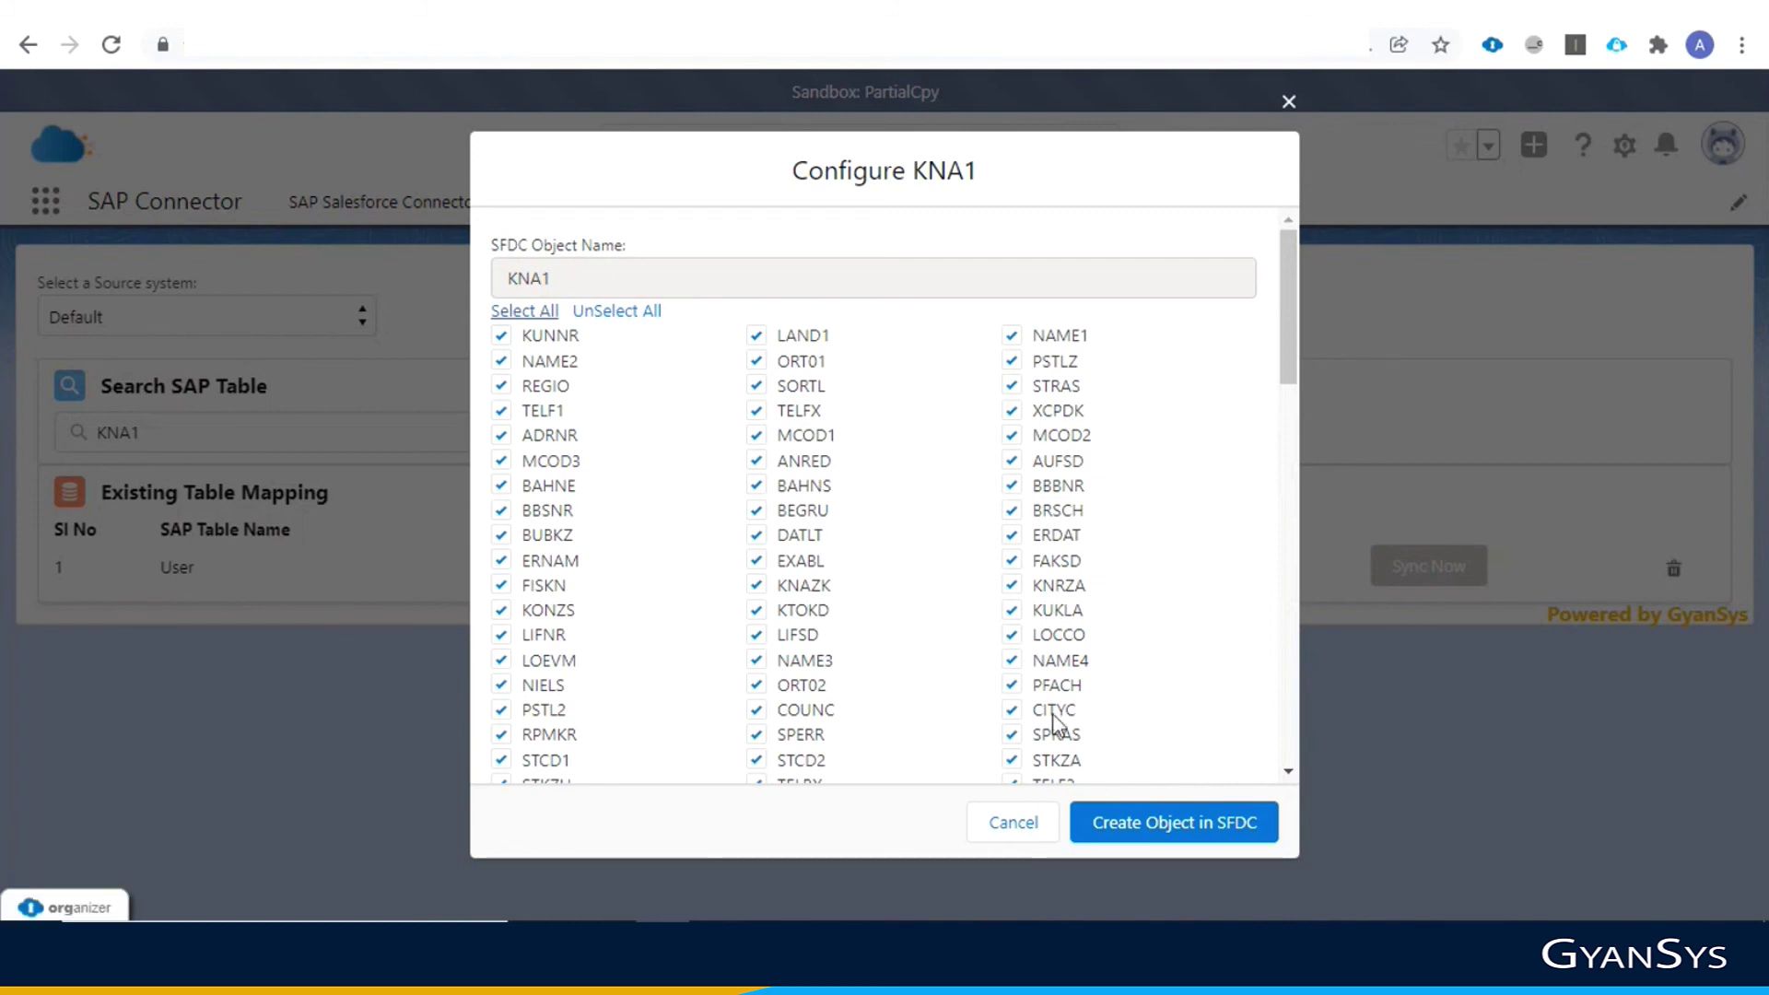
left_click(1014, 825)
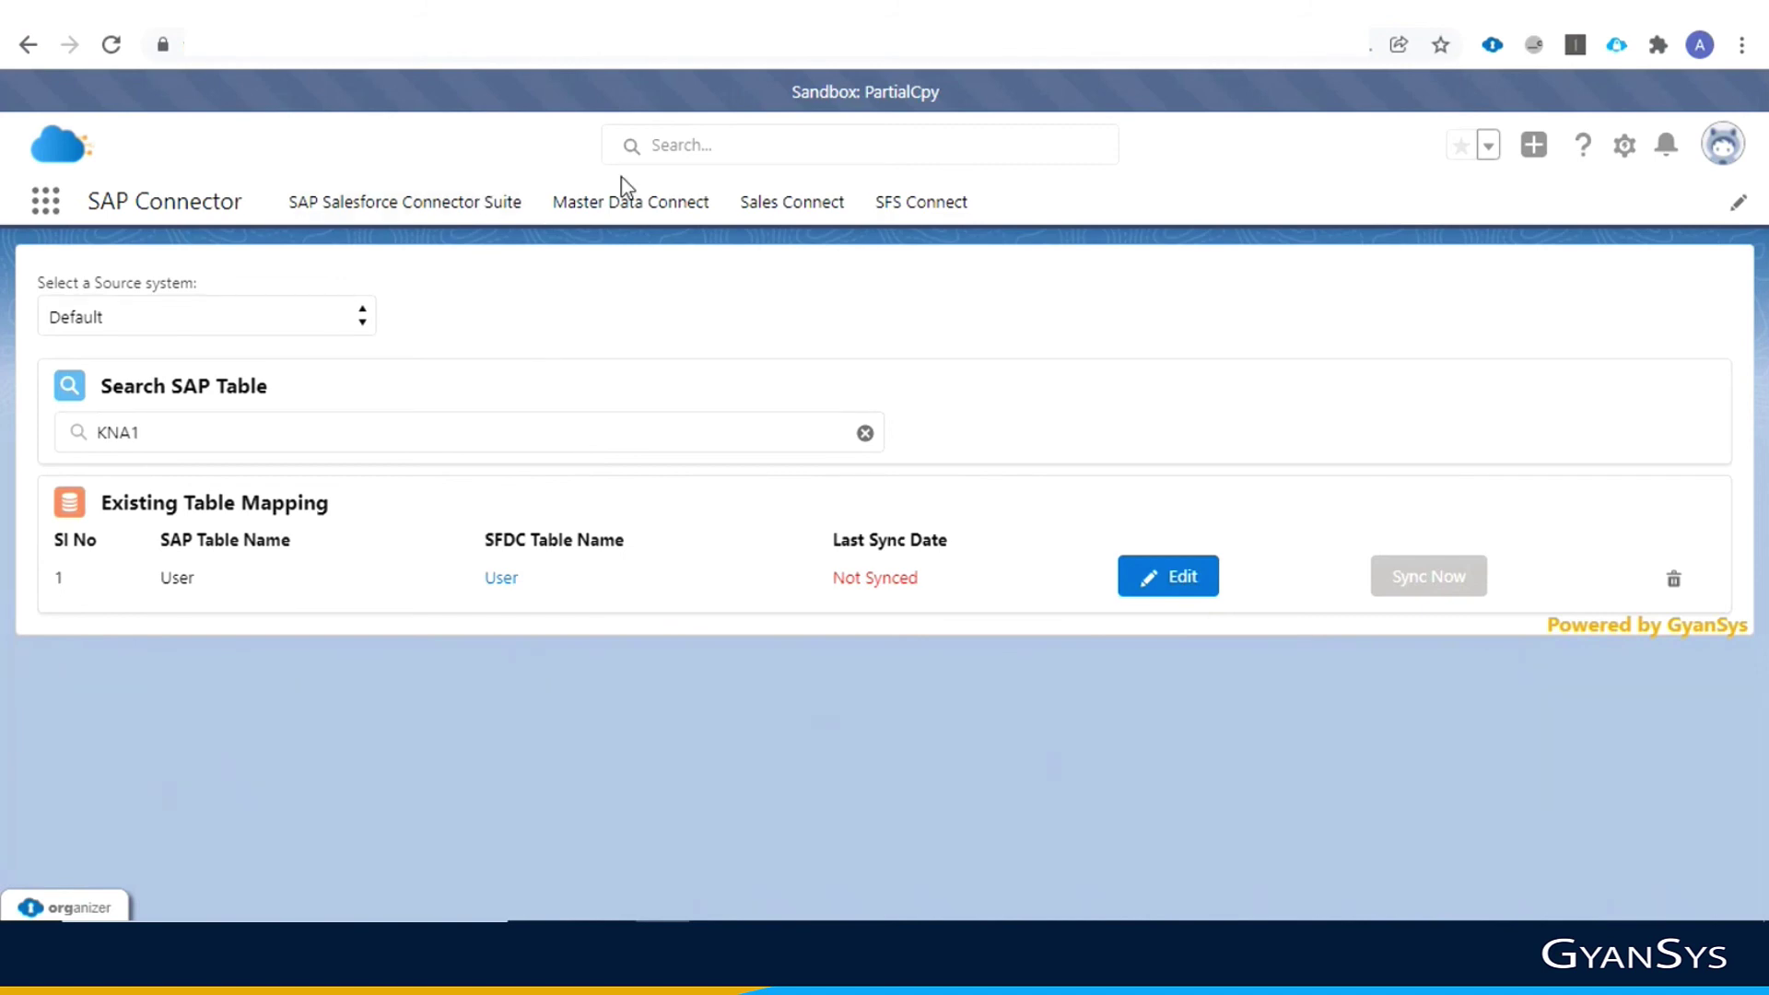
Open the Customer object in Master Data Connect and make its object settings editable
left_click(627, 203)
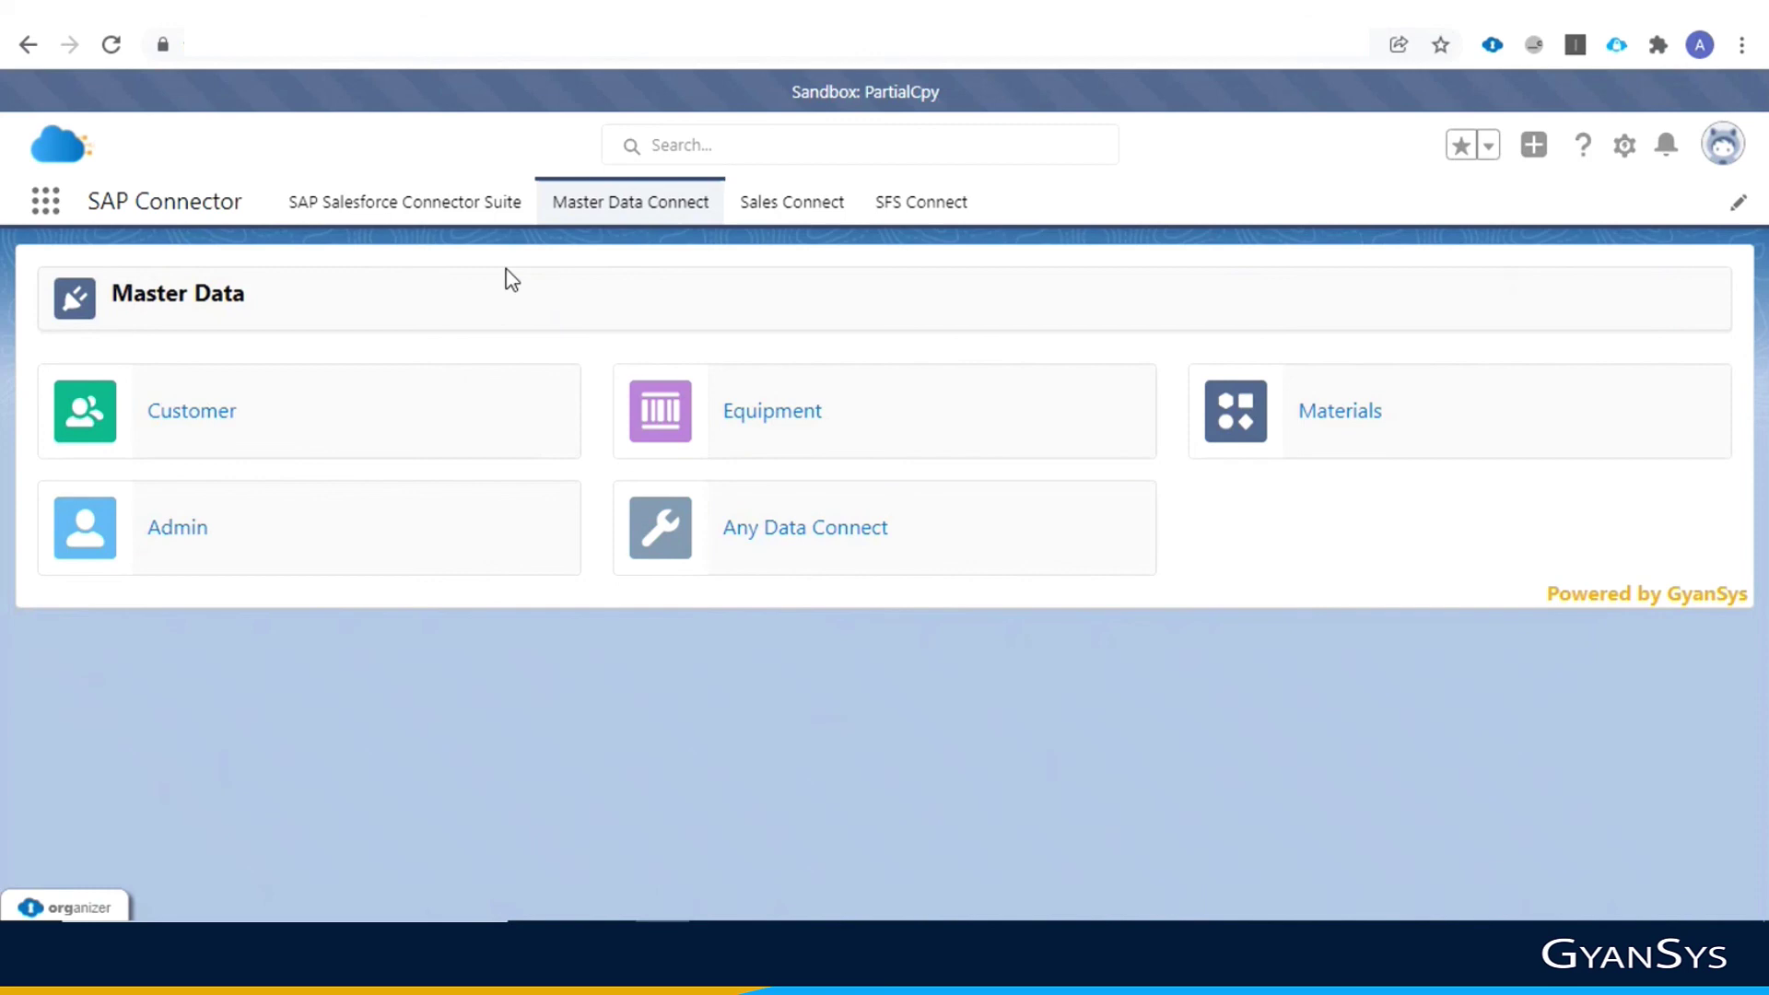
left_click(159, 417)
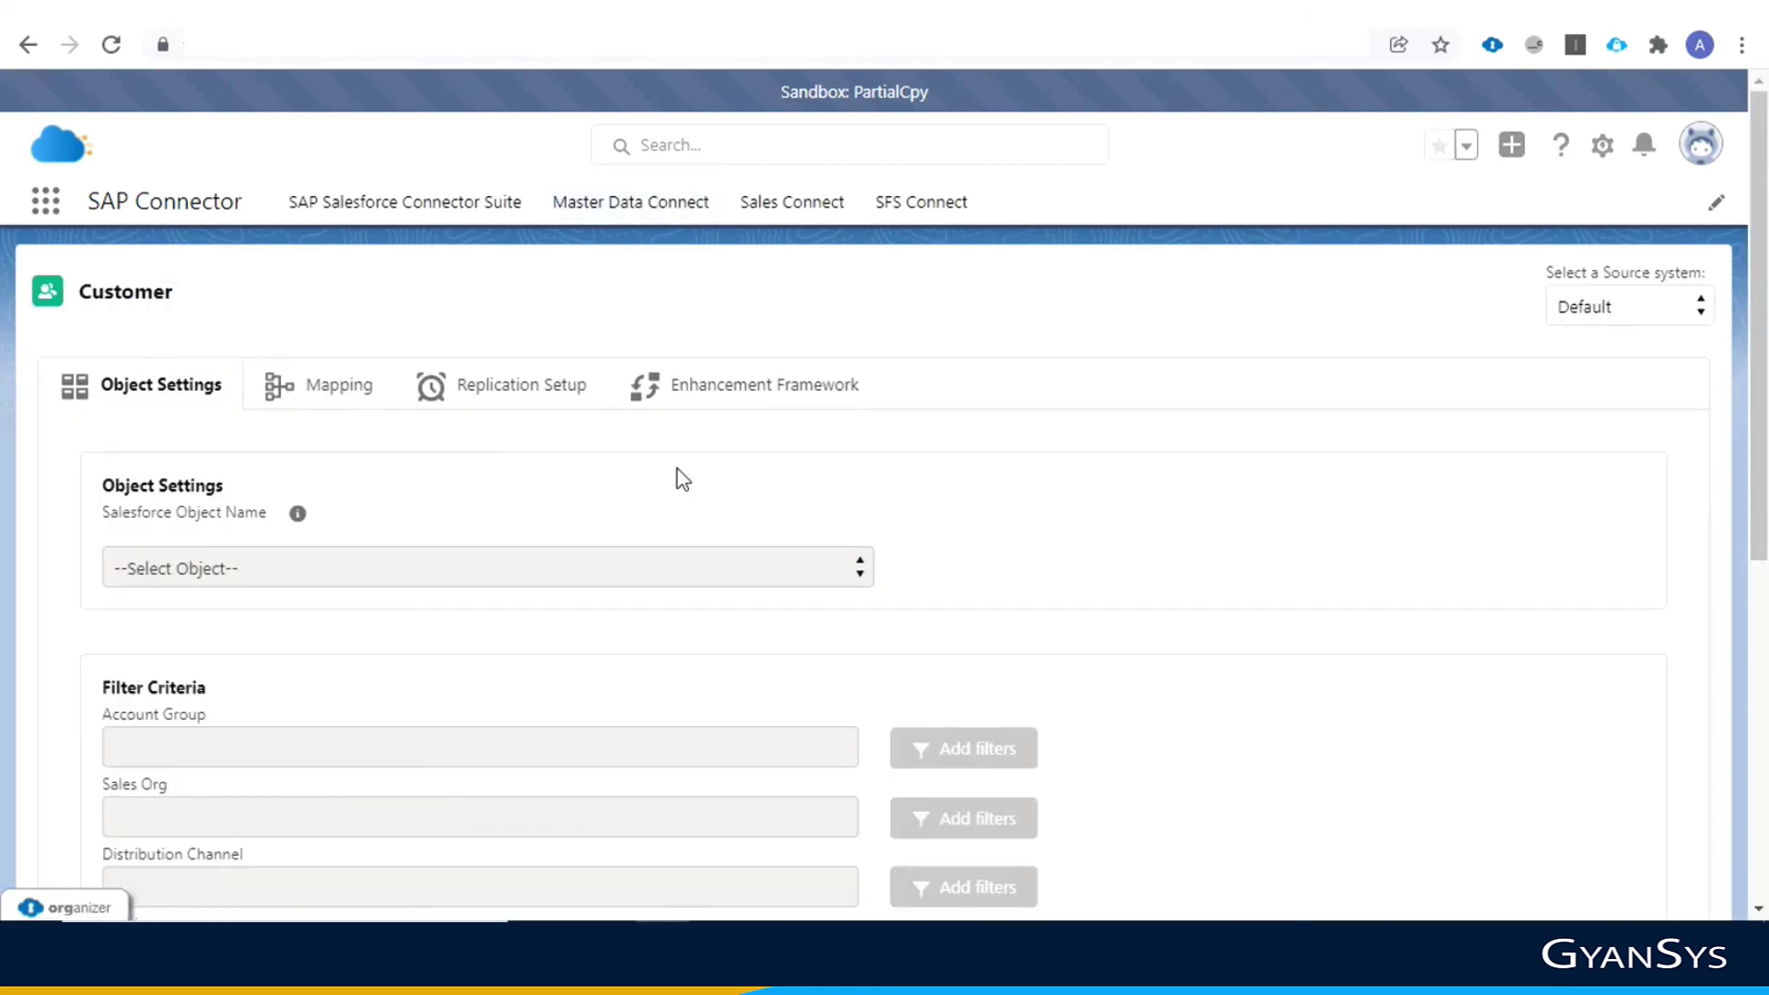
scroll(682, 479, "down", 7)
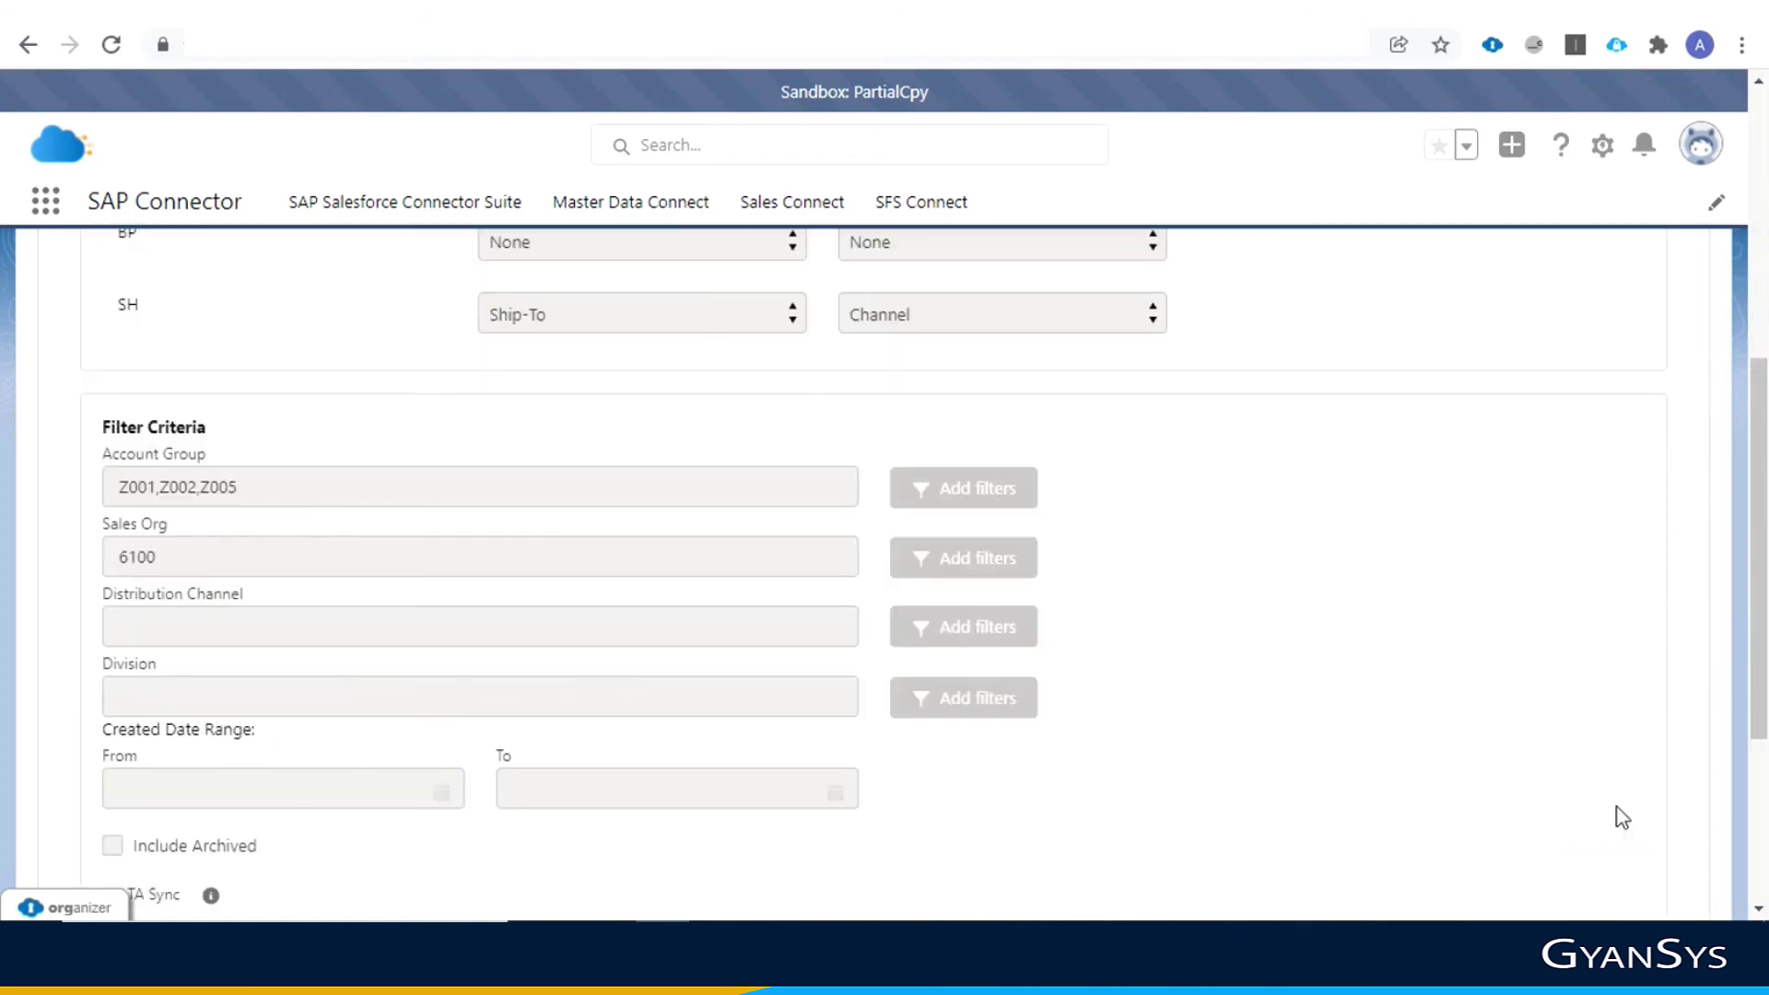
scroll(1765, 562, "down", 4)
left_click(1645, 811)
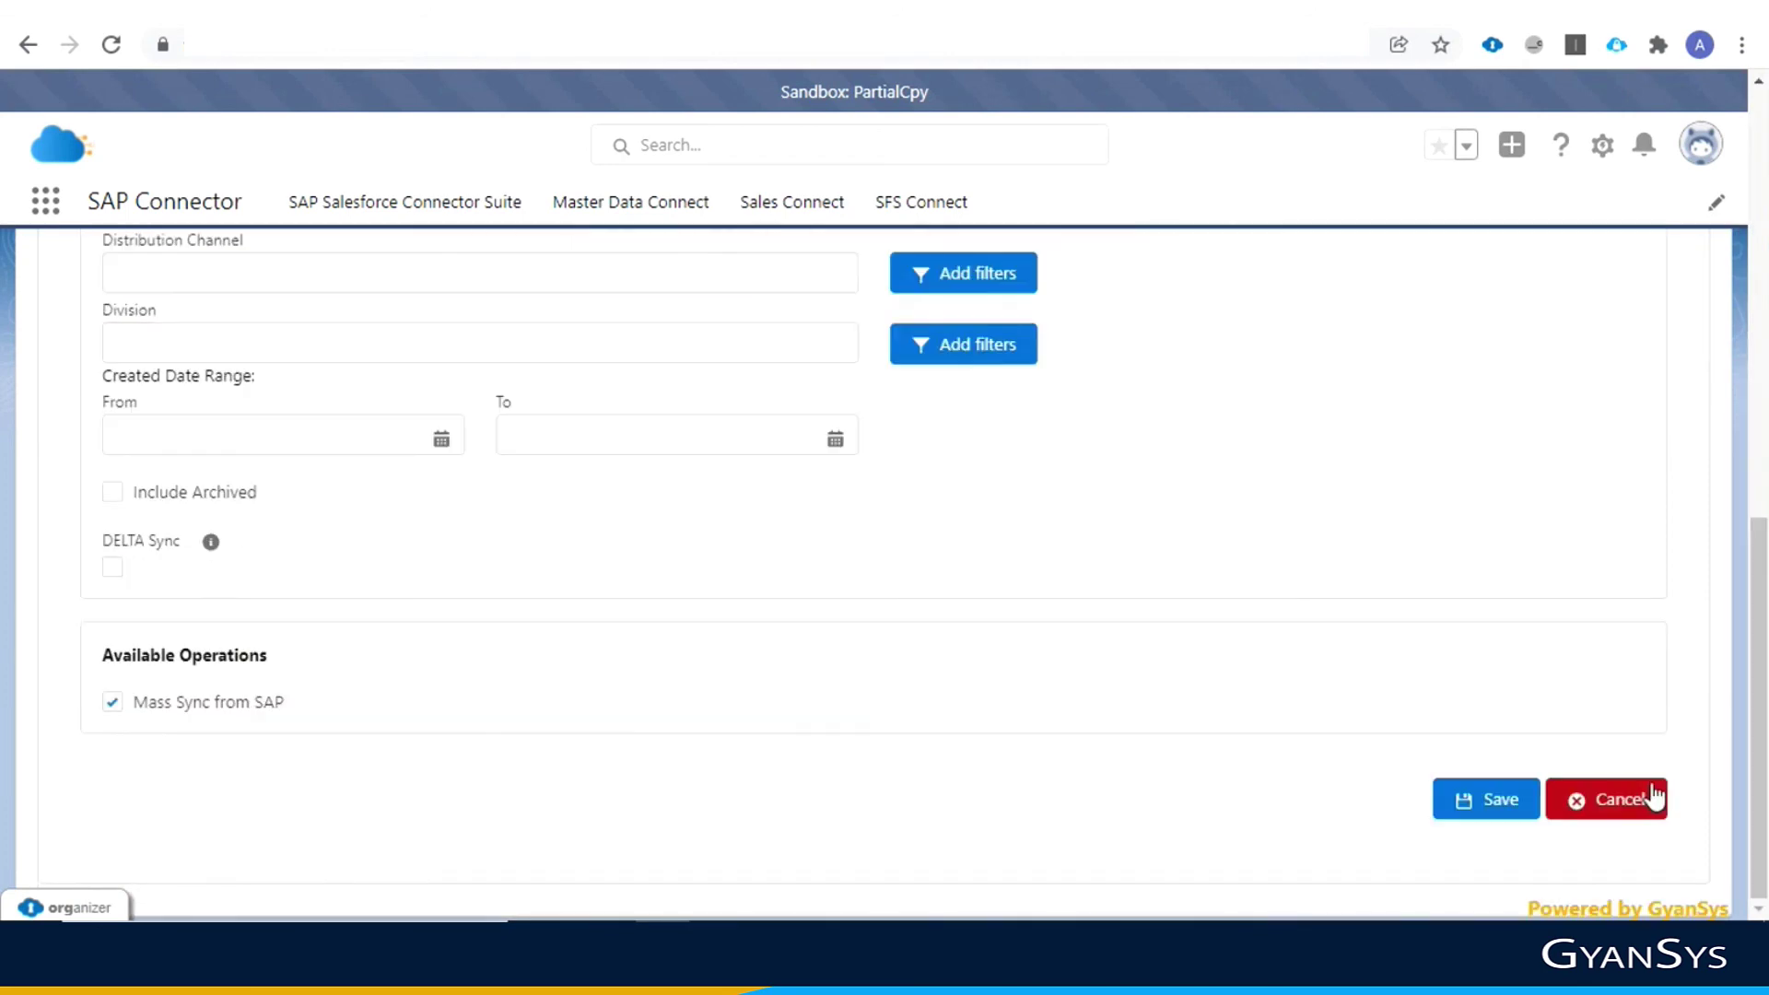
Look through the Account Group values available as filter criteria, and close the list without adding any
scroll(1762, 687, "up", 3)
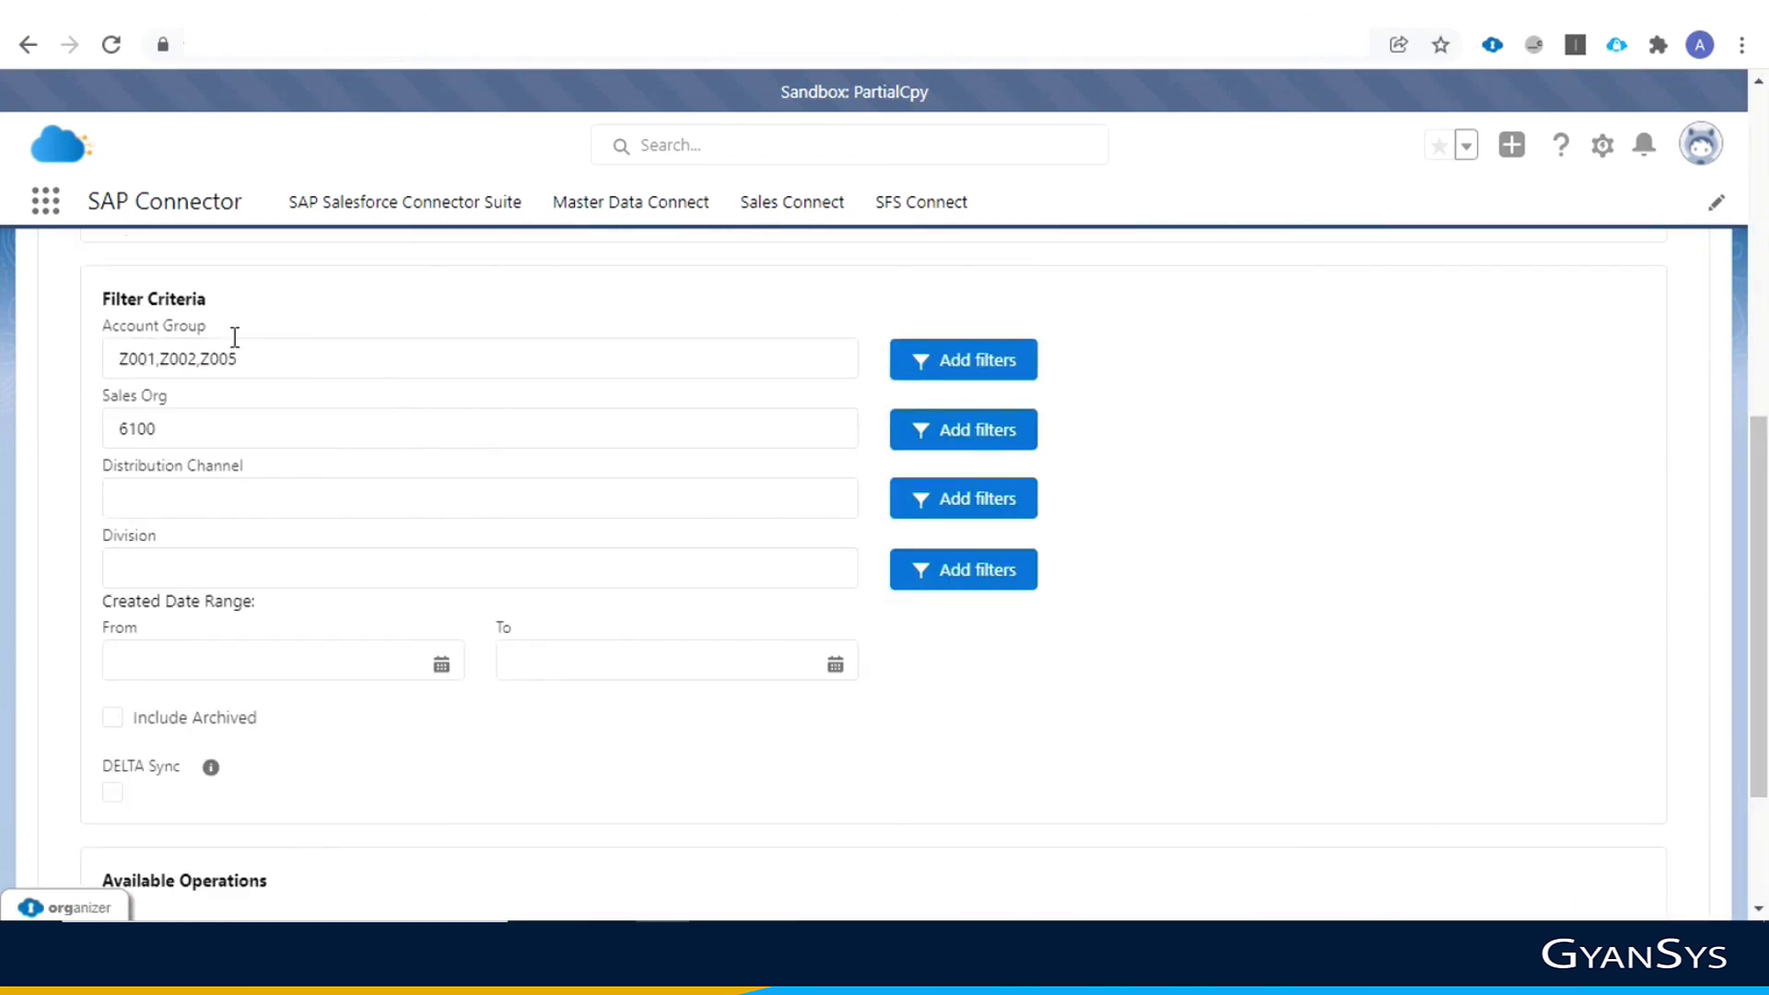
left_click(985, 373)
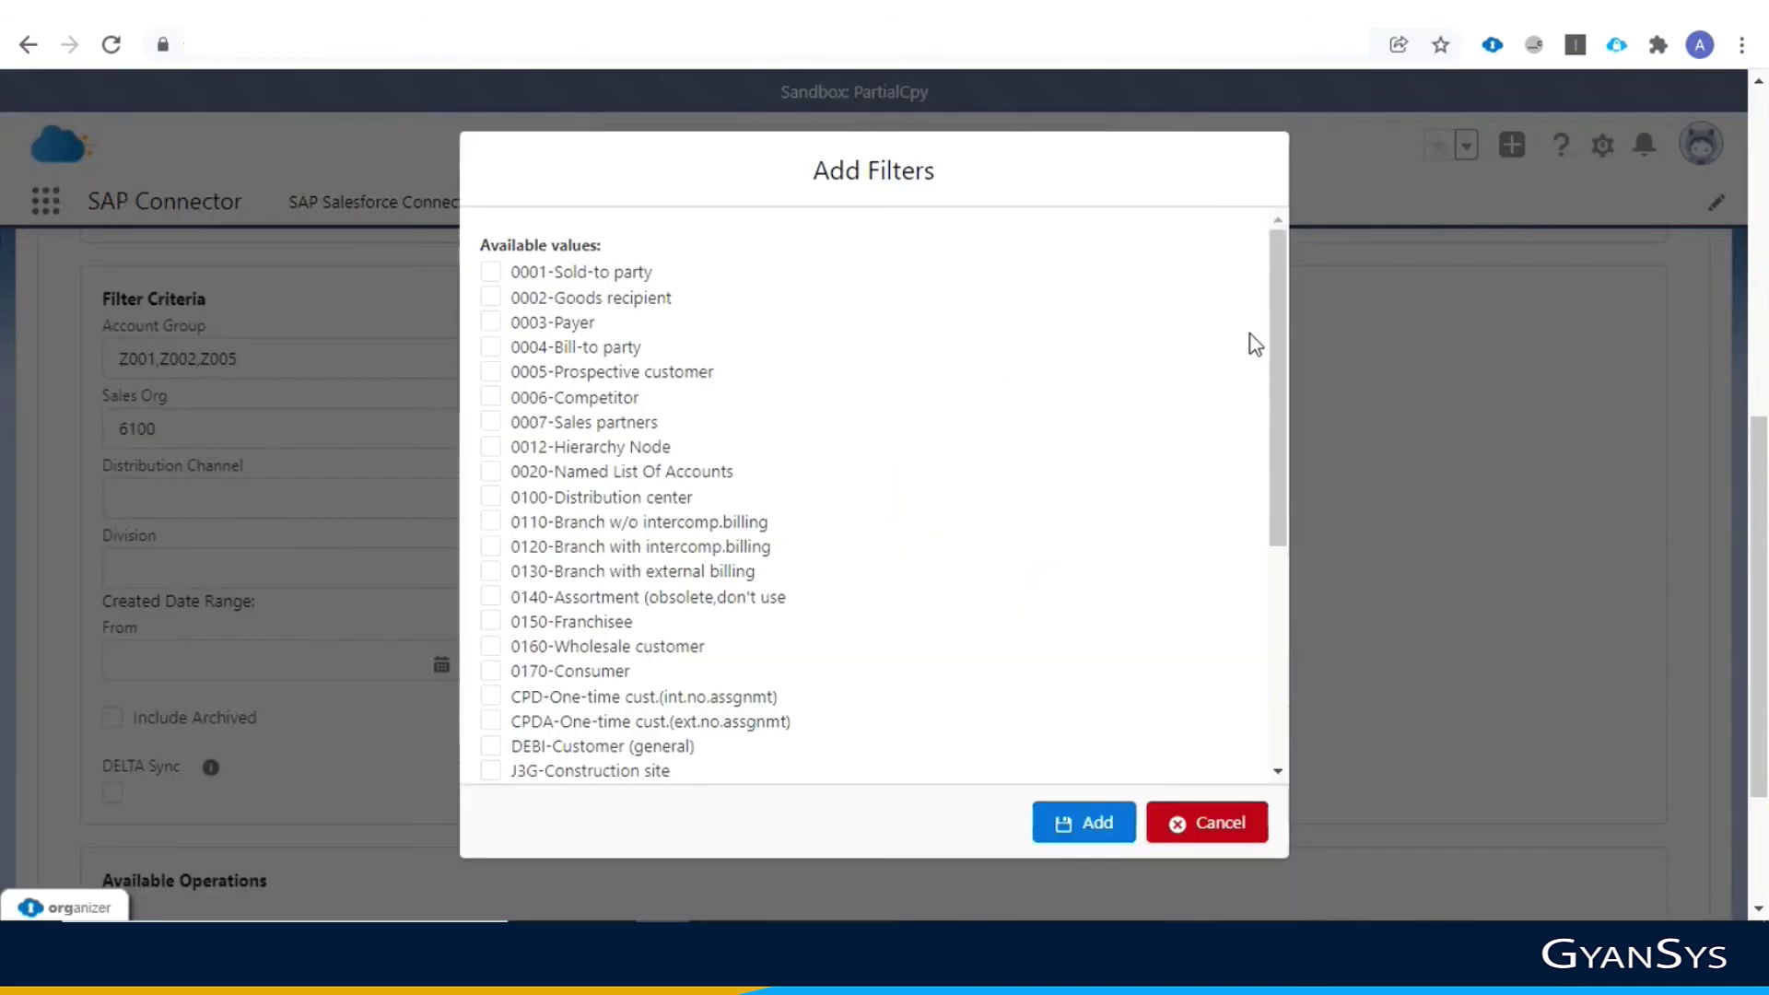
left_click_drag(1279, 384, 1256, 320)
left_click(1208, 839)
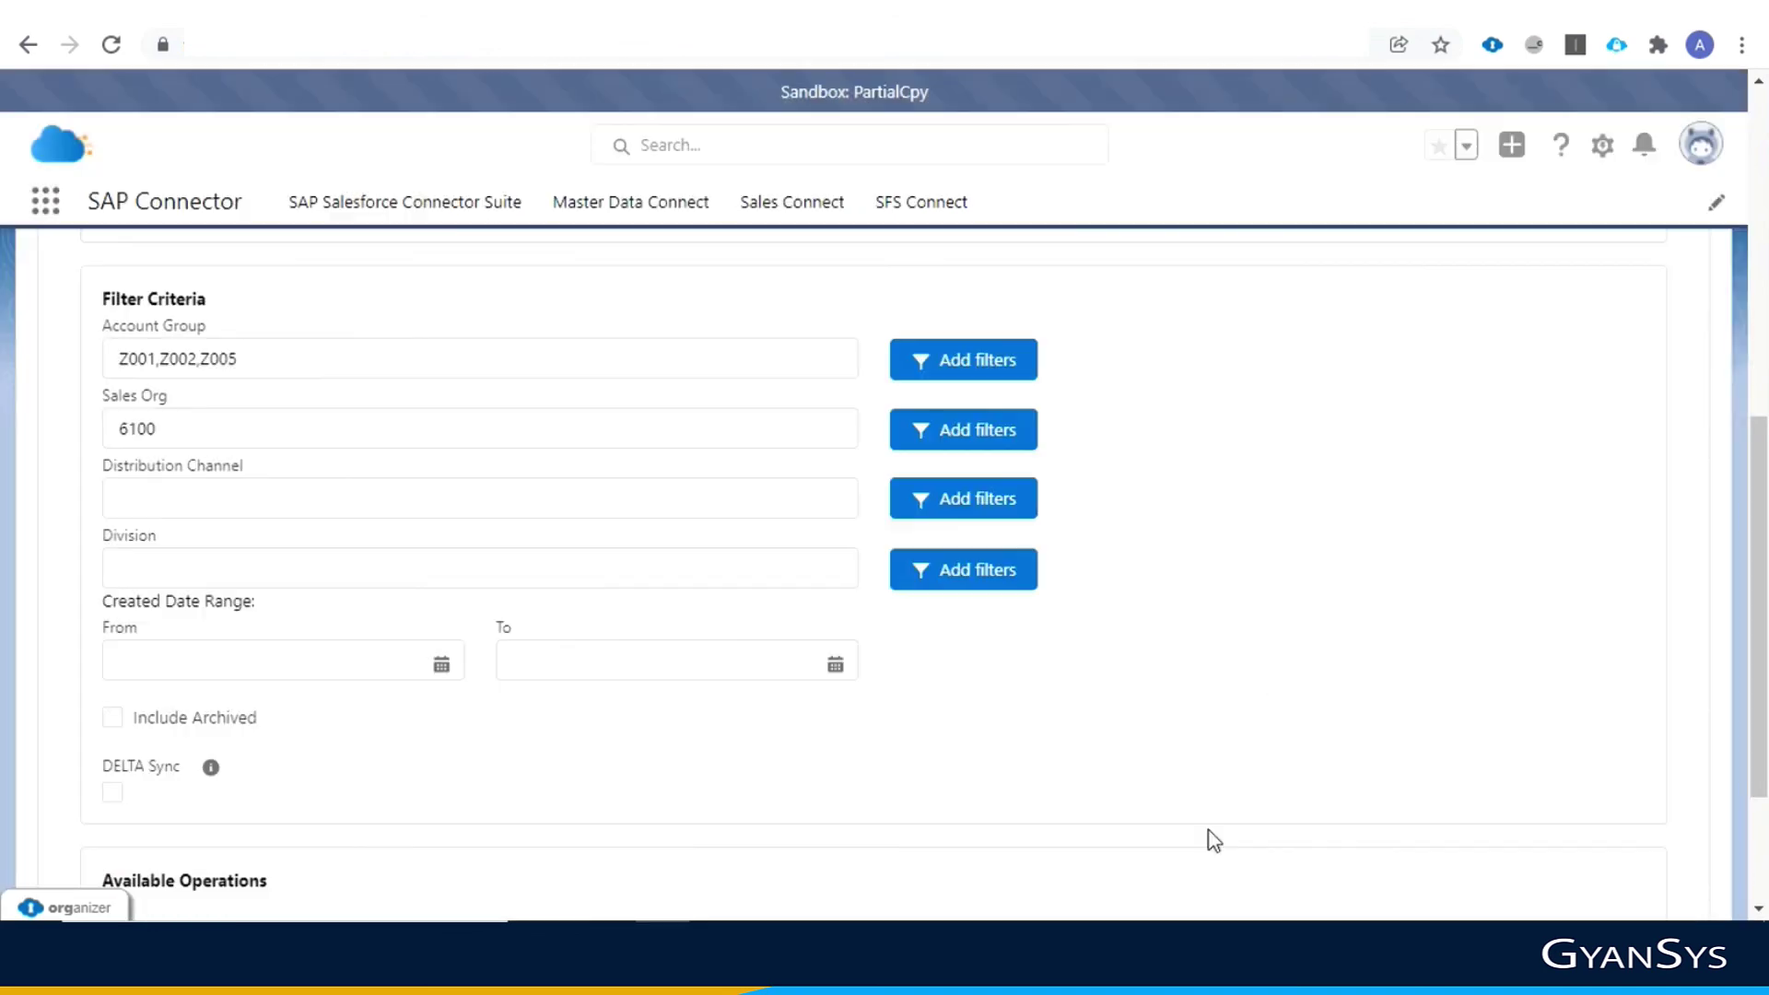
Look through the available Sales Org filter values, cancel without adding any, and return to the SAP Salesforce Connector Suite overview
left_click(945, 453)
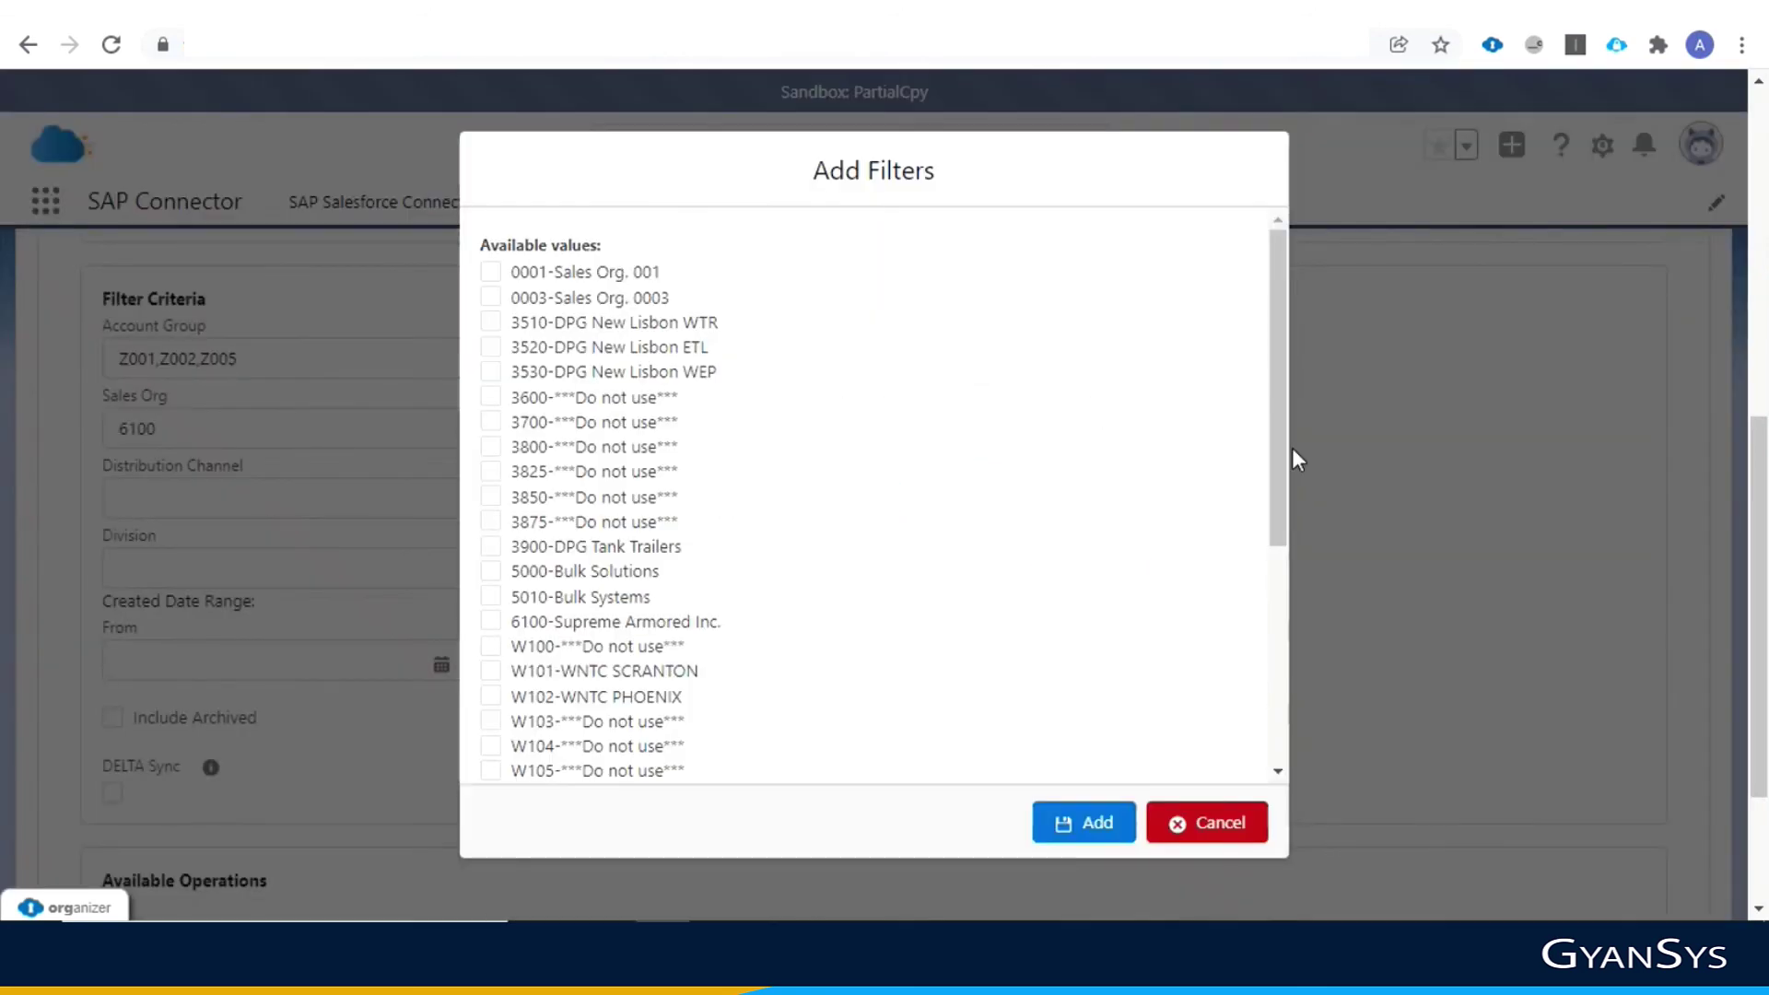
left_click_drag(1292, 448, 1281, 502)
left_click(1207, 830)
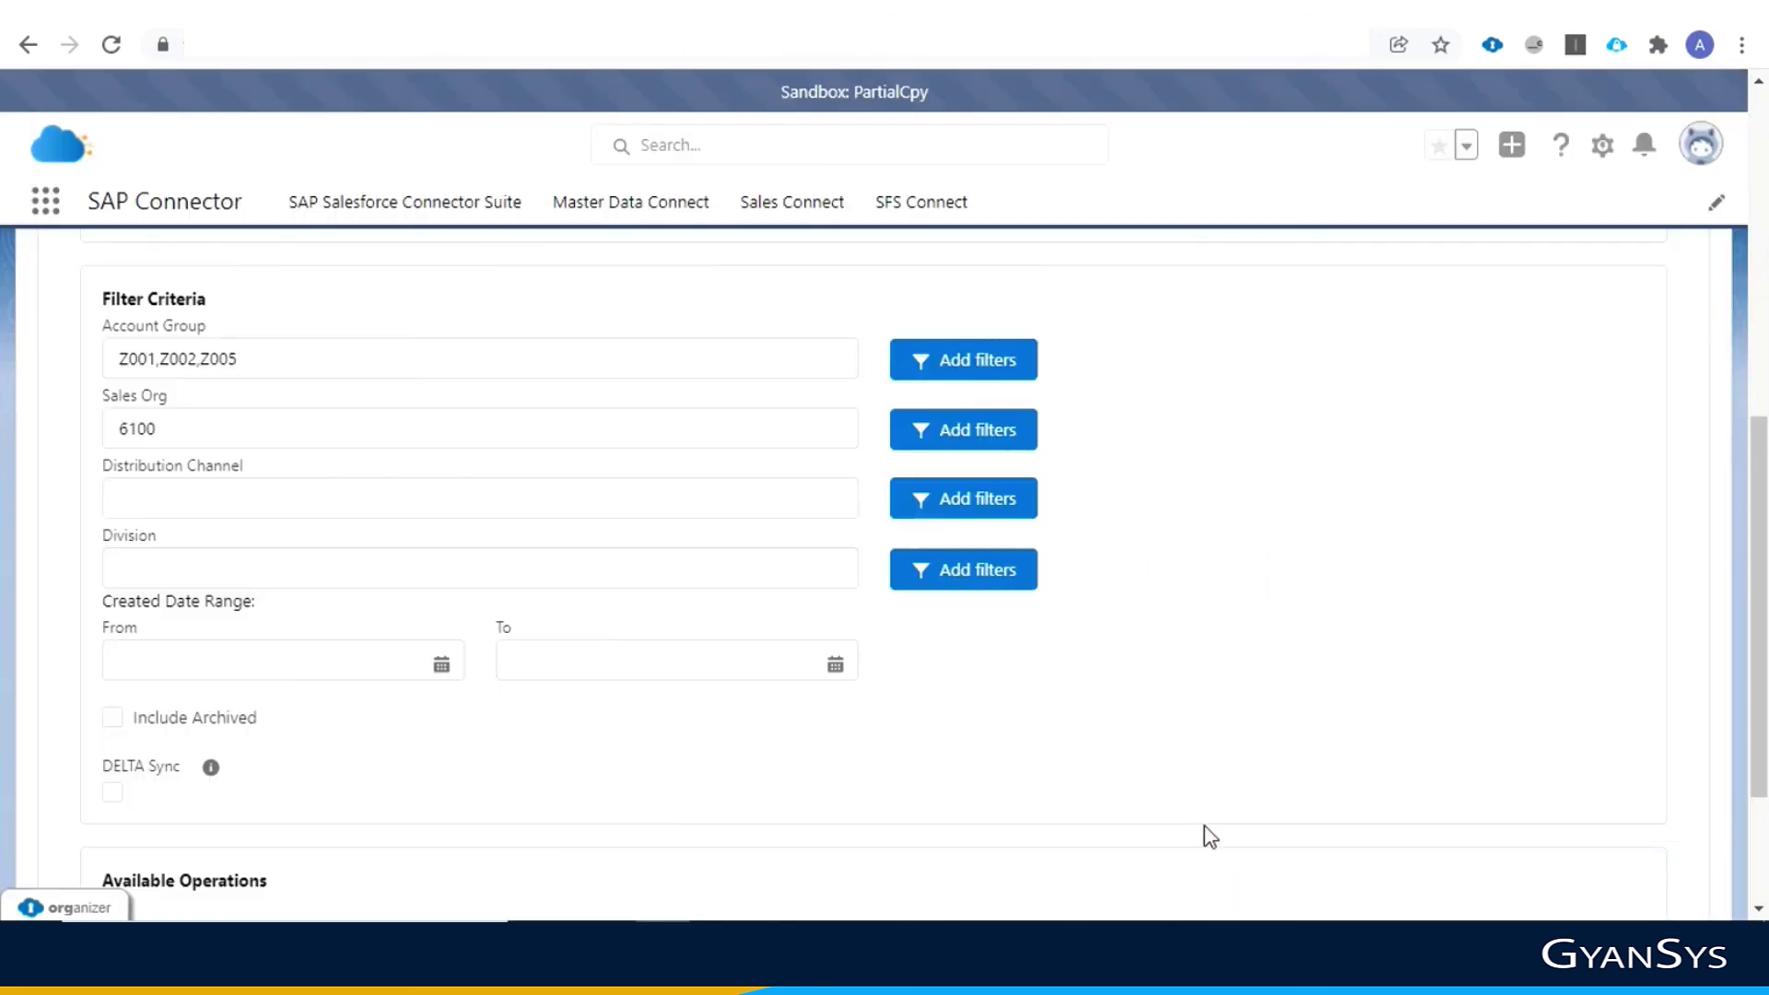
left_click(385, 226)
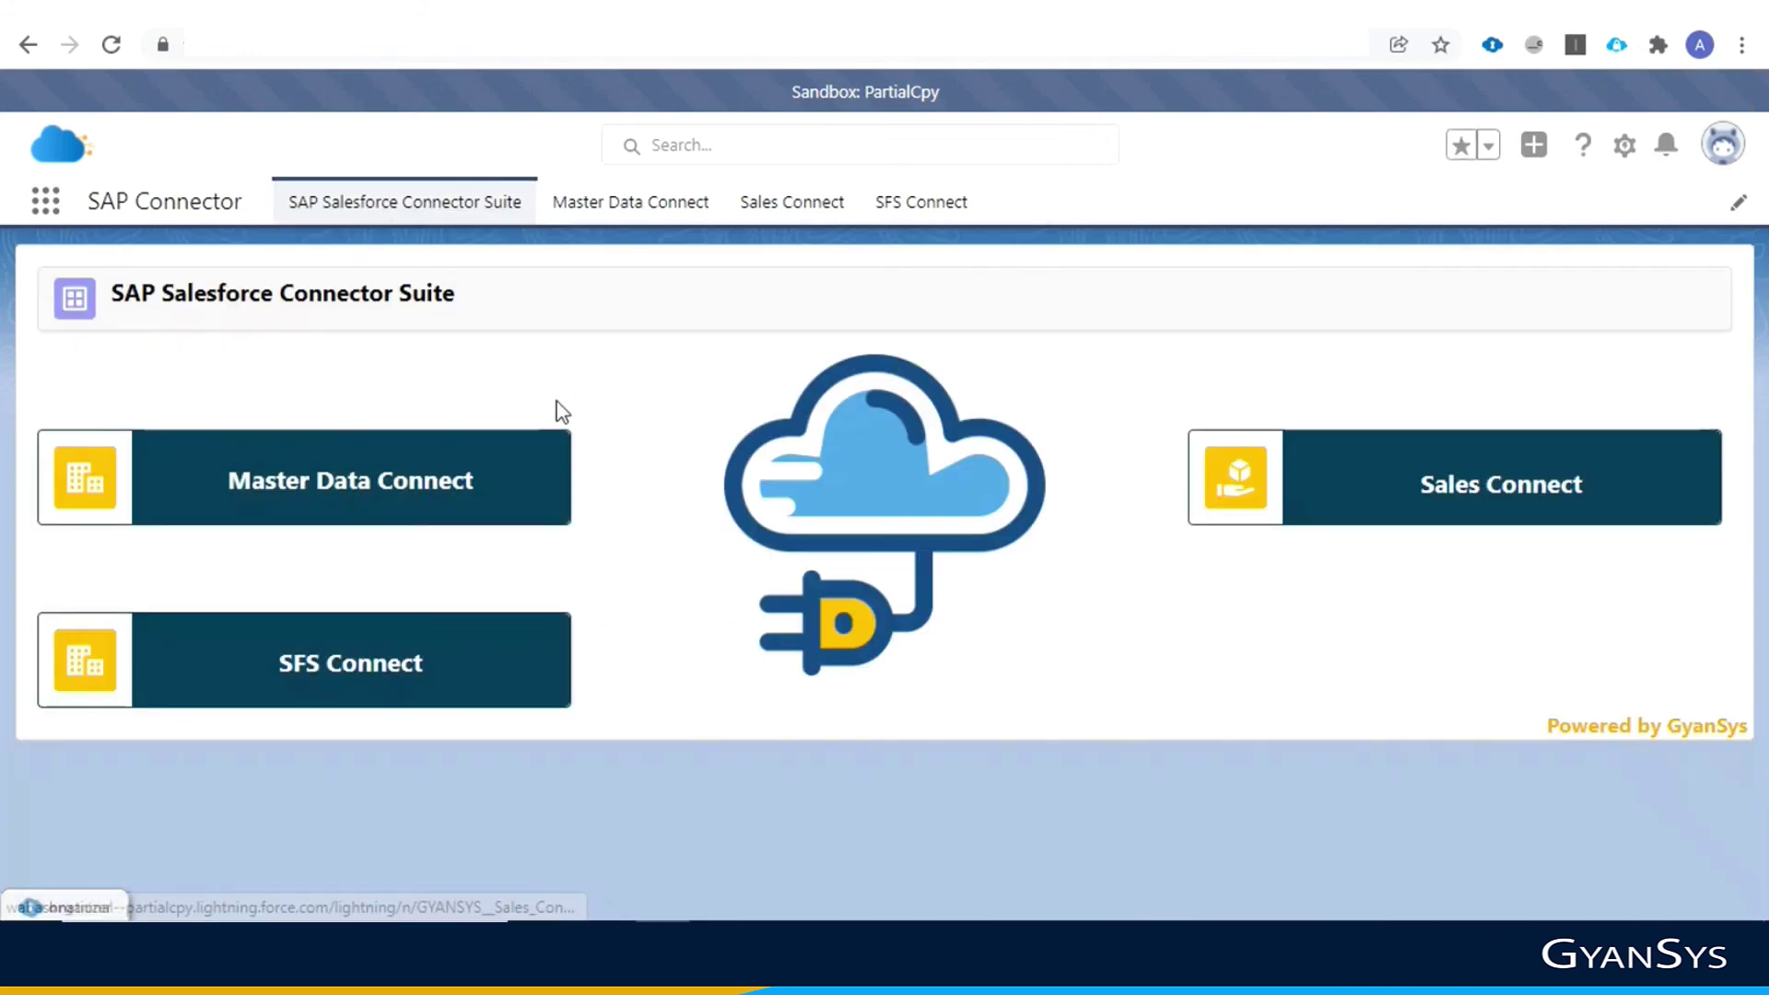